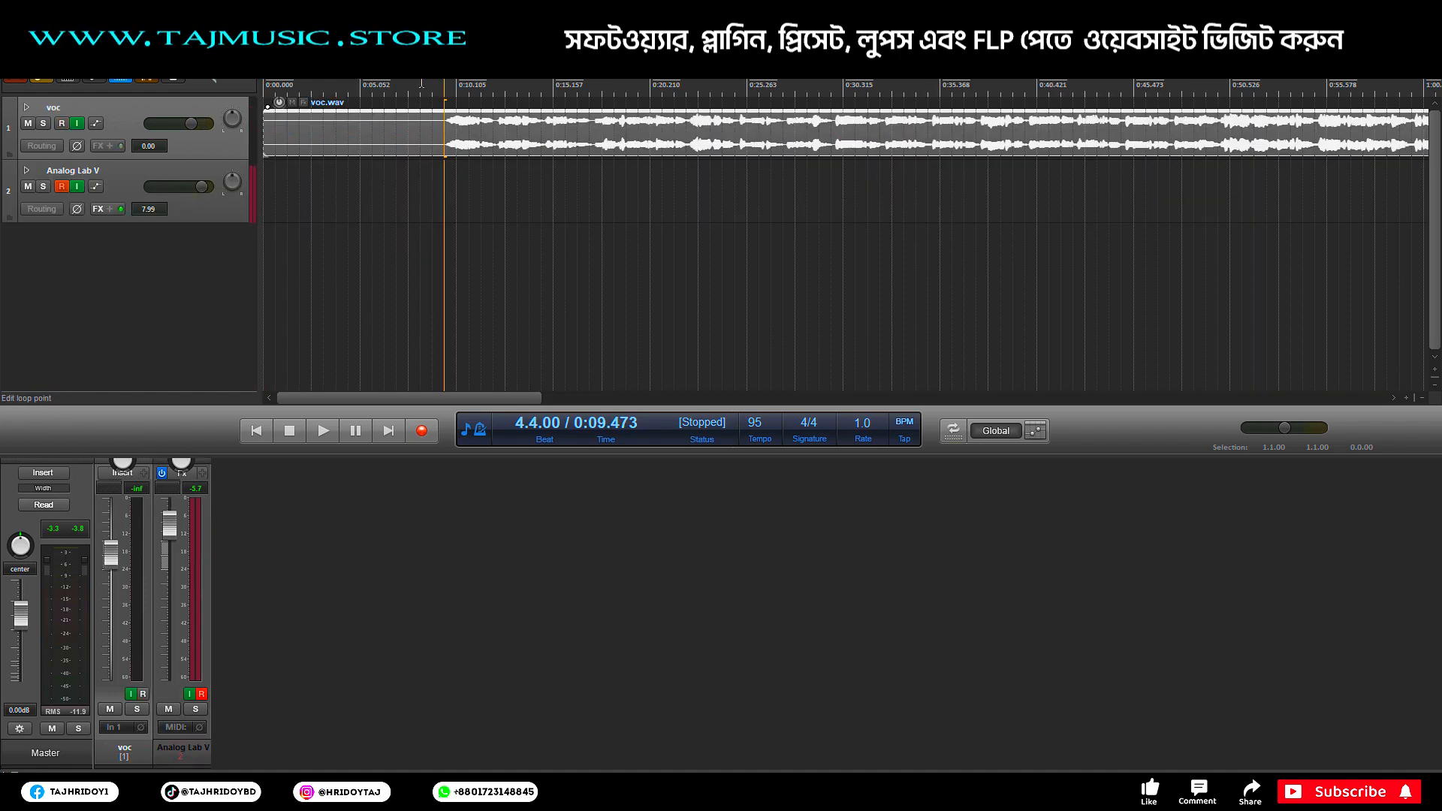
{"action": "scroll", "coordinate": [421, 84], "scroll_direction": "down", "scroll_amount": 2}
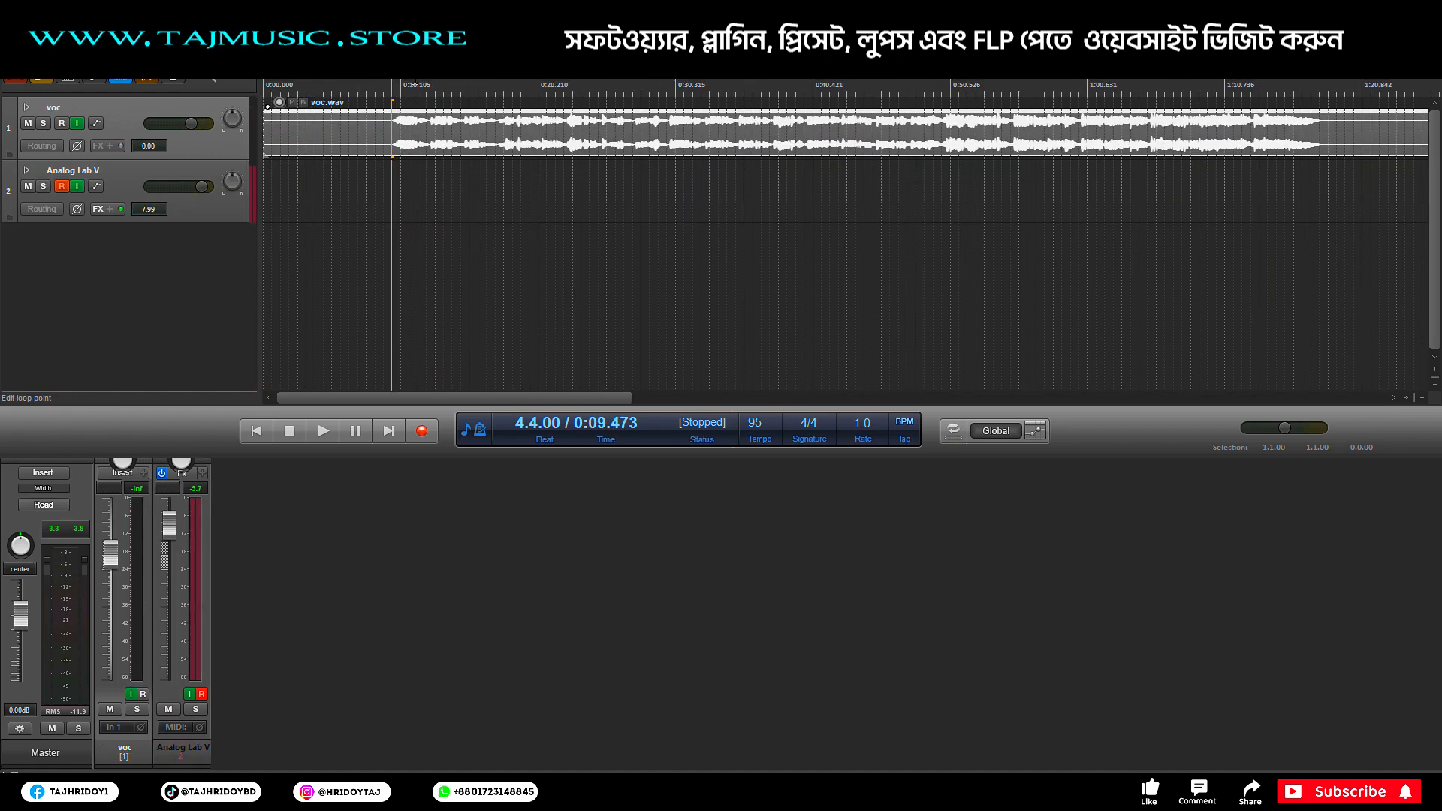
{"action": "key", "text": "space"}
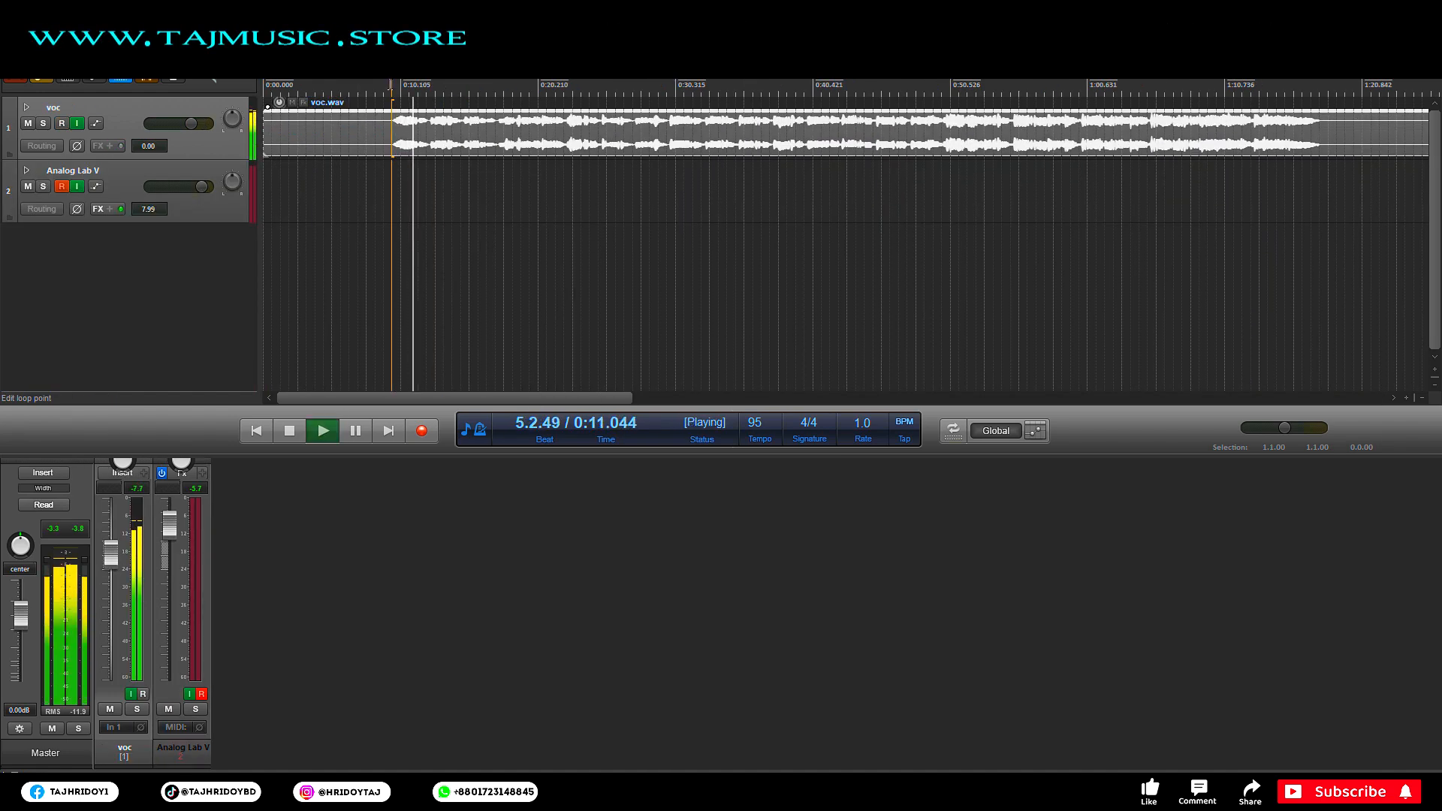
{"action": "scroll", "coordinate": [389, 84], "scroll_direction": "down", "scroll_amount": 1}
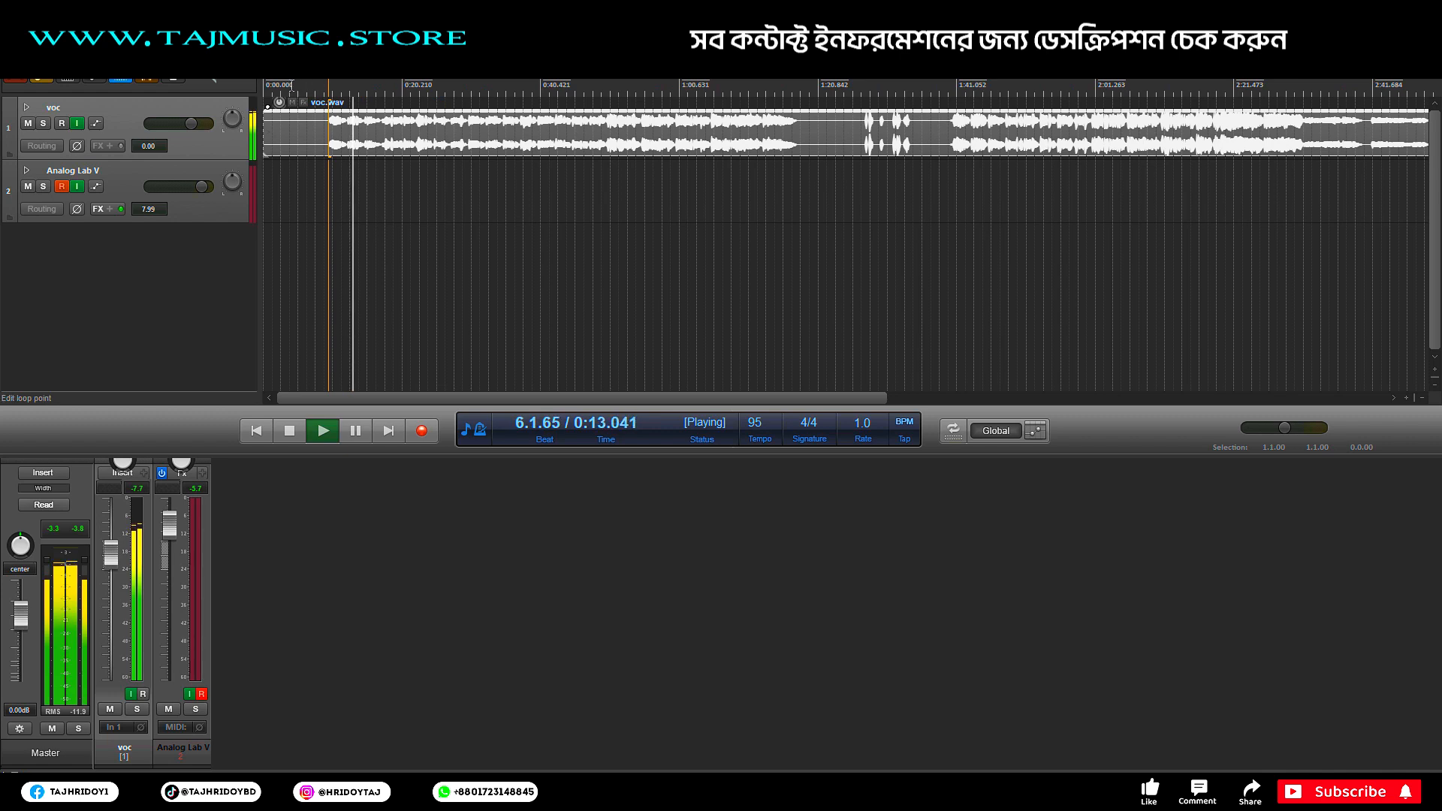
{"action": "scroll", "coordinate": [390, 84], "scroll_direction": "up", "scroll_amount": 2}
{"action": "key", "text": "space"}
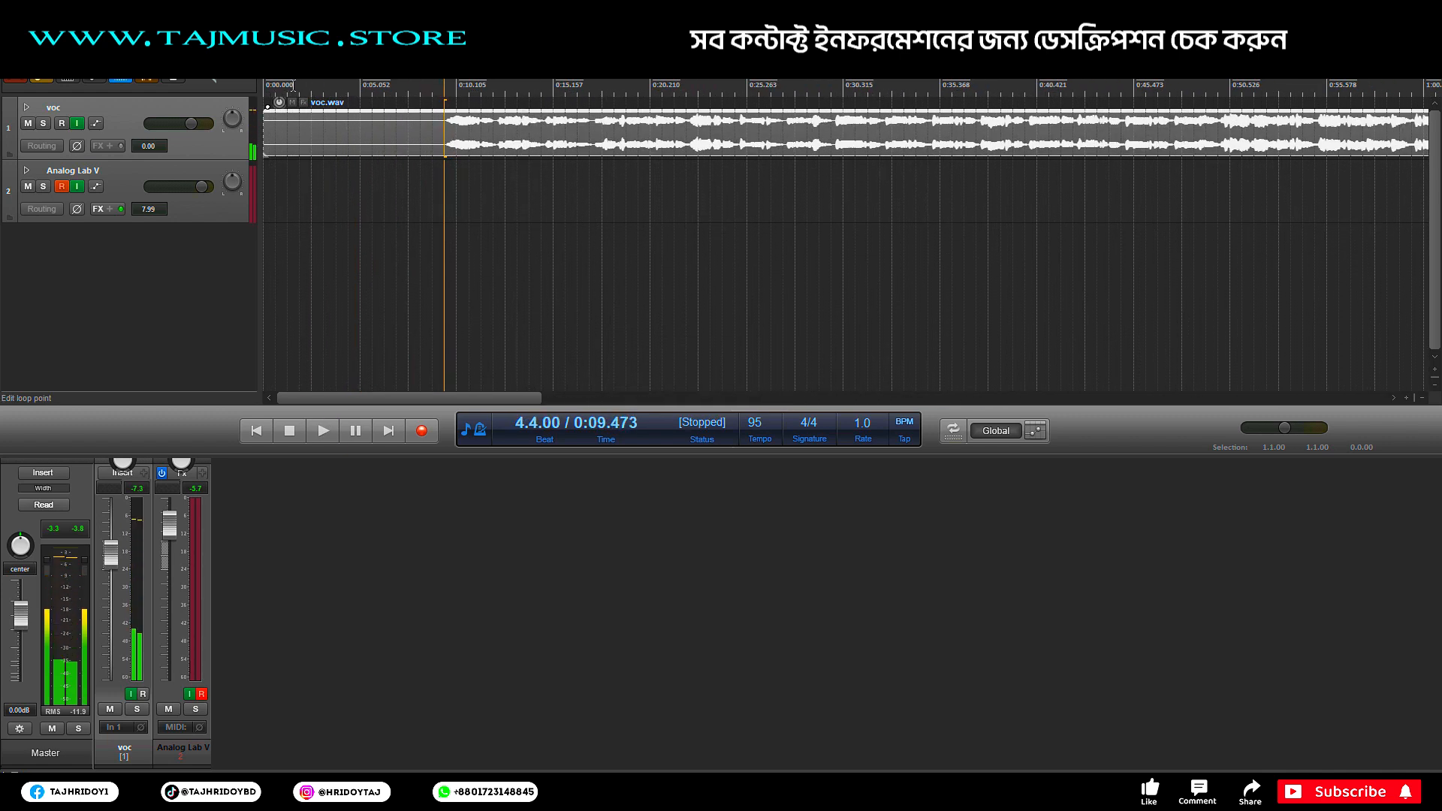
{"action": "right_click", "coordinate": [415, 270]}
{"action": "left_click", "coordinate": [371, 238]}
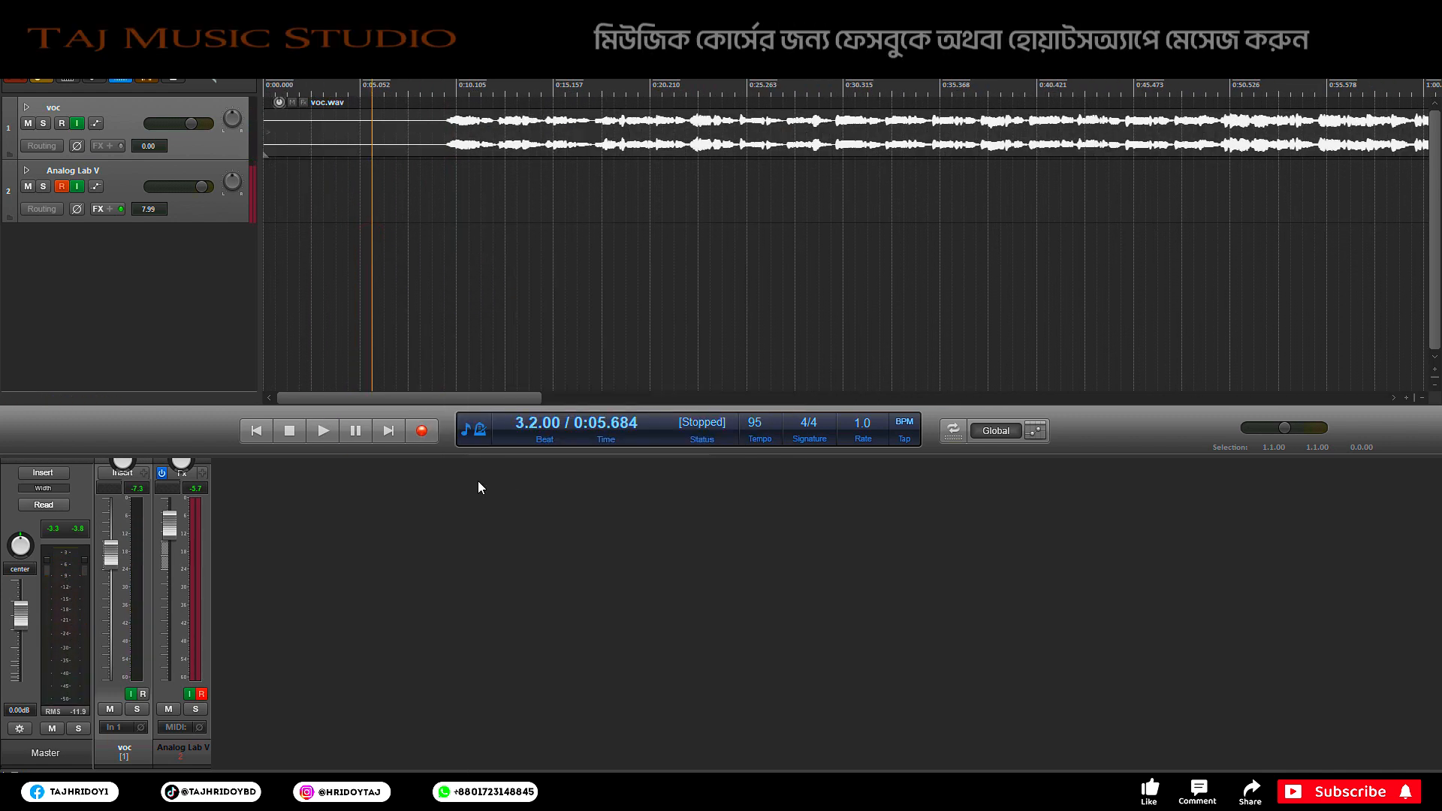
{"action": "scroll", "coordinate": [440, 87], "scroll_direction": "down", "scroll_amount": 2}
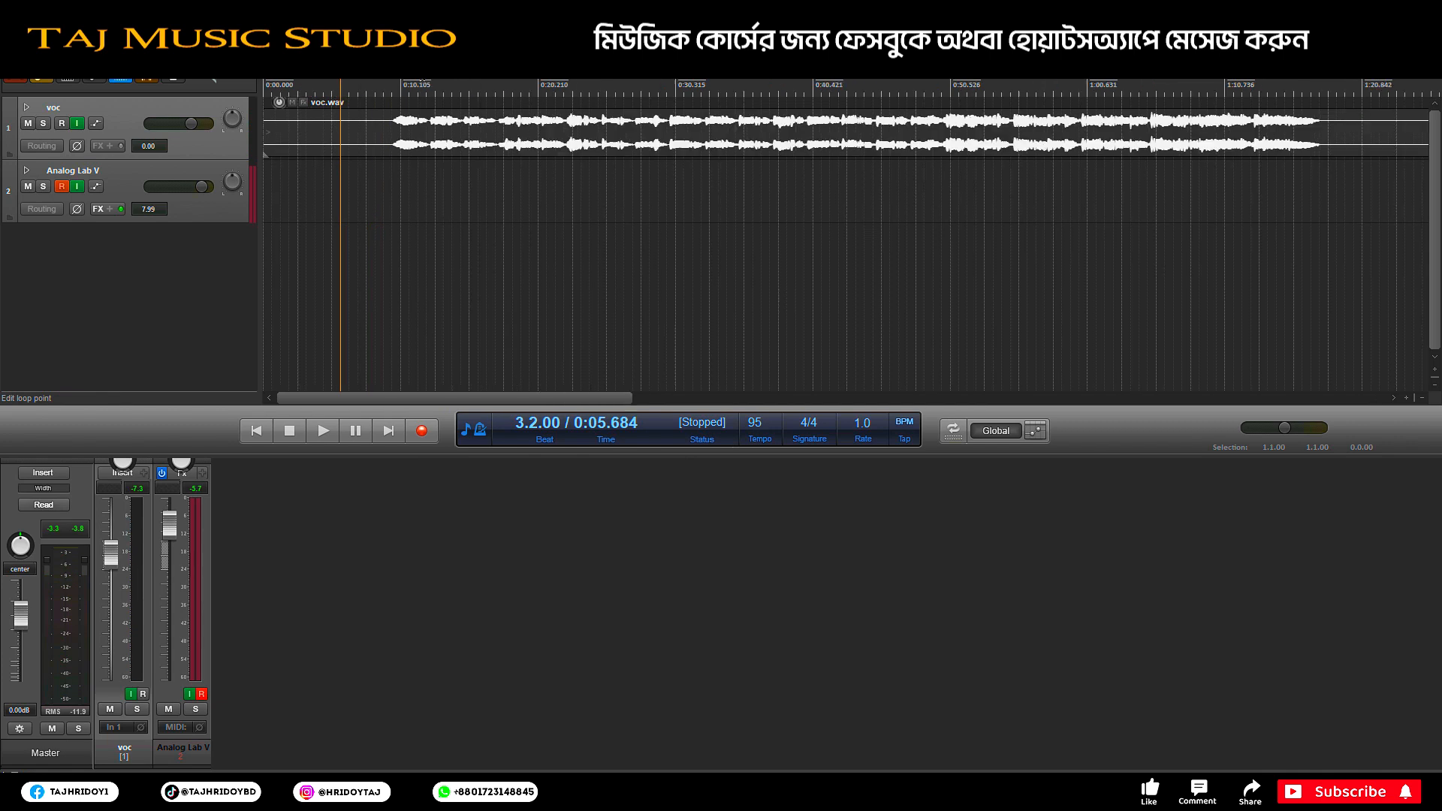
{"action": "left_click", "coordinate": [217, 211]}
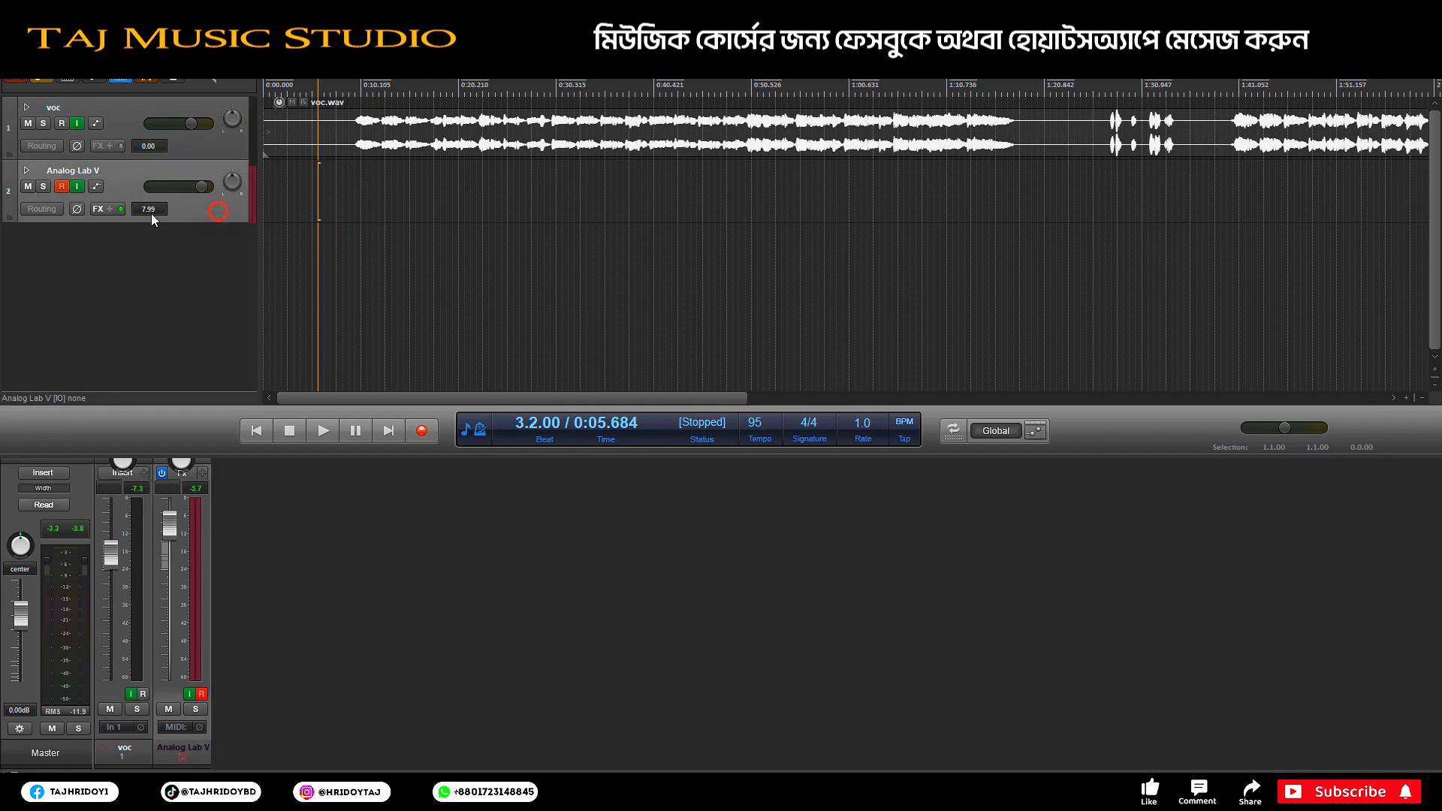
{"action": "left_click", "coordinate": [99, 210]}
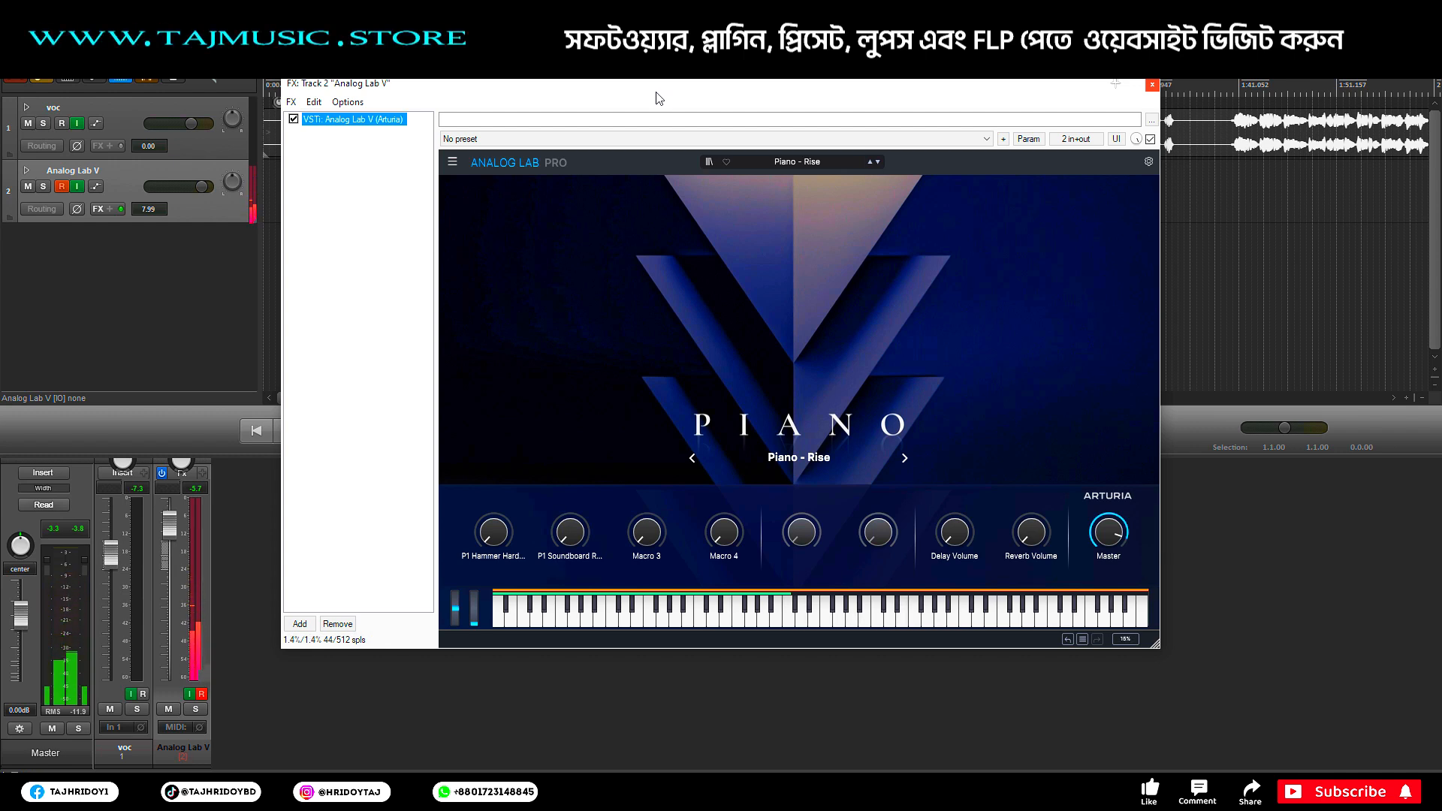
{"action": "left_click", "coordinate": [1152, 85]}
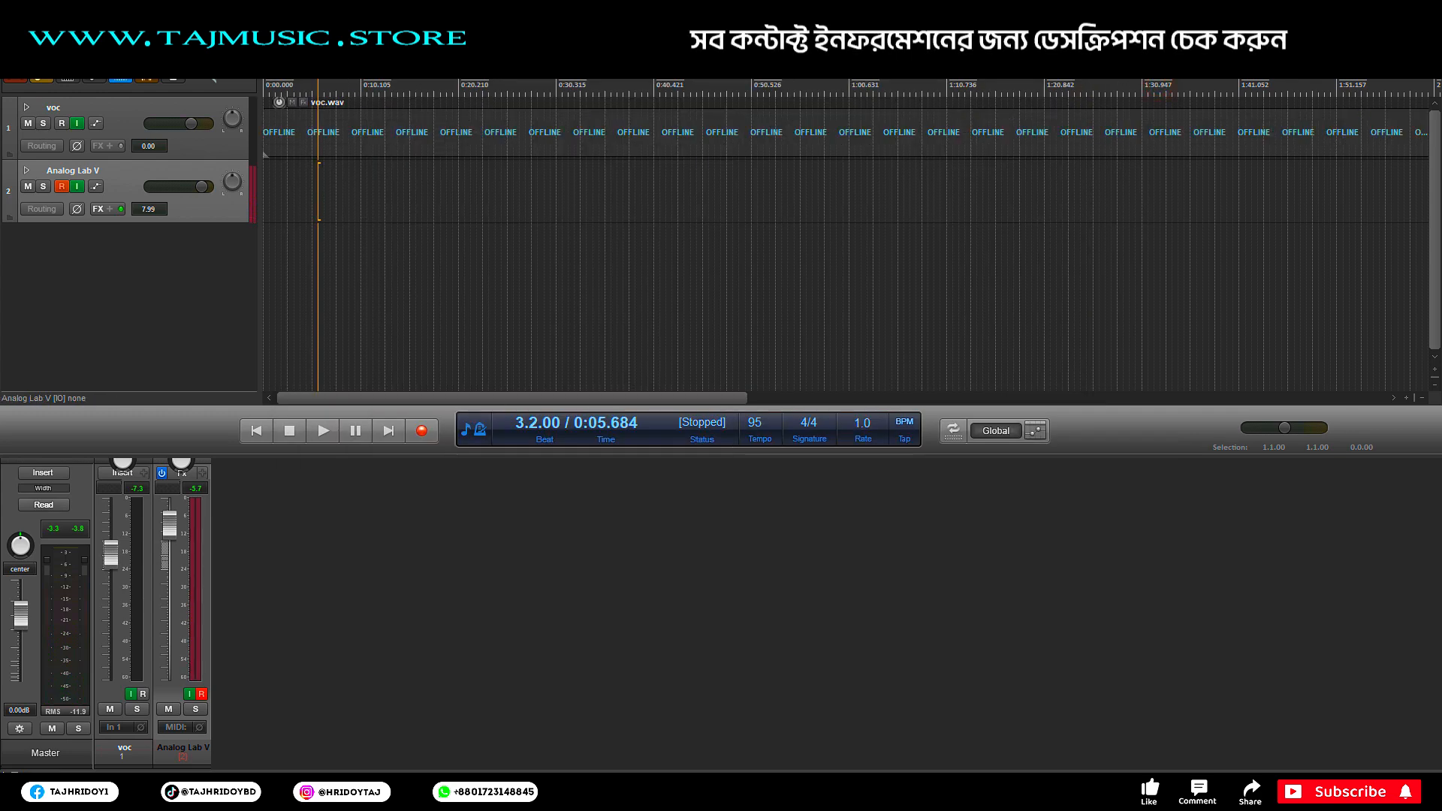
Step: Inspect the Scaler2 piano chord MIDI item in the piano roll, then close it
{"action": "double_click", "coordinate": [653, 201]}
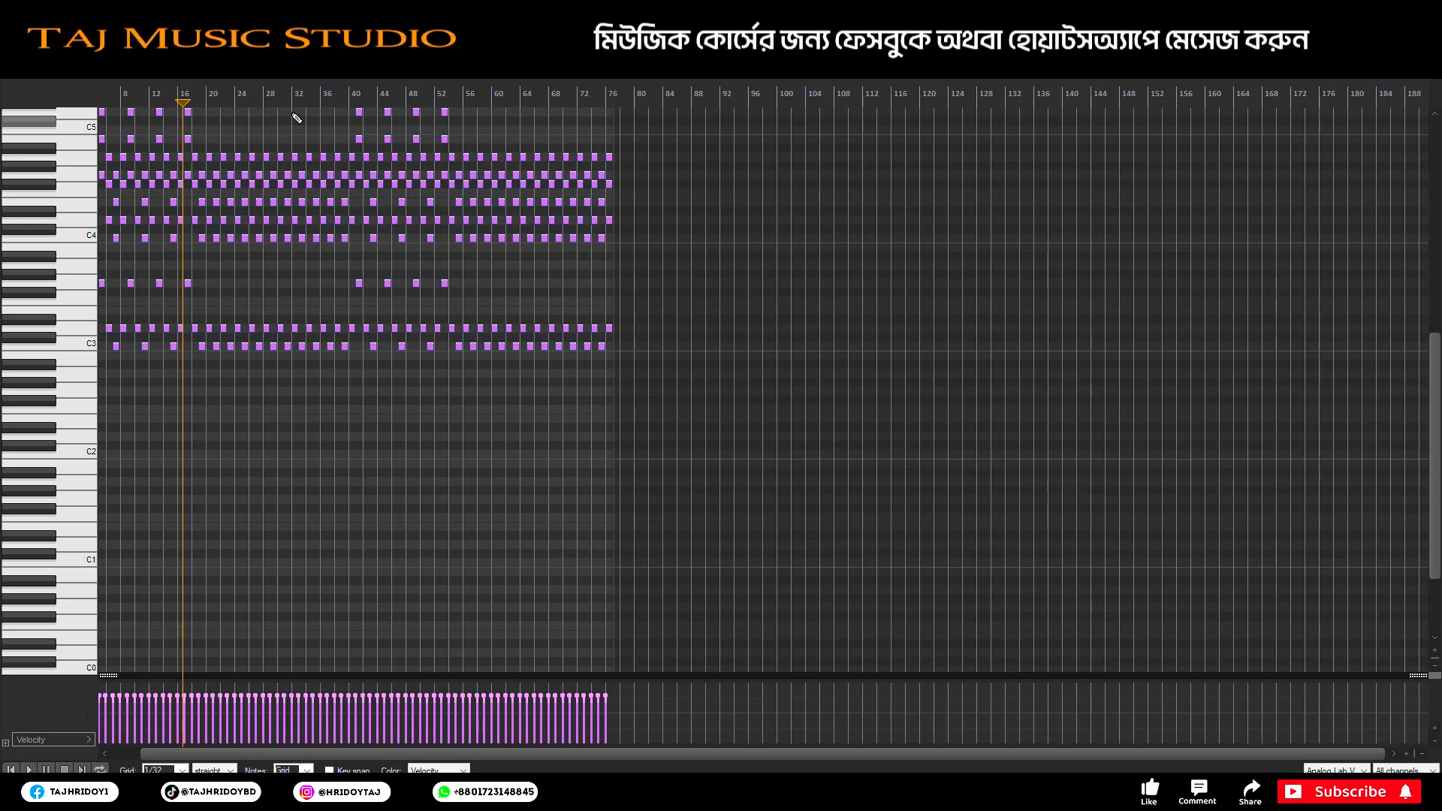
{"action": "scroll", "coordinate": [127, 93], "scroll_direction": "up", "scroll_amount": 5}
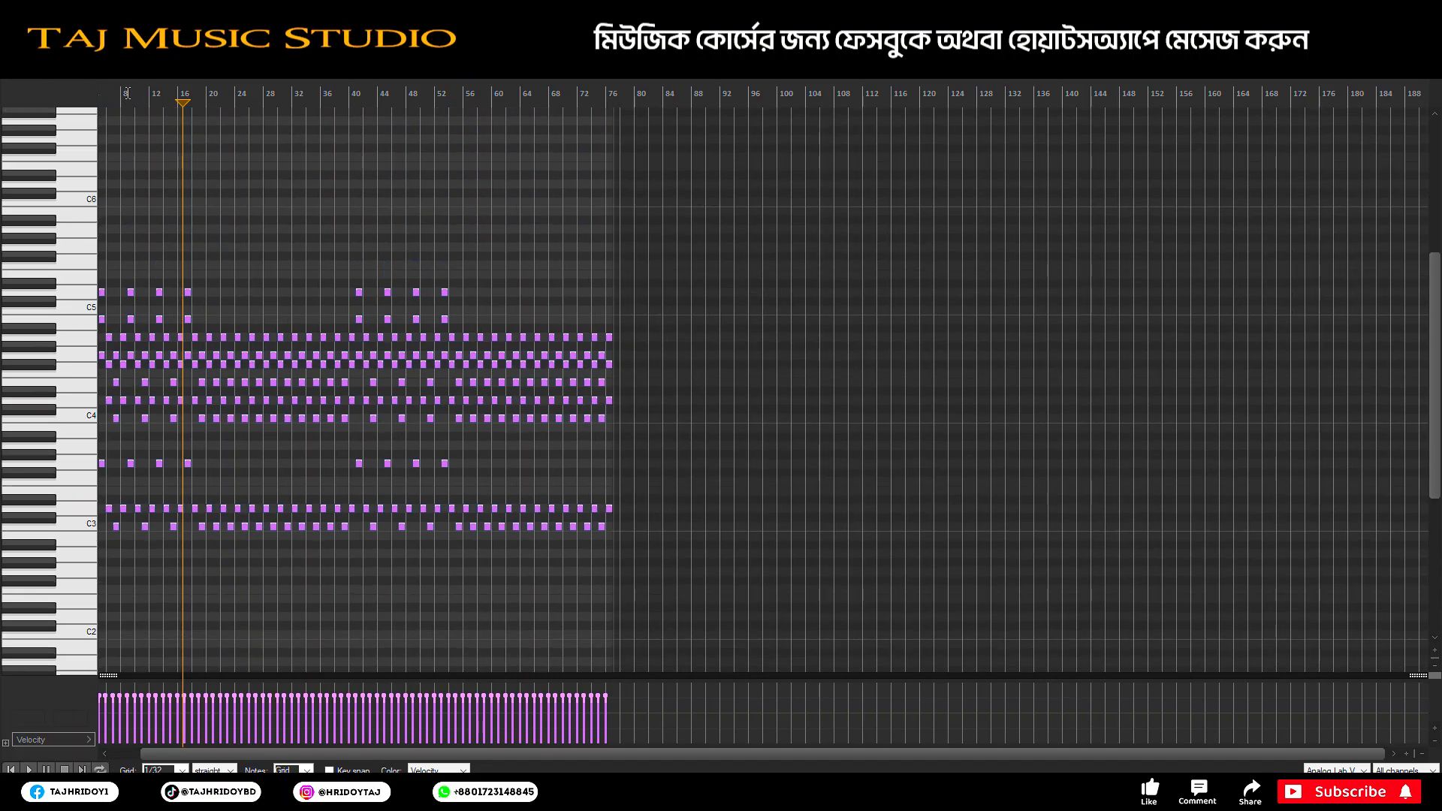
{"action": "scroll", "coordinate": [128, 94], "scroll_direction": "up", "scroll_amount": 6}
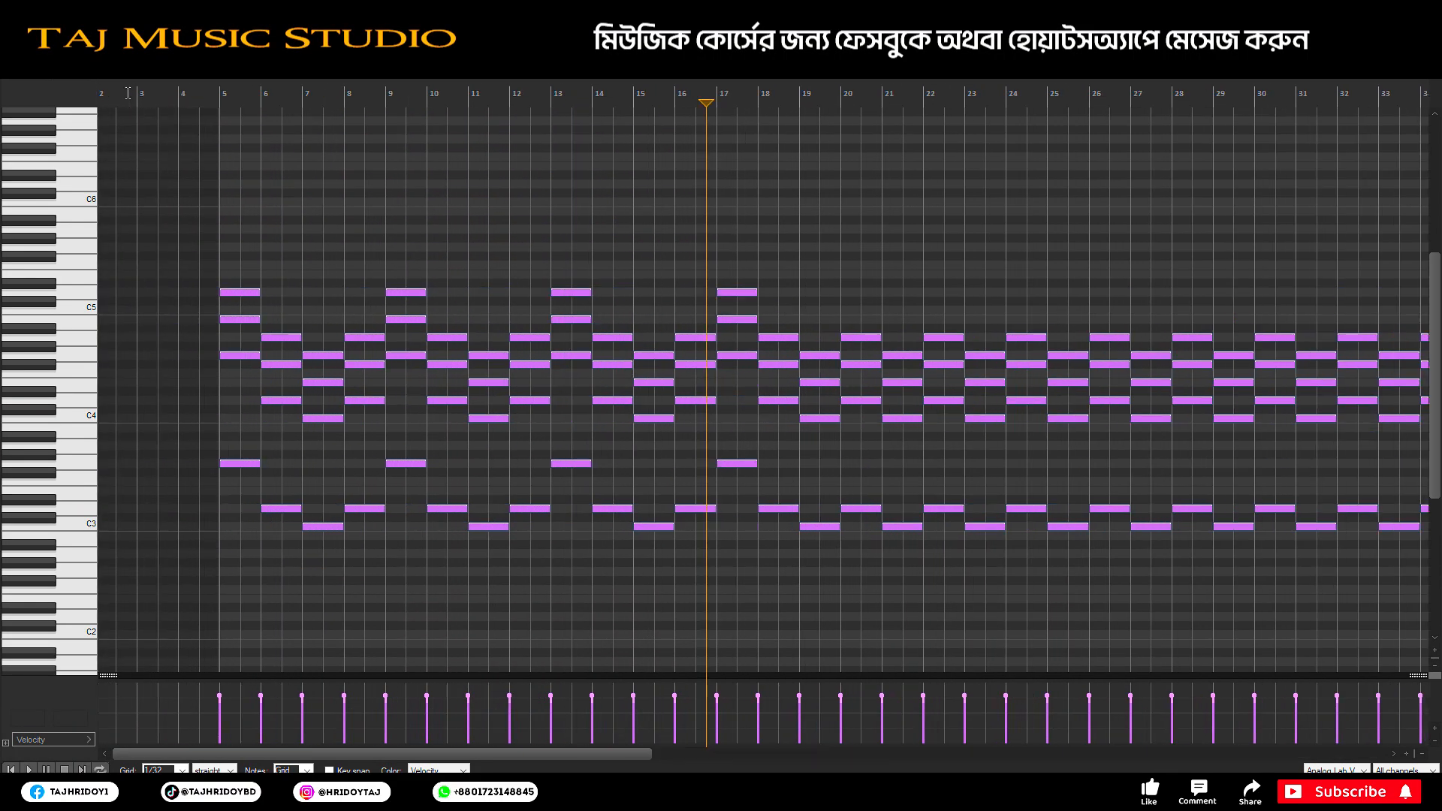
{"action": "left_click", "coordinate": [1424, 9]}
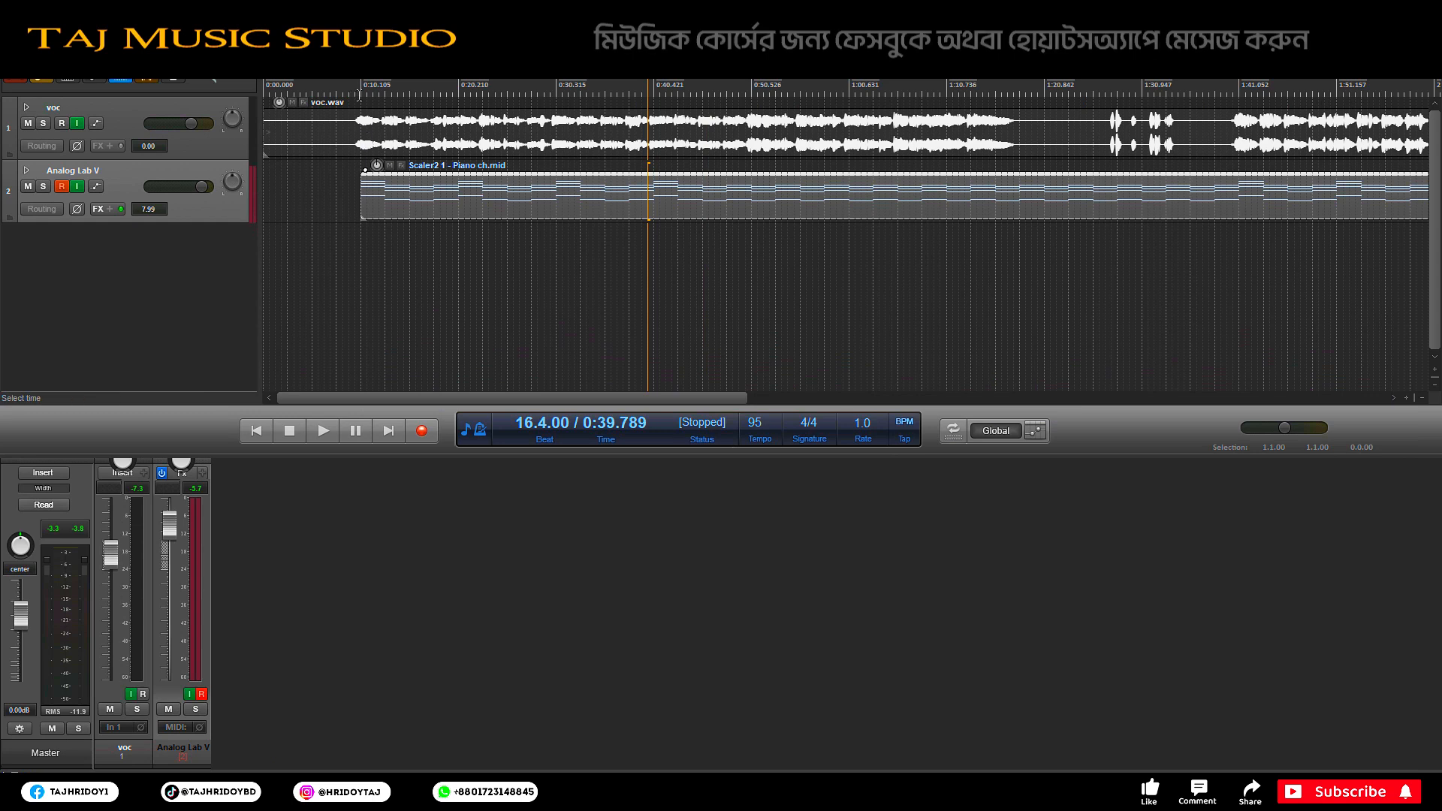
Step: Play from near the start and lower the voc track volume to -6.51 dB
{"action": "left_click", "coordinate": [350, 92]}
{"action": "key", "text": "space"}
{"action": "mouse_move", "coordinate": [195, 124]}
{"action": "left_mouse_down"}
{"action": "mouse_move", "coordinate": [170, 127]}
{"action": "mouse_move", "coordinate": [187, 129]}
{"action": "left_mouse_up"}
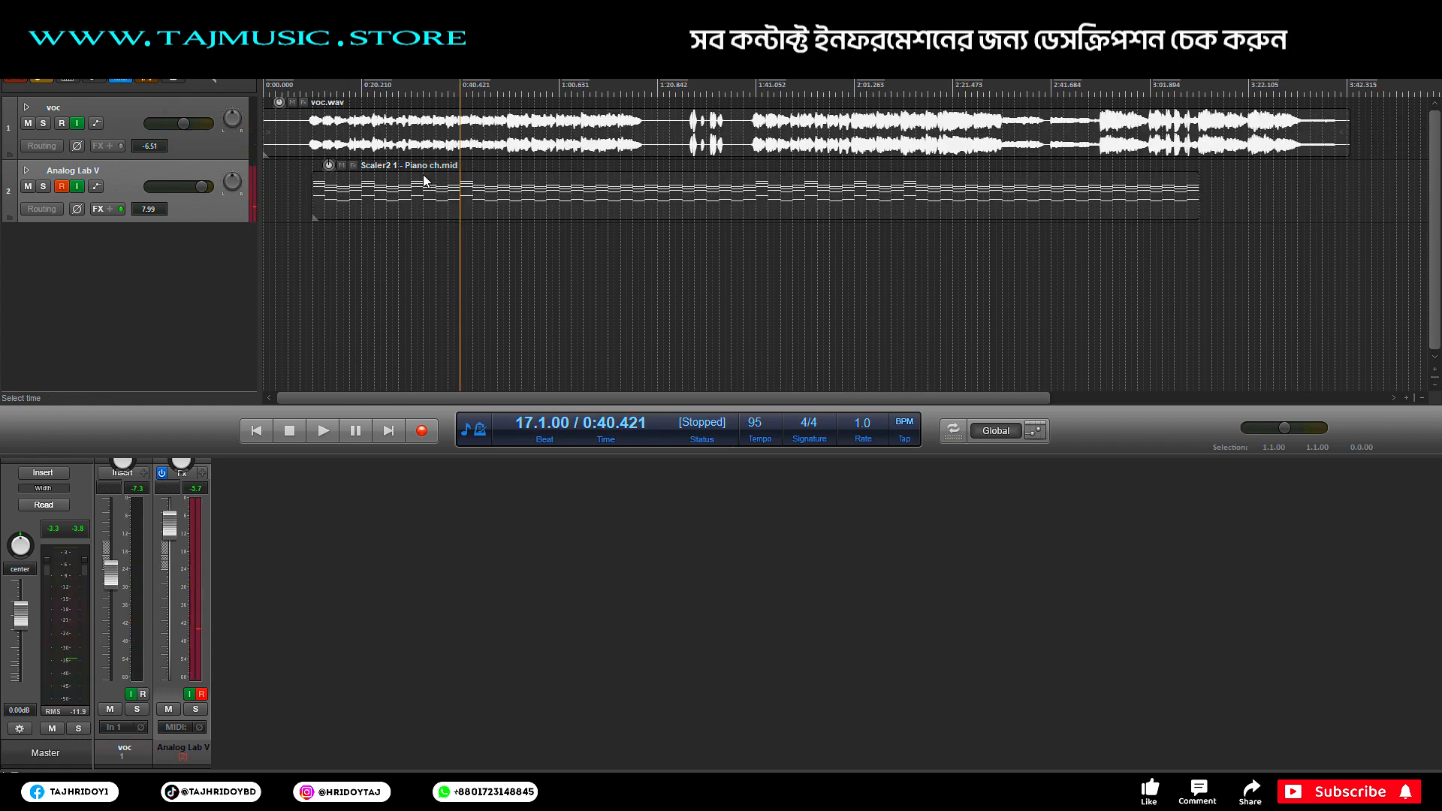
{"action": "left_click", "coordinate": [450, 164]}
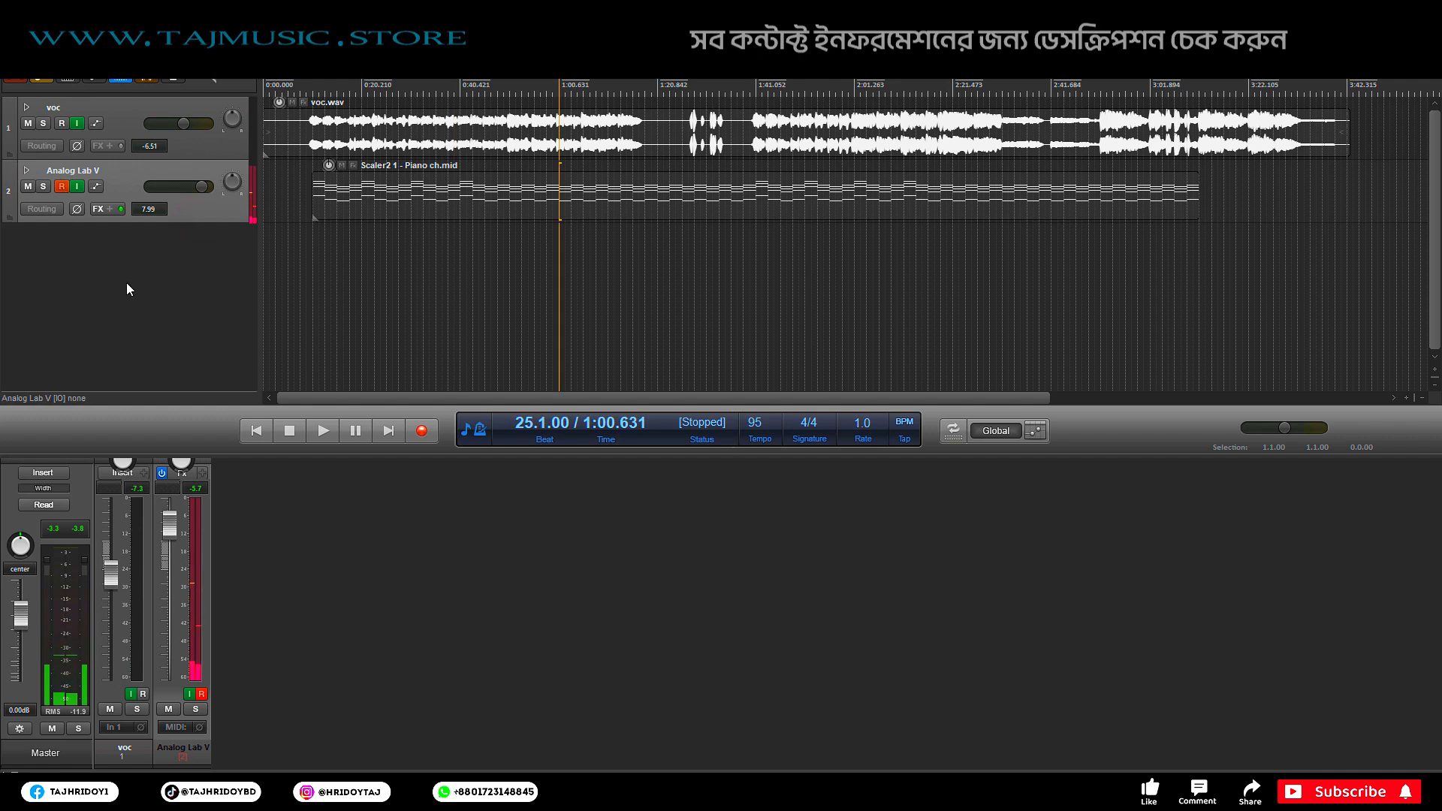
Step: Insert a new virtual instrument track loaded with Nexus
{"action": "right_click", "coordinate": [126, 273]}
{"action": "left_click", "coordinate": [97, 271]}
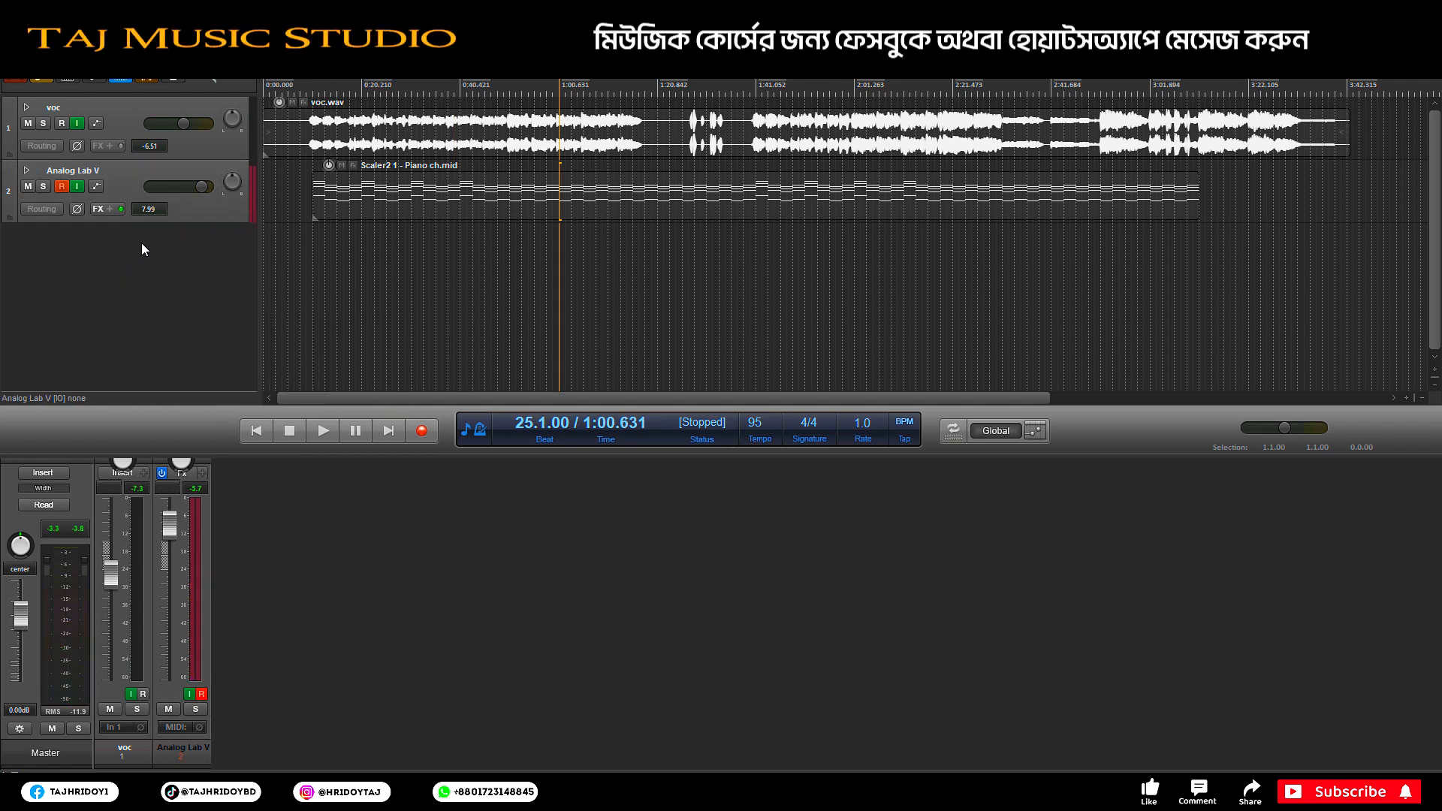
{"action": "right_click", "coordinate": [144, 243]}
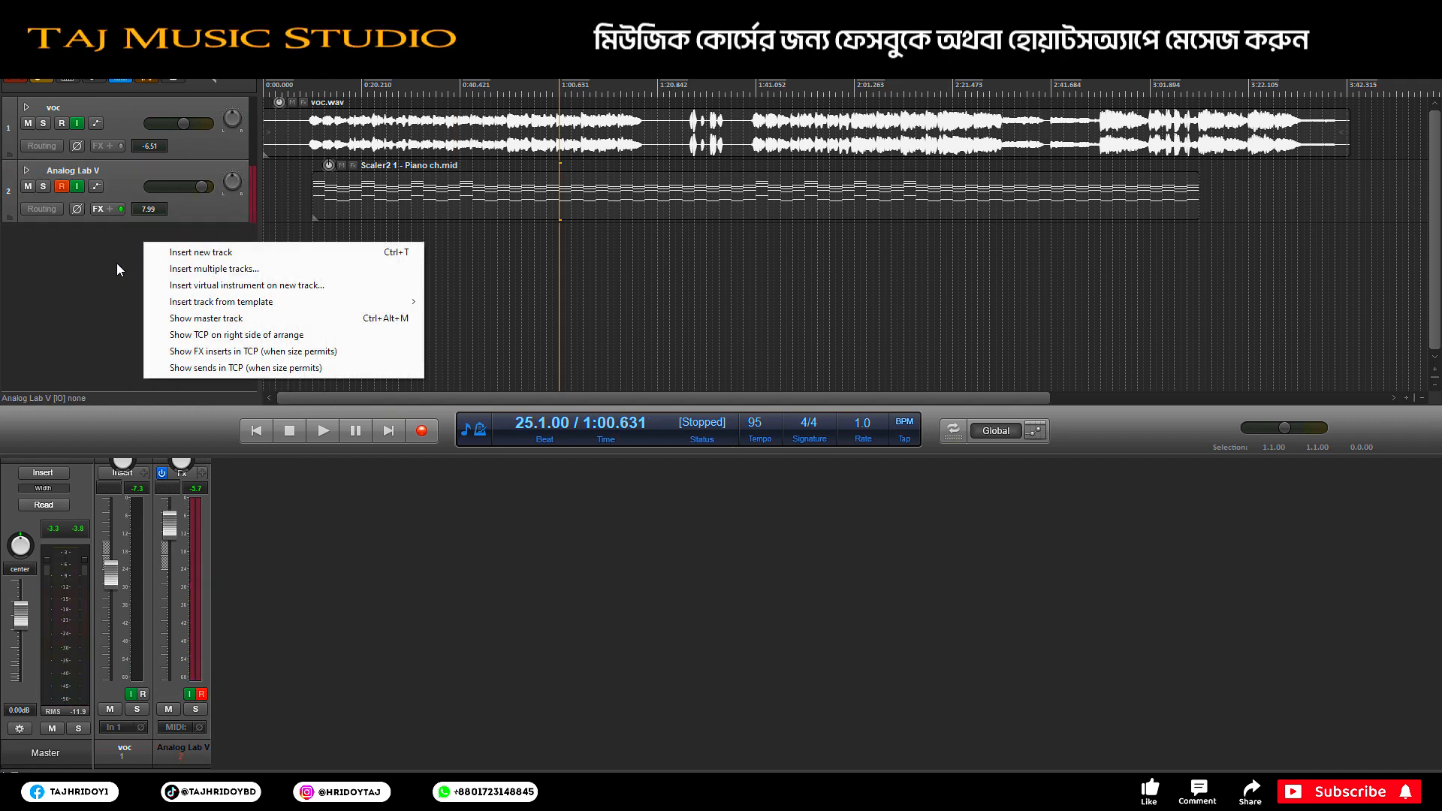
{"action": "left_click", "coordinate": [301, 290]}
{"action": "left_click", "coordinate": [760, 362]}
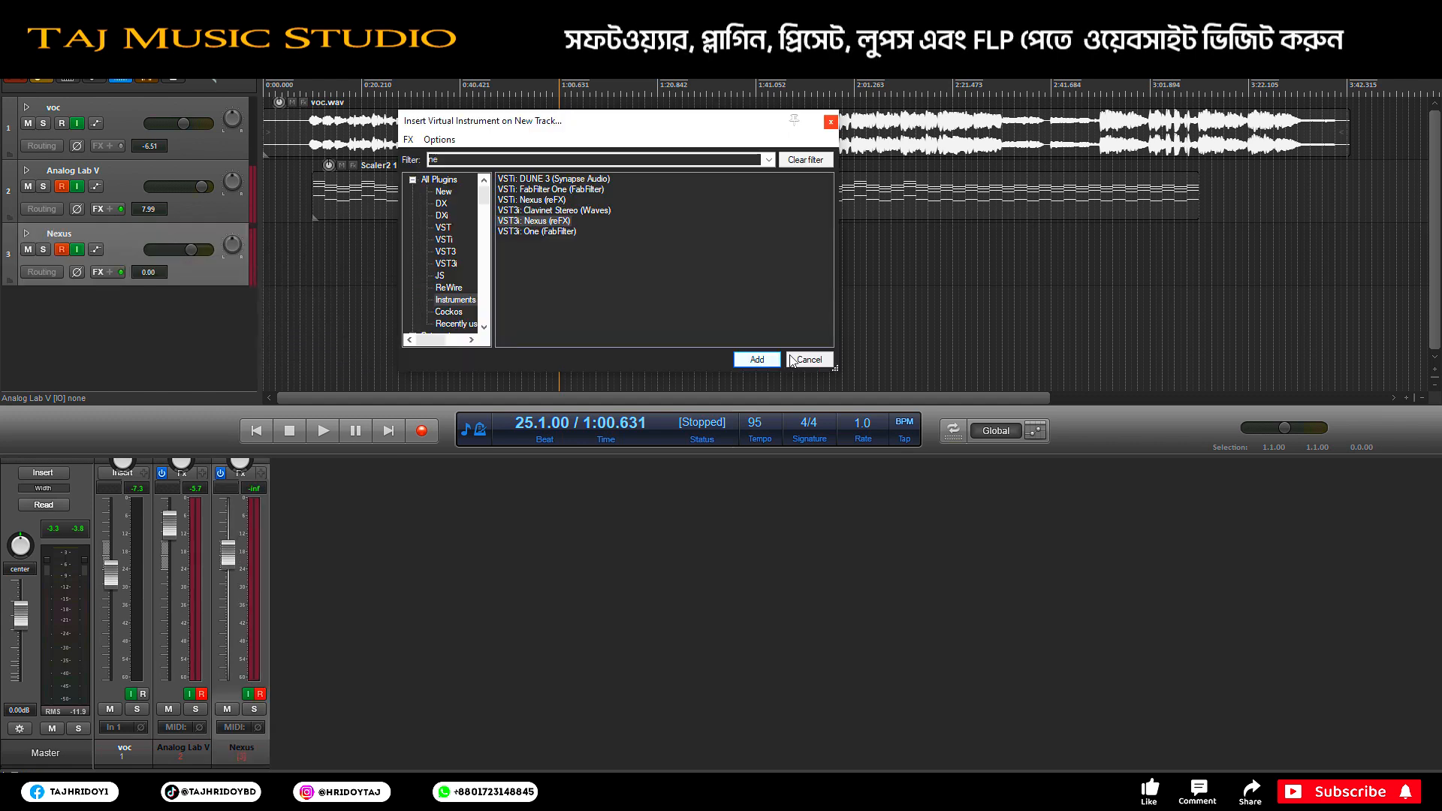
{"action": "left_click", "coordinate": [806, 360]}
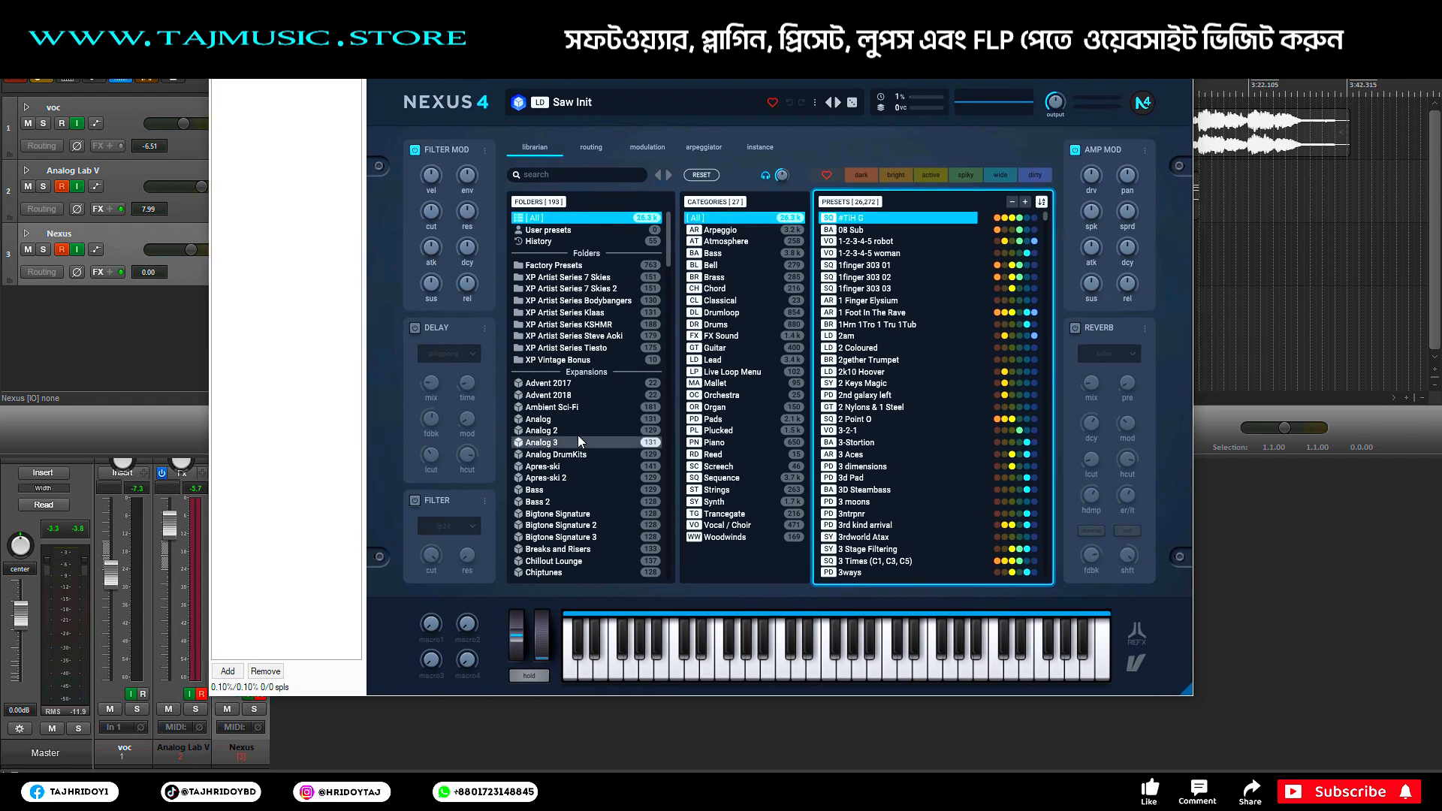
Step: Load the Cinematic preset from Nexus's Piano category and close the instrument window
{"action": "left_click", "coordinate": [727, 443]}
{"action": "left_click_drag", "start_coordinate": [1044, 224], "coordinate": [1052, 263]}
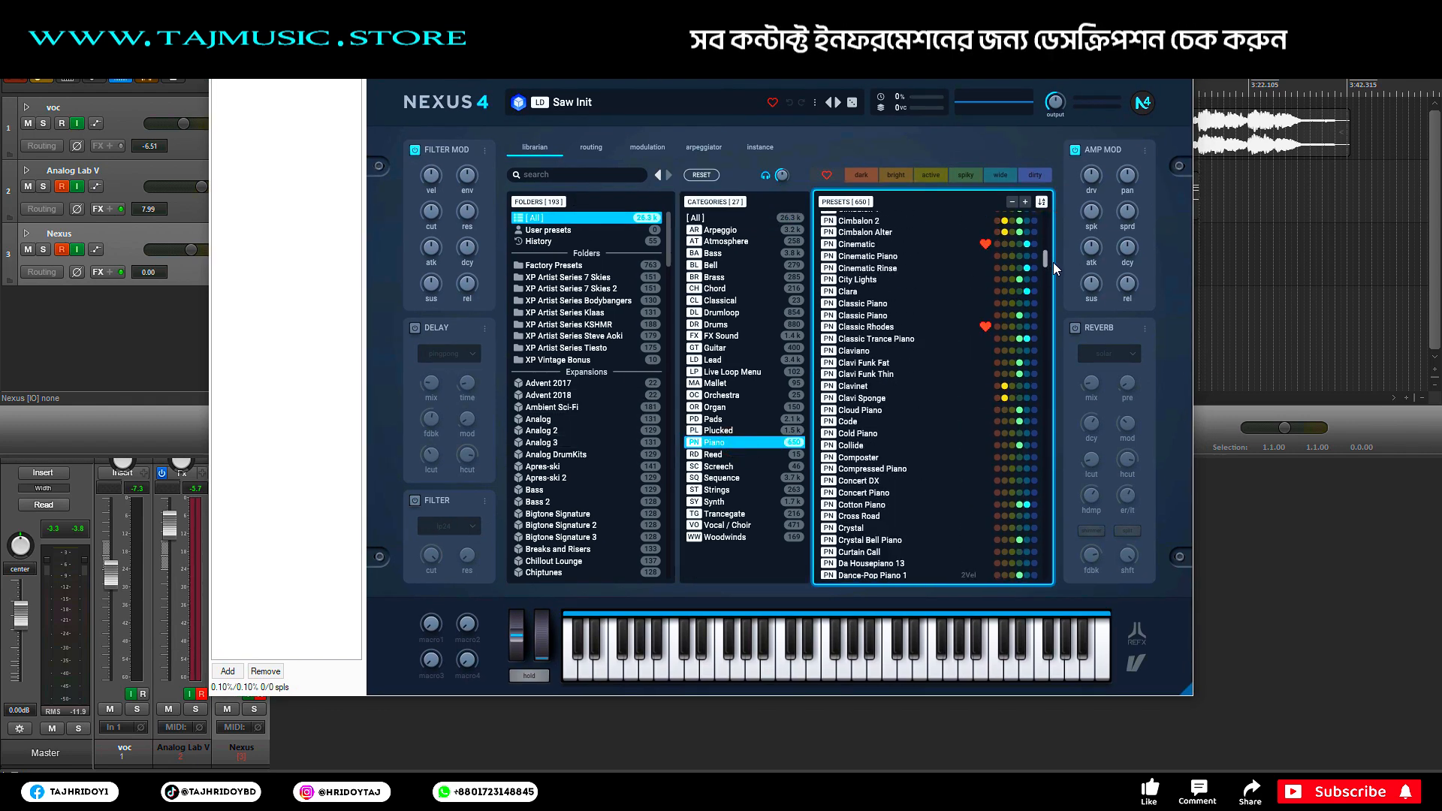
{"action": "left_click", "coordinate": [885, 245]}
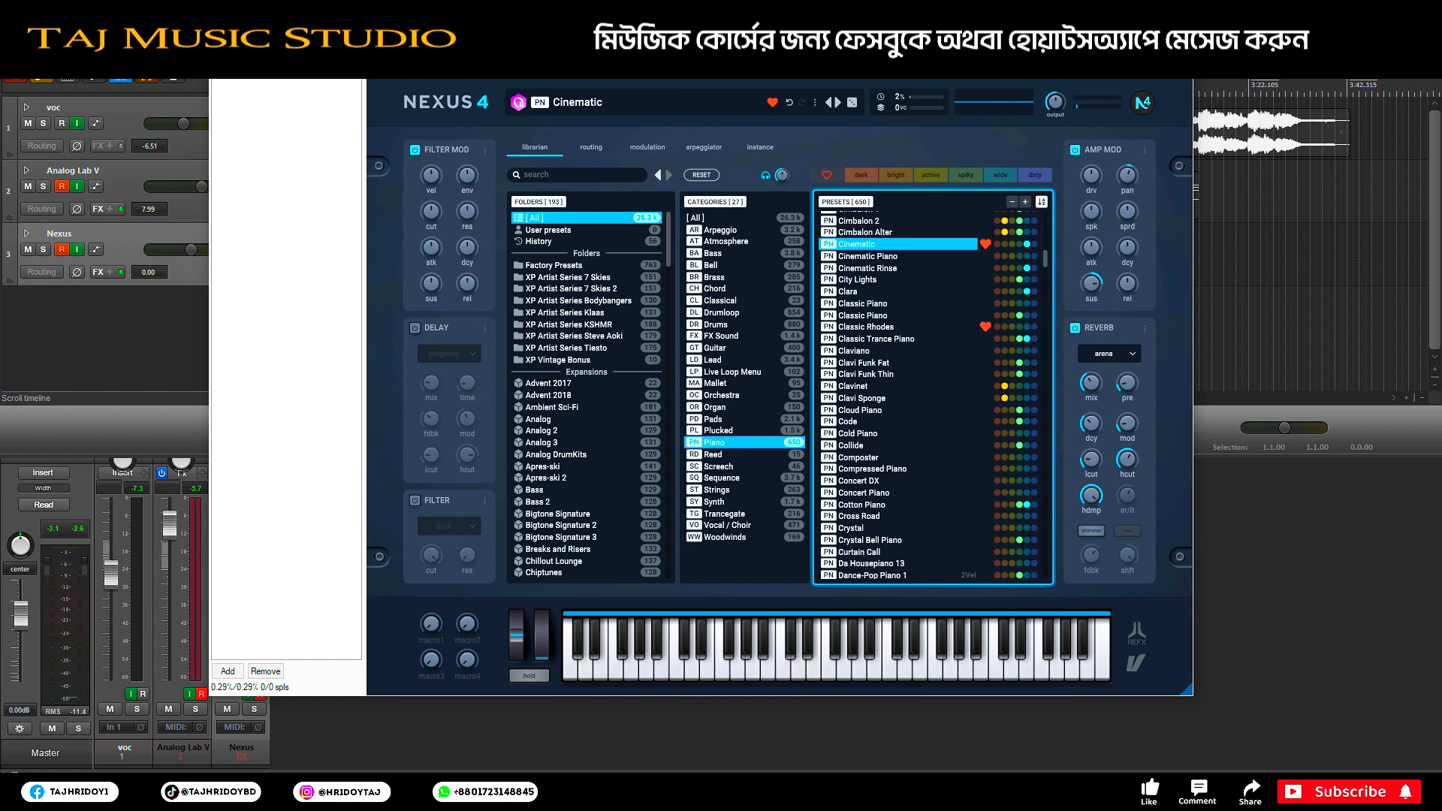
{"action": "left_click", "coordinate": [1176, 36]}
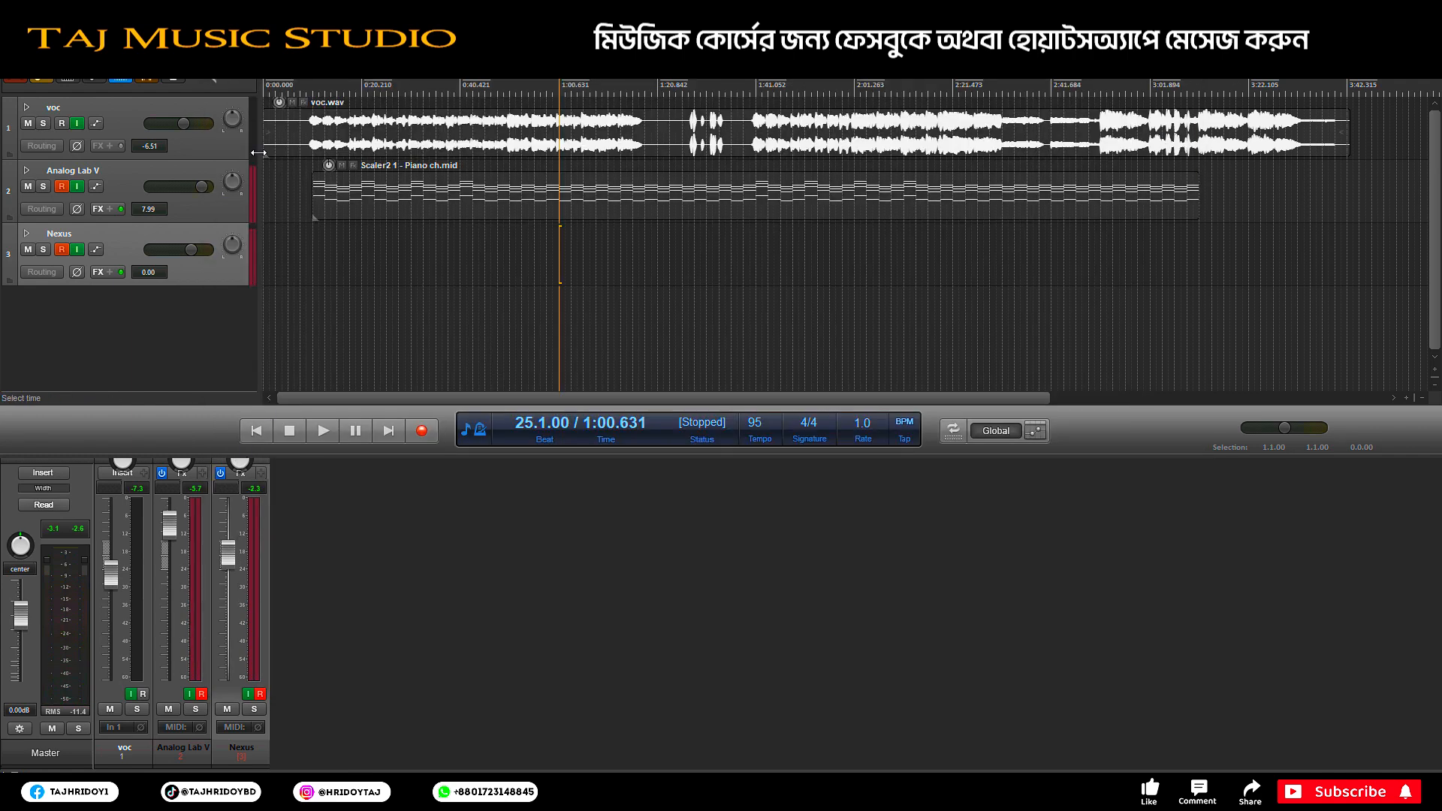
Step: Place the EZkeys 1 - Piano pl.mid part on the Nexus track and check its notes
{"action": "left_click", "coordinate": [305, 86]}
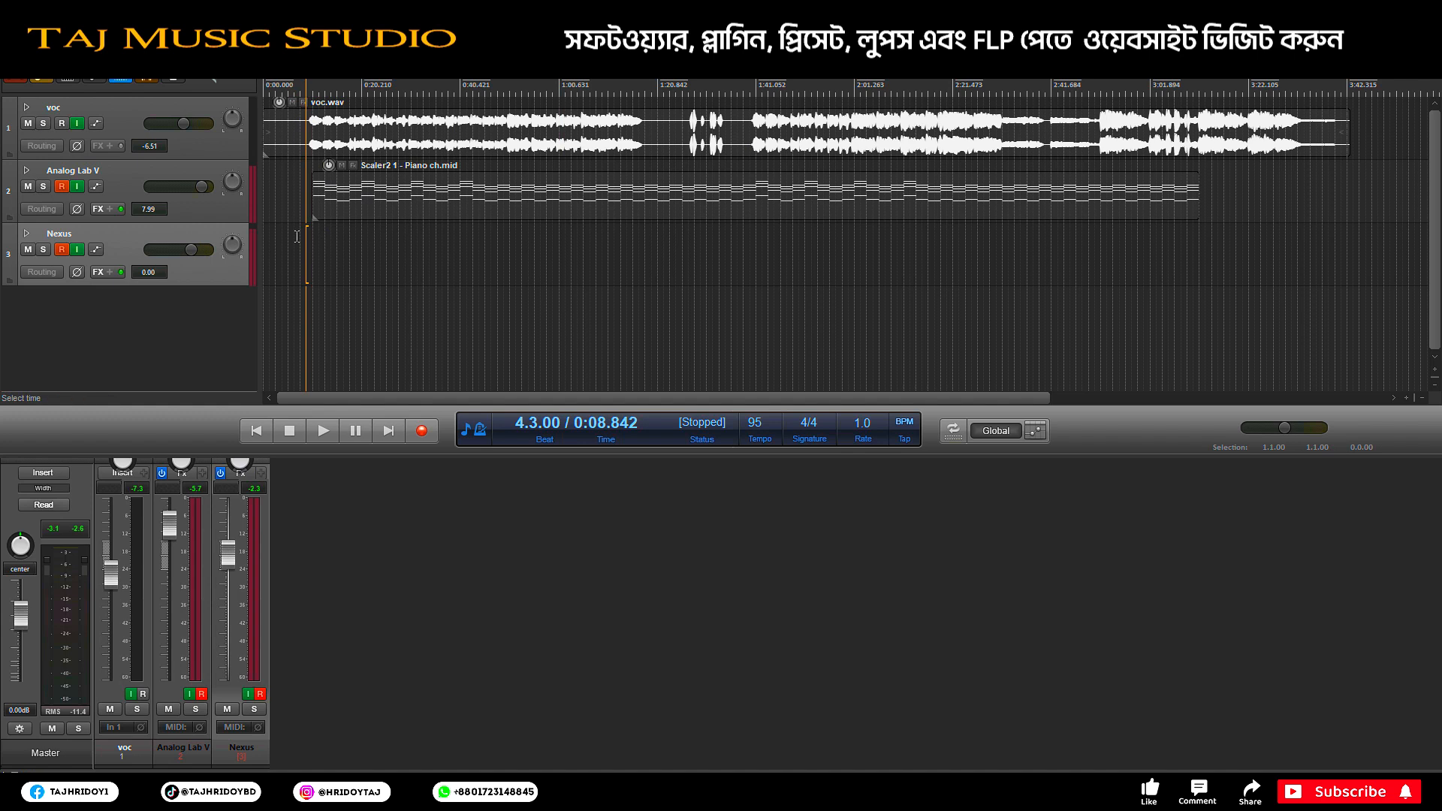
{"action": "left_click", "coordinate": [565, 197]}
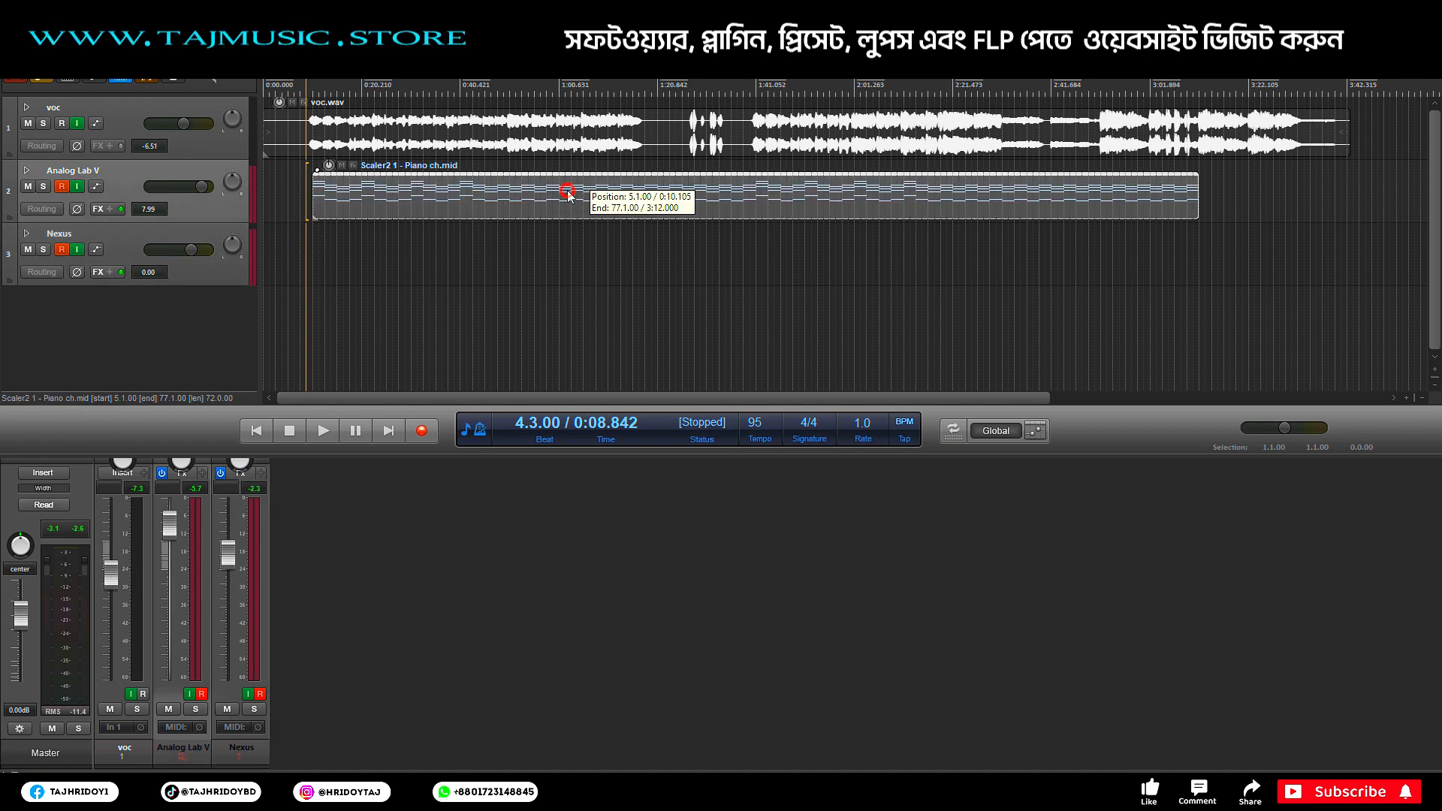
{"action": "left_click", "coordinate": [301, 86]}
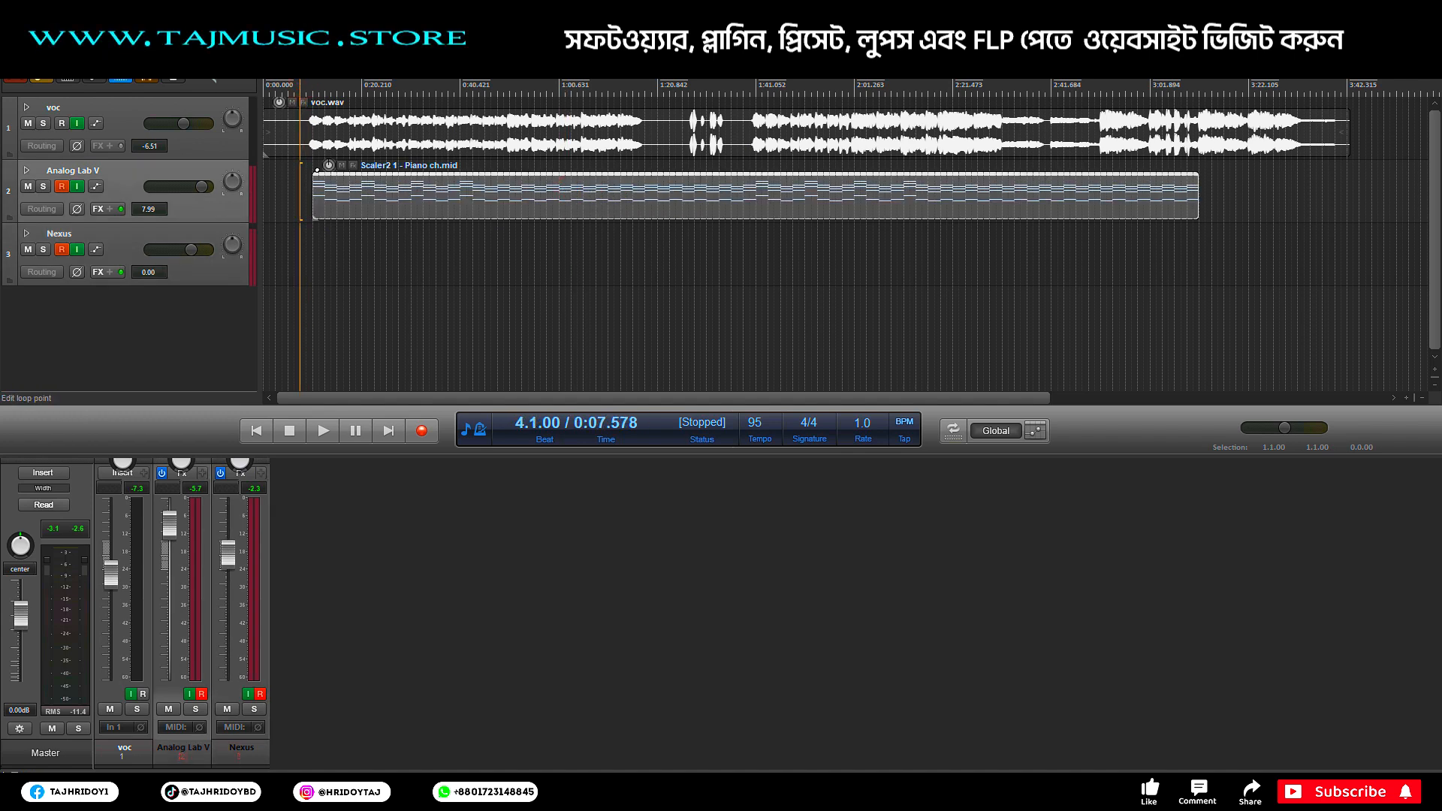
{"action": "key", "text": "alt+Tab"}
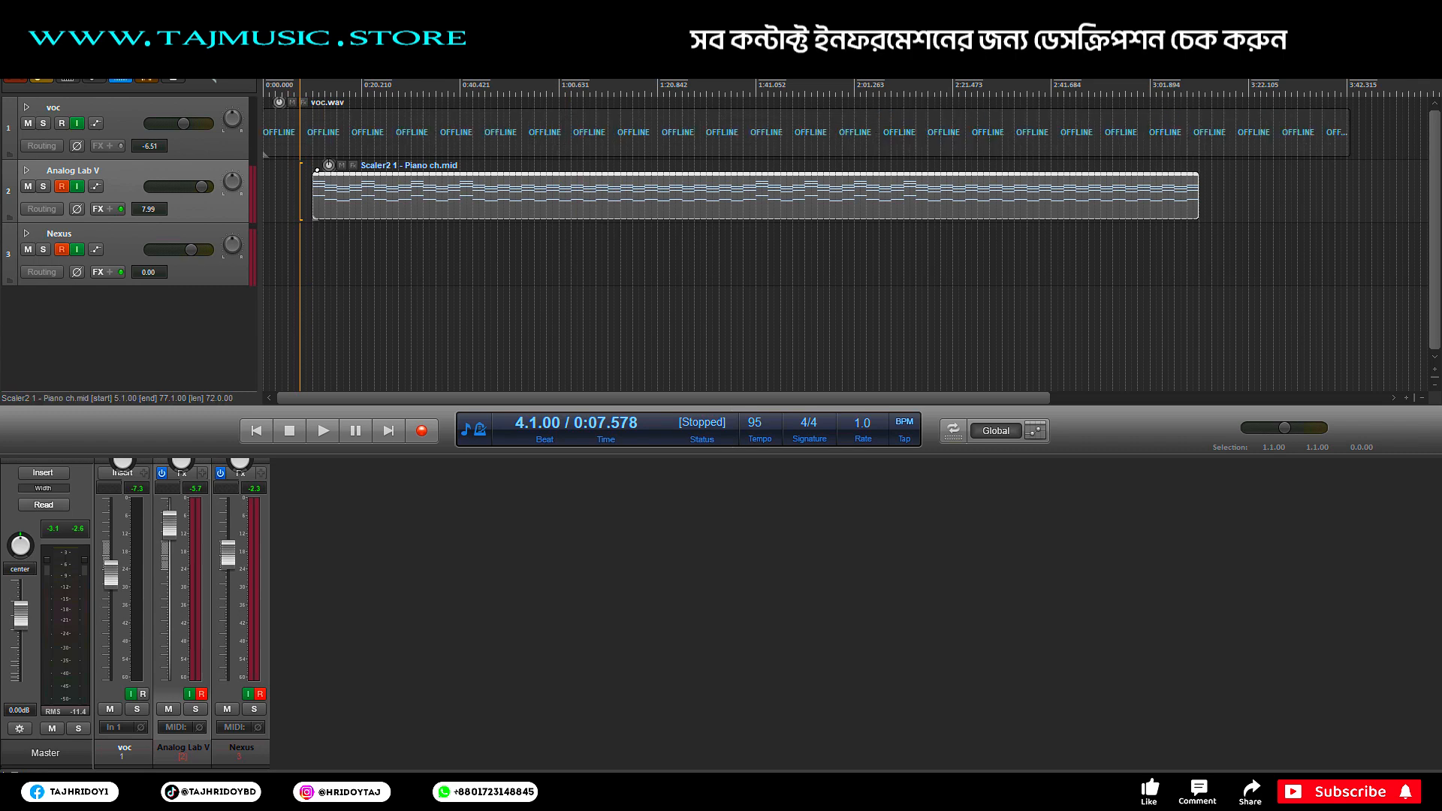
{"action": "left_click_drag", "start_coordinate": [440, 259], "coordinate": [314, 259]}
{"action": "double_click", "coordinate": [435, 264]}
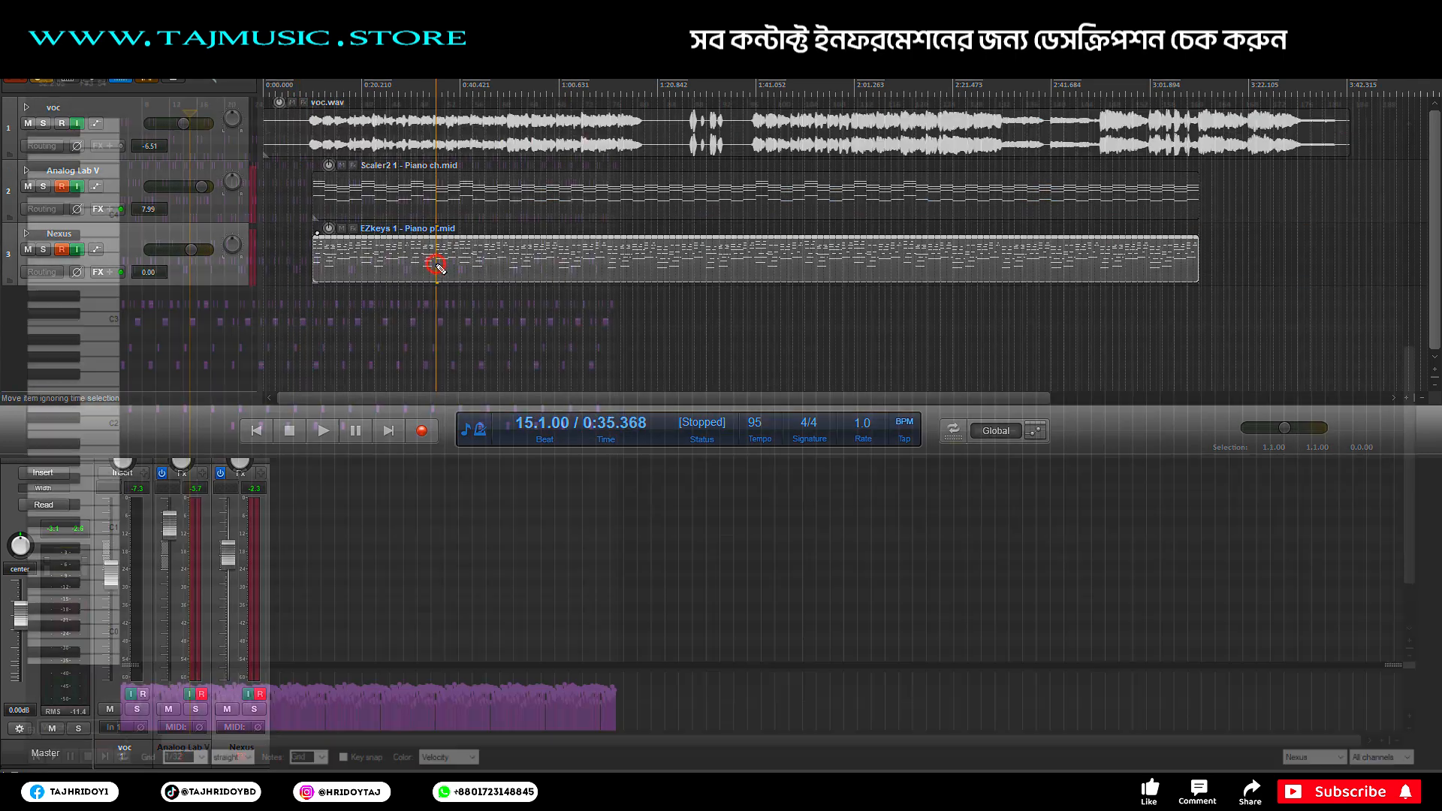
{"action": "scroll", "coordinate": [110, 94], "scroll_direction": "up", "scroll_amount": 1, "text": "ctrl"}
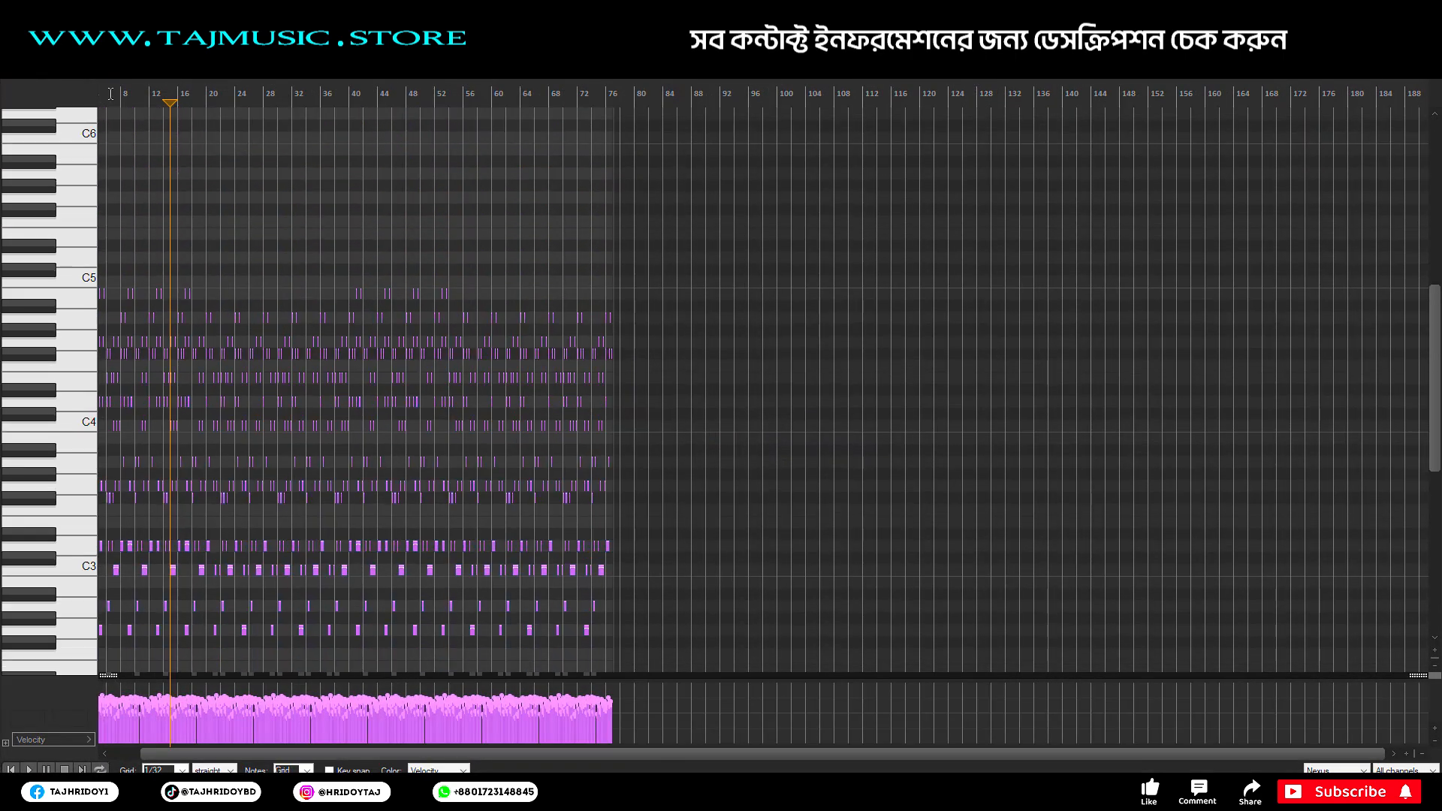
{"action": "scroll", "coordinate": [111, 93], "scroll_direction": "up", "scroll_amount": 8}
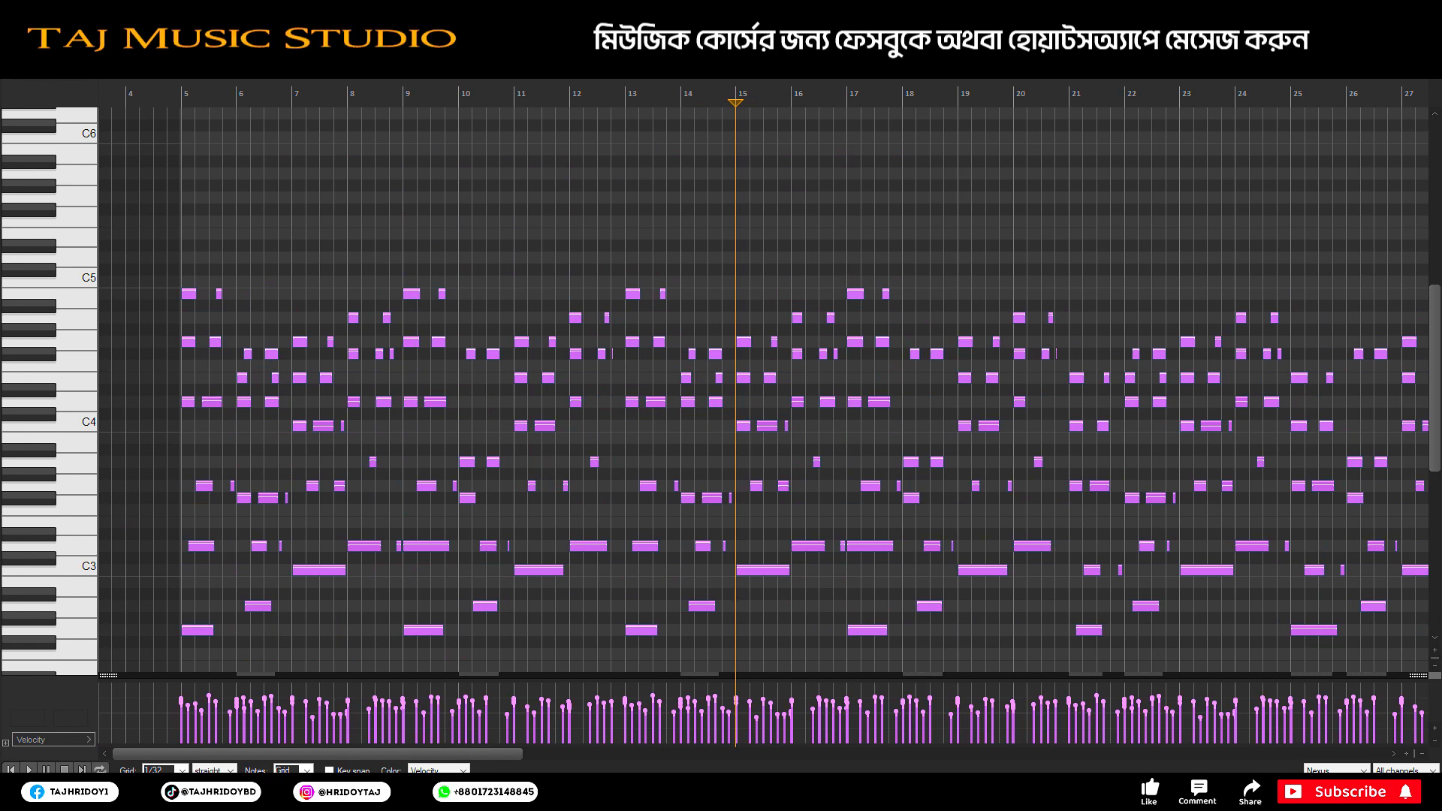
{"action": "key", "text": "Escape"}
Step: Leave the voc.wav item unmuted and play the project from near its start
{"action": "left_click", "coordinate": [293, 102]}
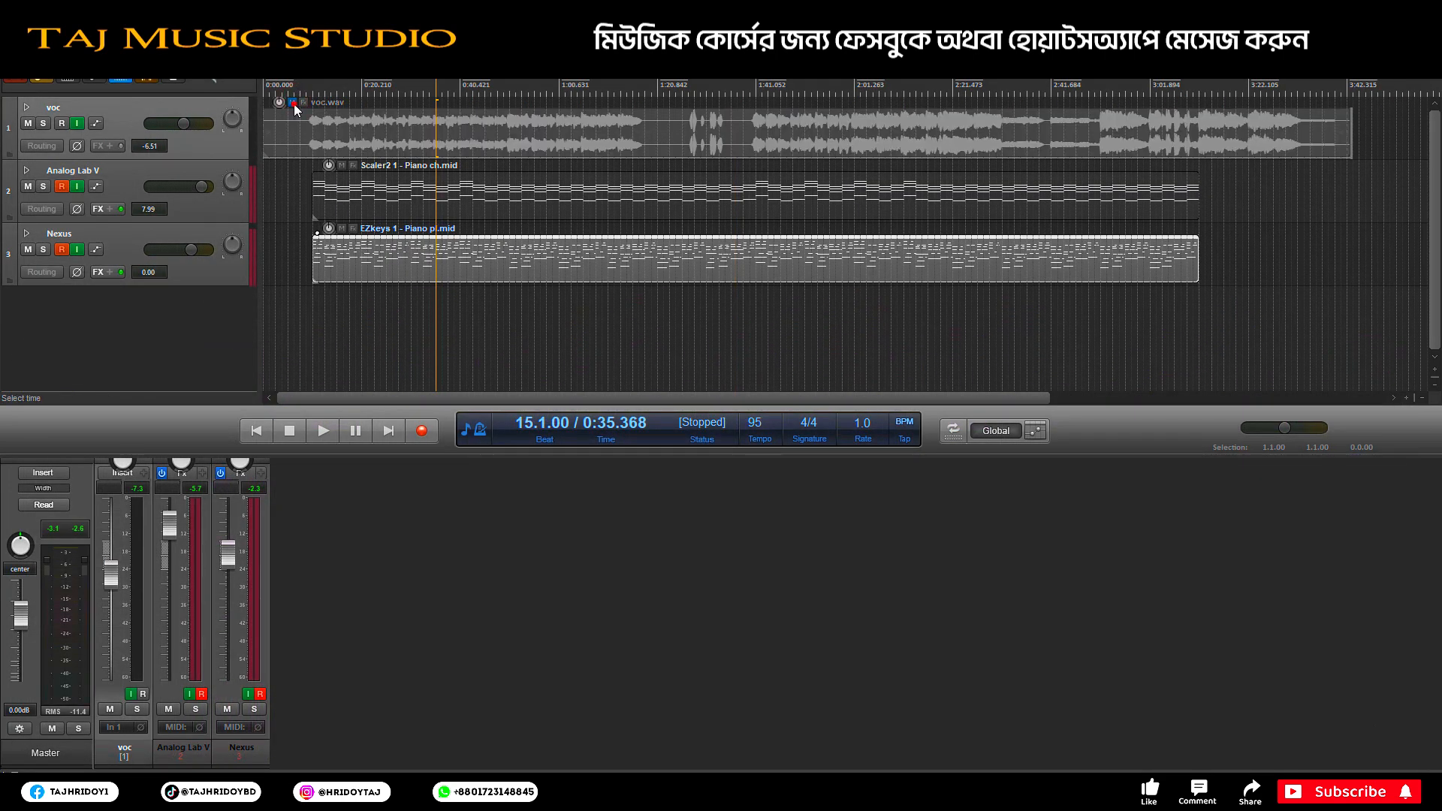
{"action": "left_click", "coordinate": [293, 102]}
{"action": "left_click", "coordinate": [302, 136]}
{"action": "key", "text": "space"}
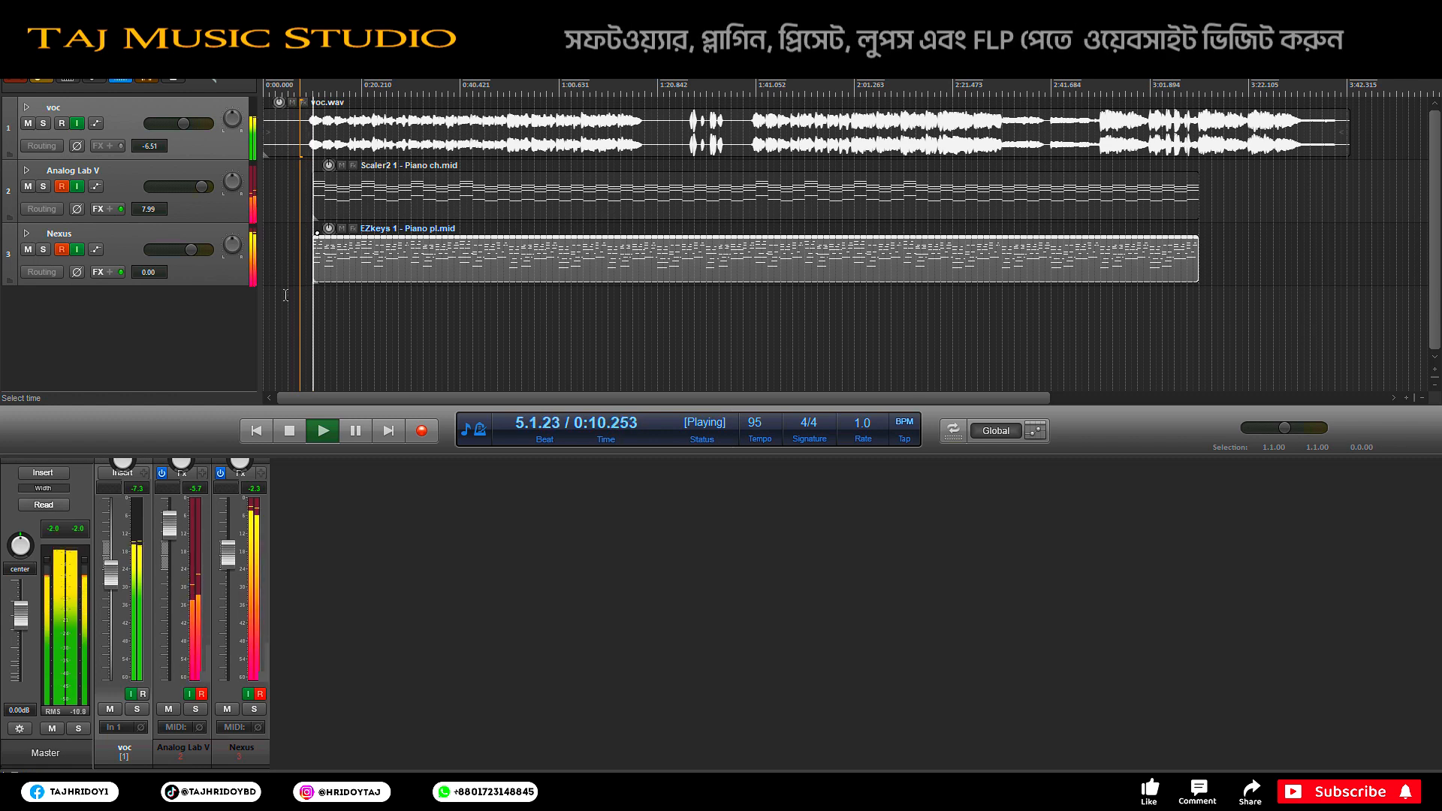
Step: Lower the Nexus track volume to -8.92 dB and stop playback at 0:49.263
{"action": "left_click_drag", "start_coordinate": [190, 250], "coordinate": [178, 250]}
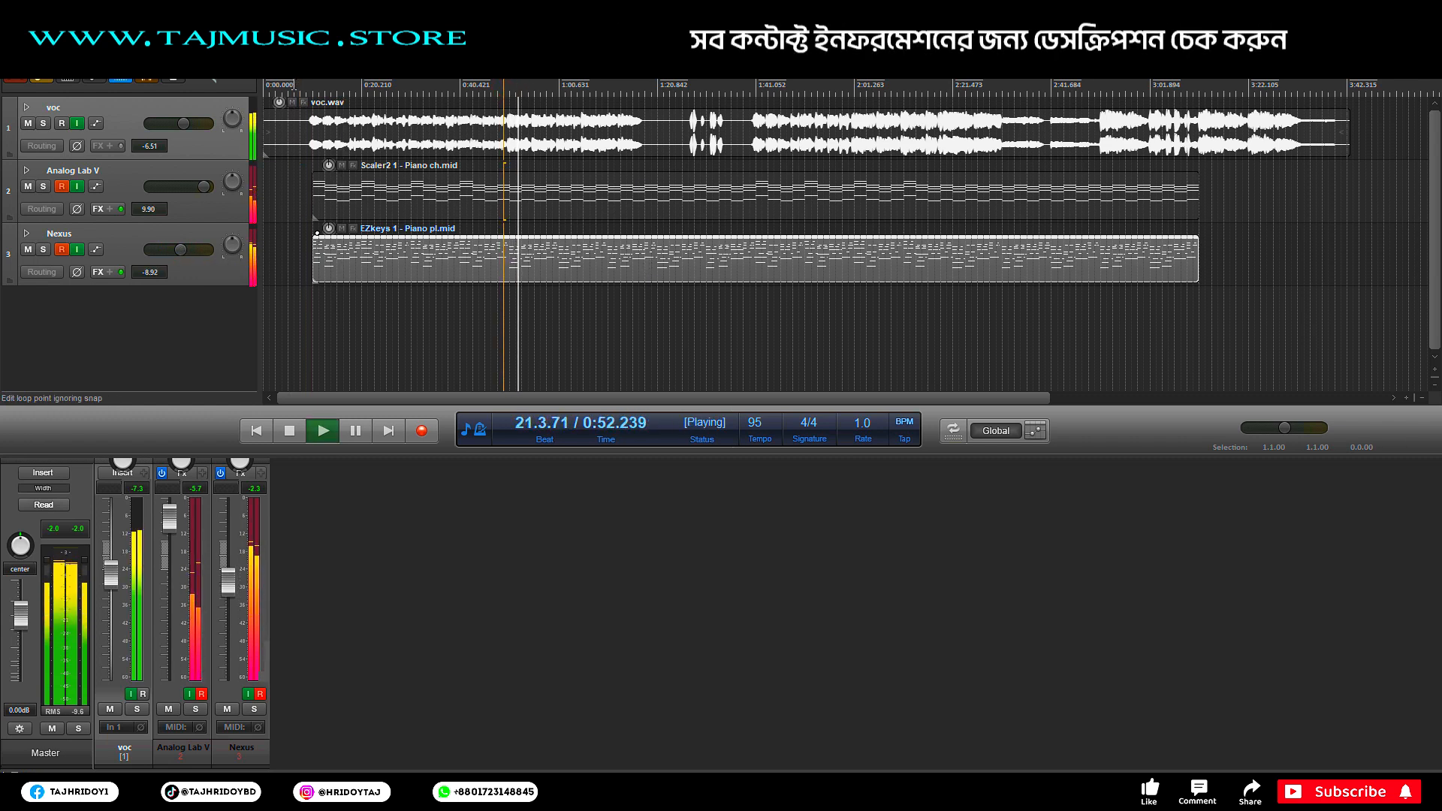
{"action": "scroll", "coordinate": [653, 303], "scroll_direction": "up", "scroll_amount": 2}
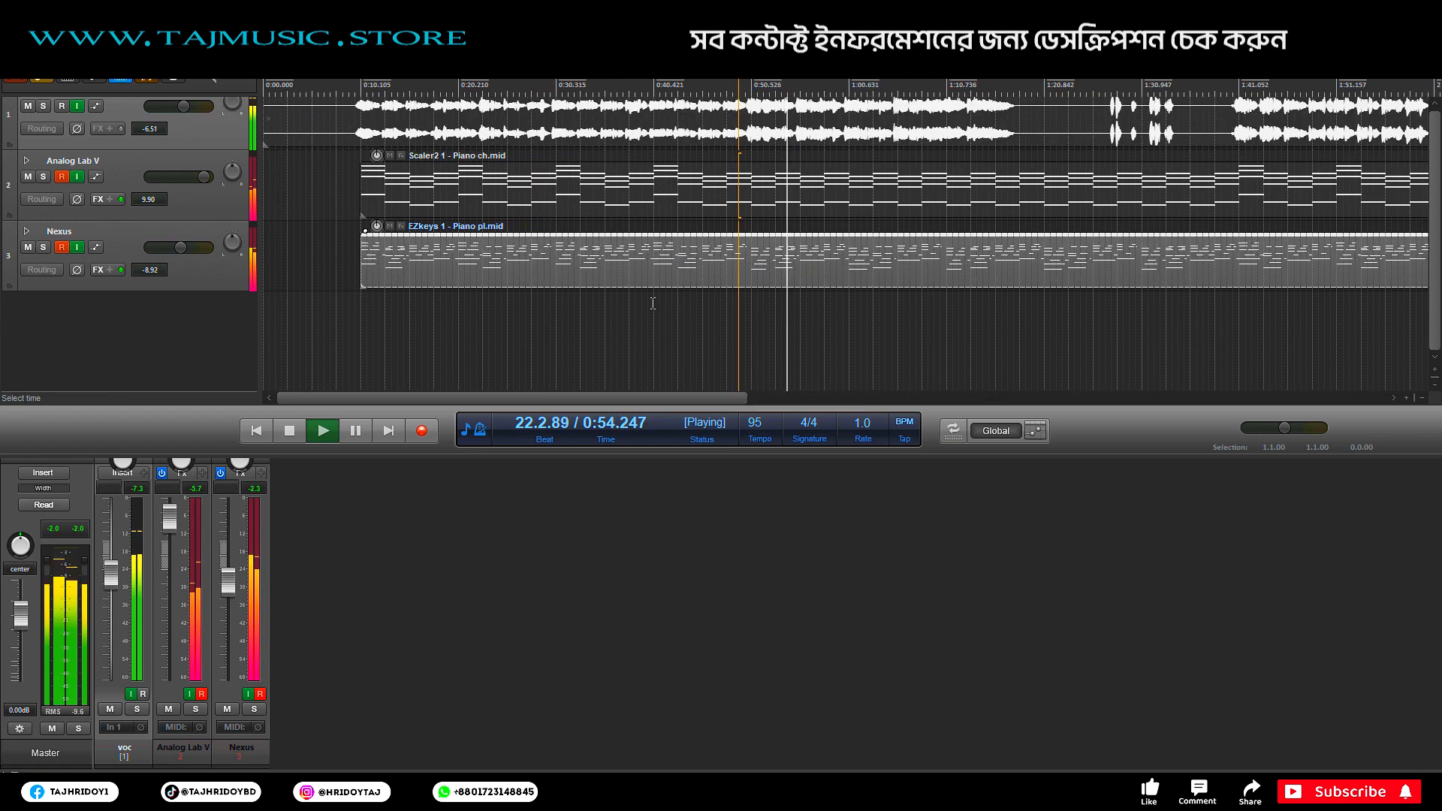
{"action": "scroll", "coordinate": [627, 308], "scroll_direction": "down", "scroll_amount": 1}
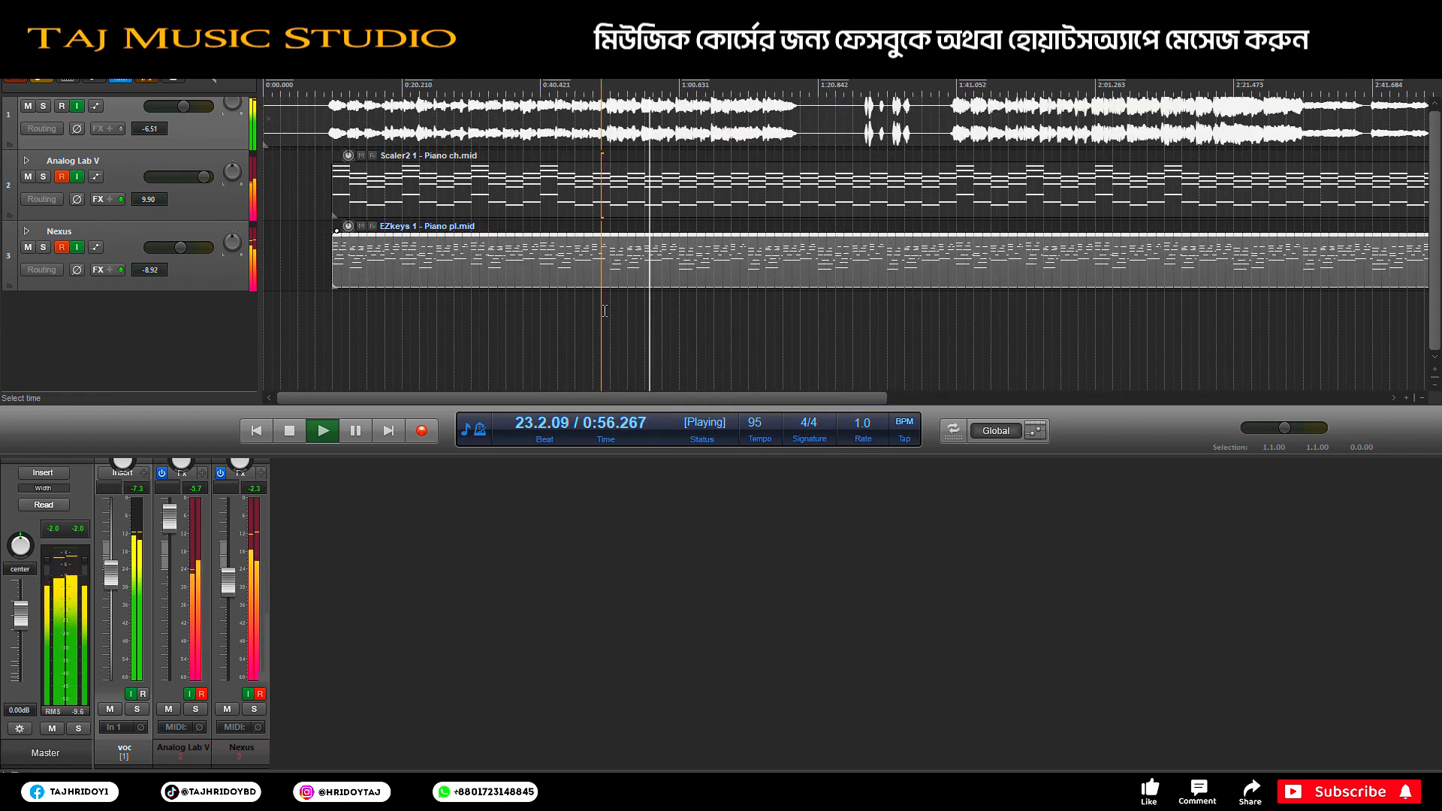
{"action": "key", "text": "space"}
{"action": "scroll", "coordinate": [597, 353], "scroll_direction": "up", "scroll_amount": 1}
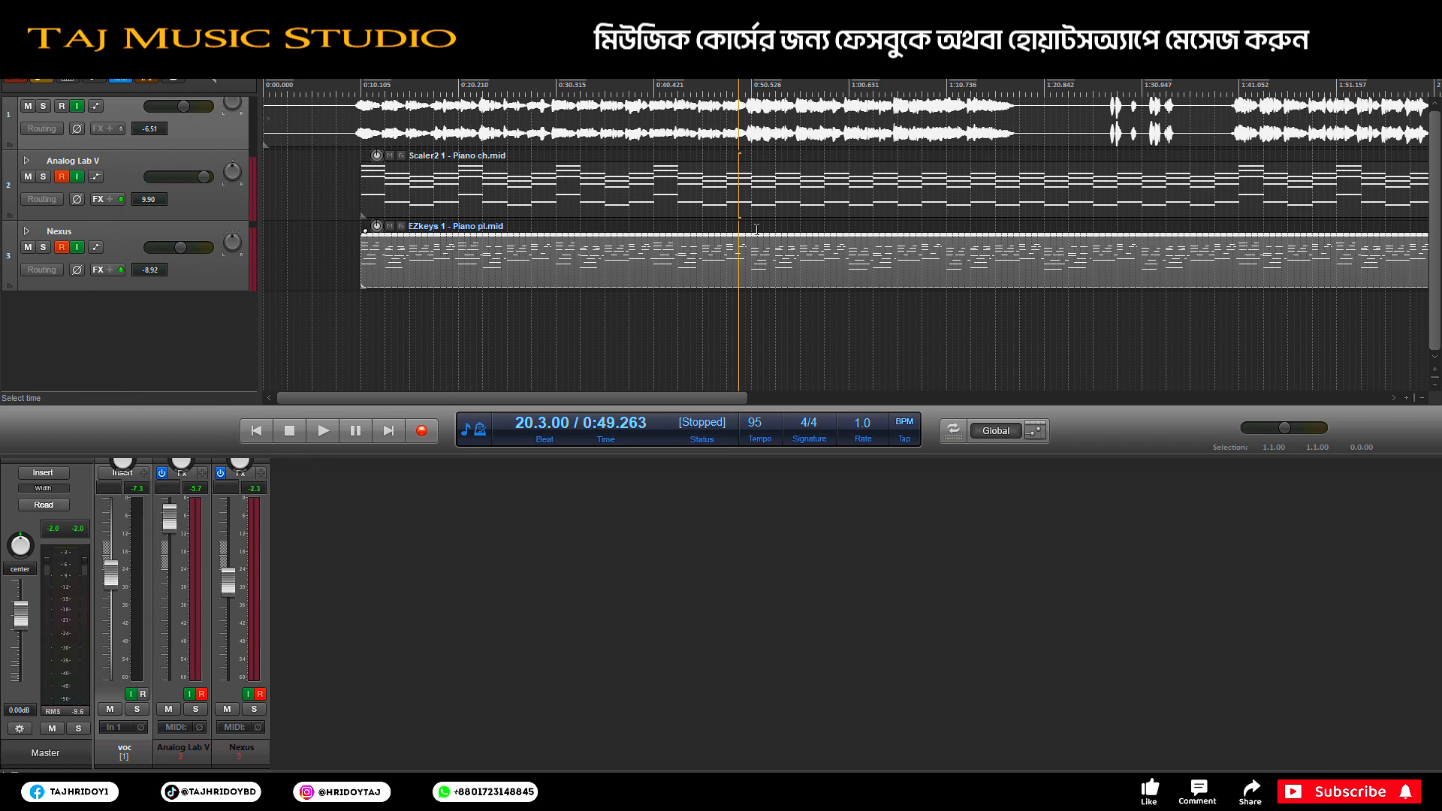
{"action": "scroll", "coordinate": [778, 254], "scroll_direction": "up", "scroll_amount": 2}
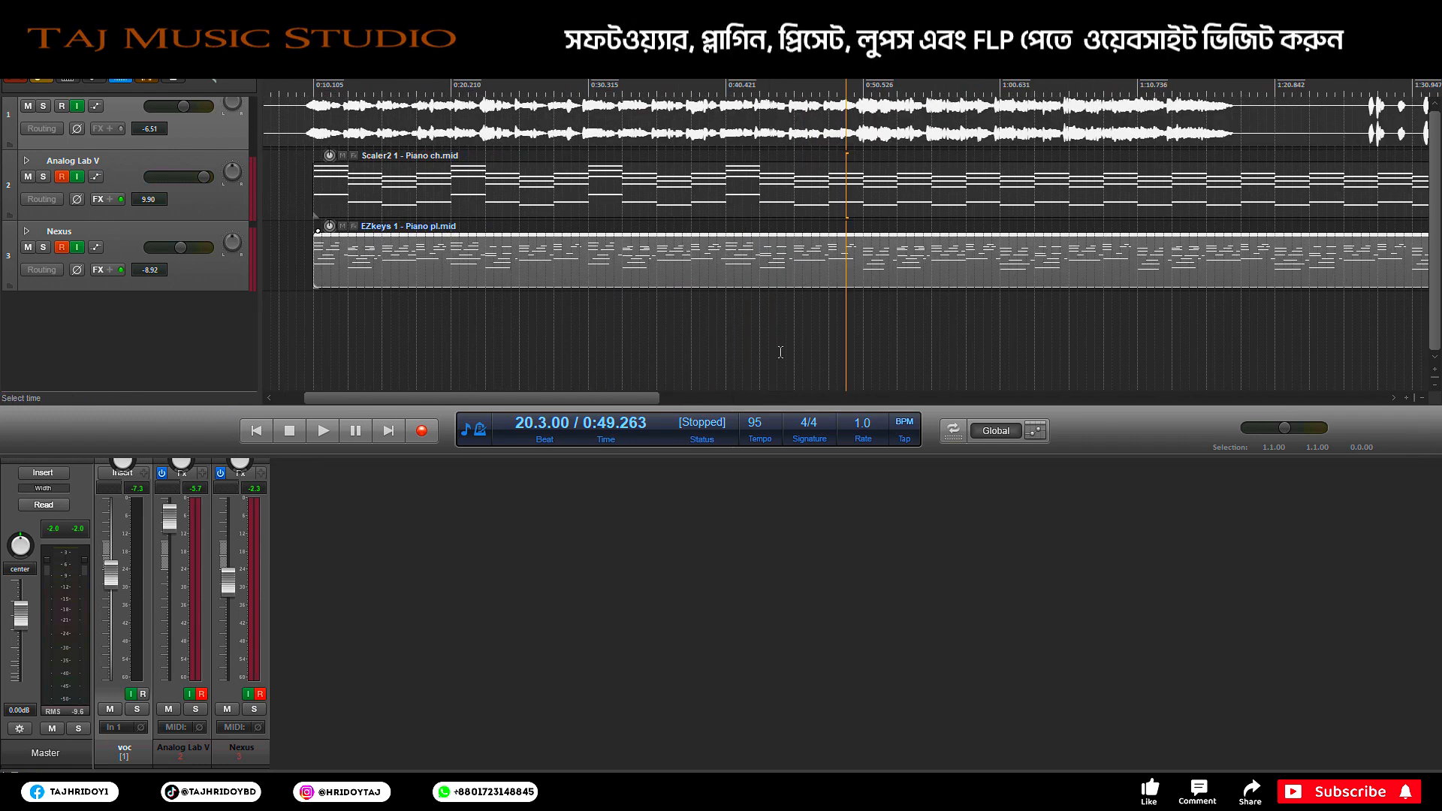
{"action": "scroll", "coordinate": [312, 84], "scroll_direction": "down", "scroll_amount": 2}
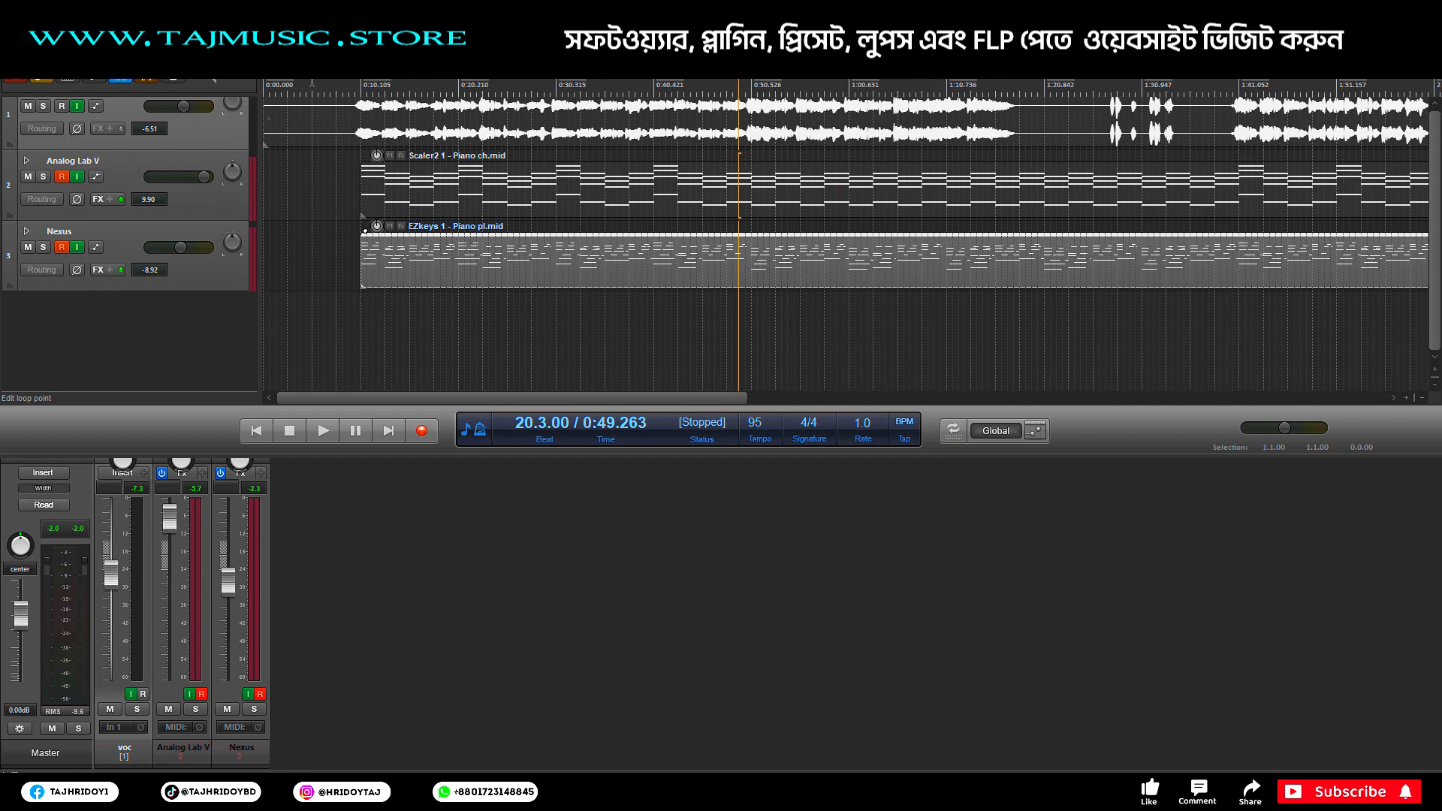
Step: Insert a new virtual instrument track with MODO BASS 2
{"action": "right_click", "coordinate": [168, 330]}
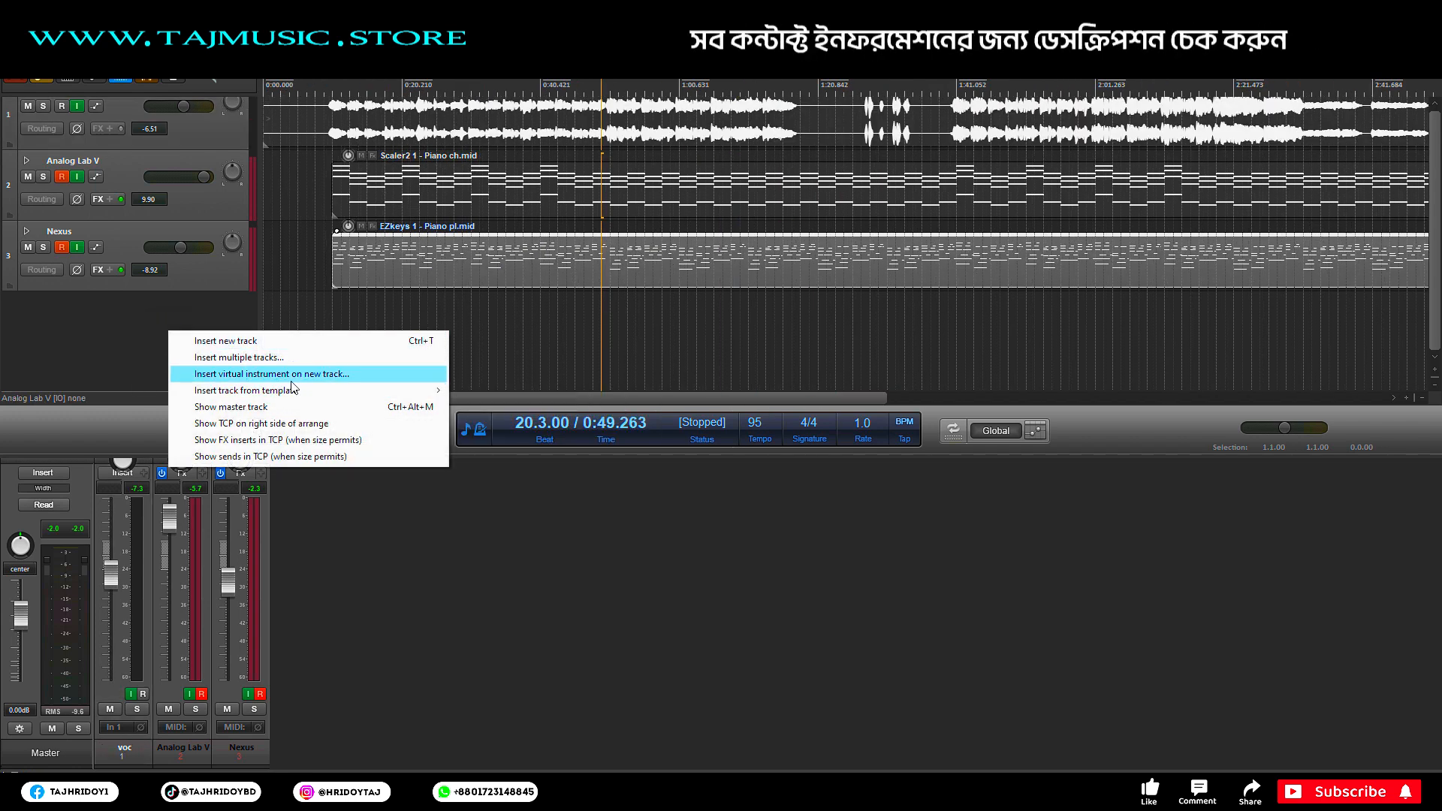
{"action": "left_click", "coordinate": [289, 374]}
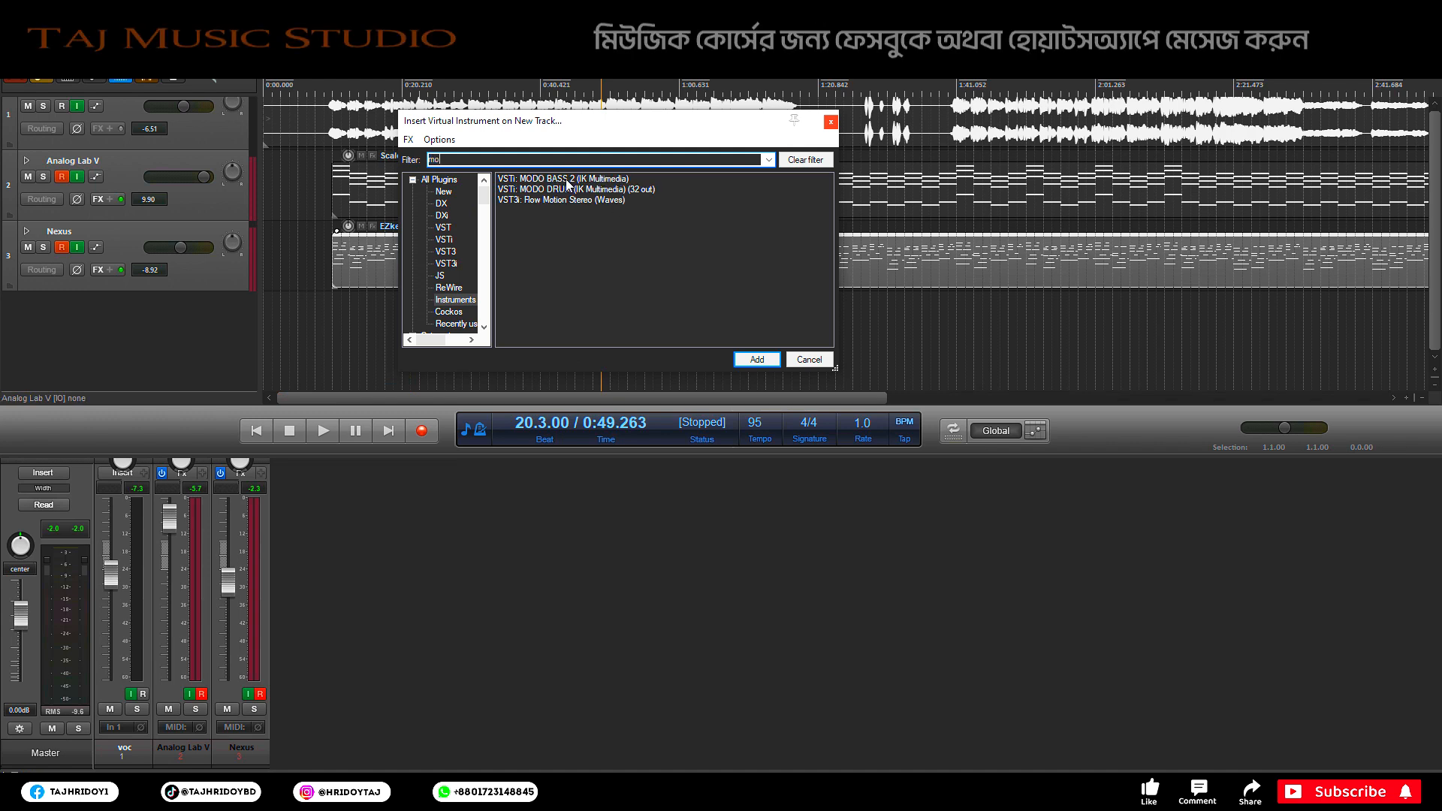
{"action": "left_click", "coordinate": [756, 359]}
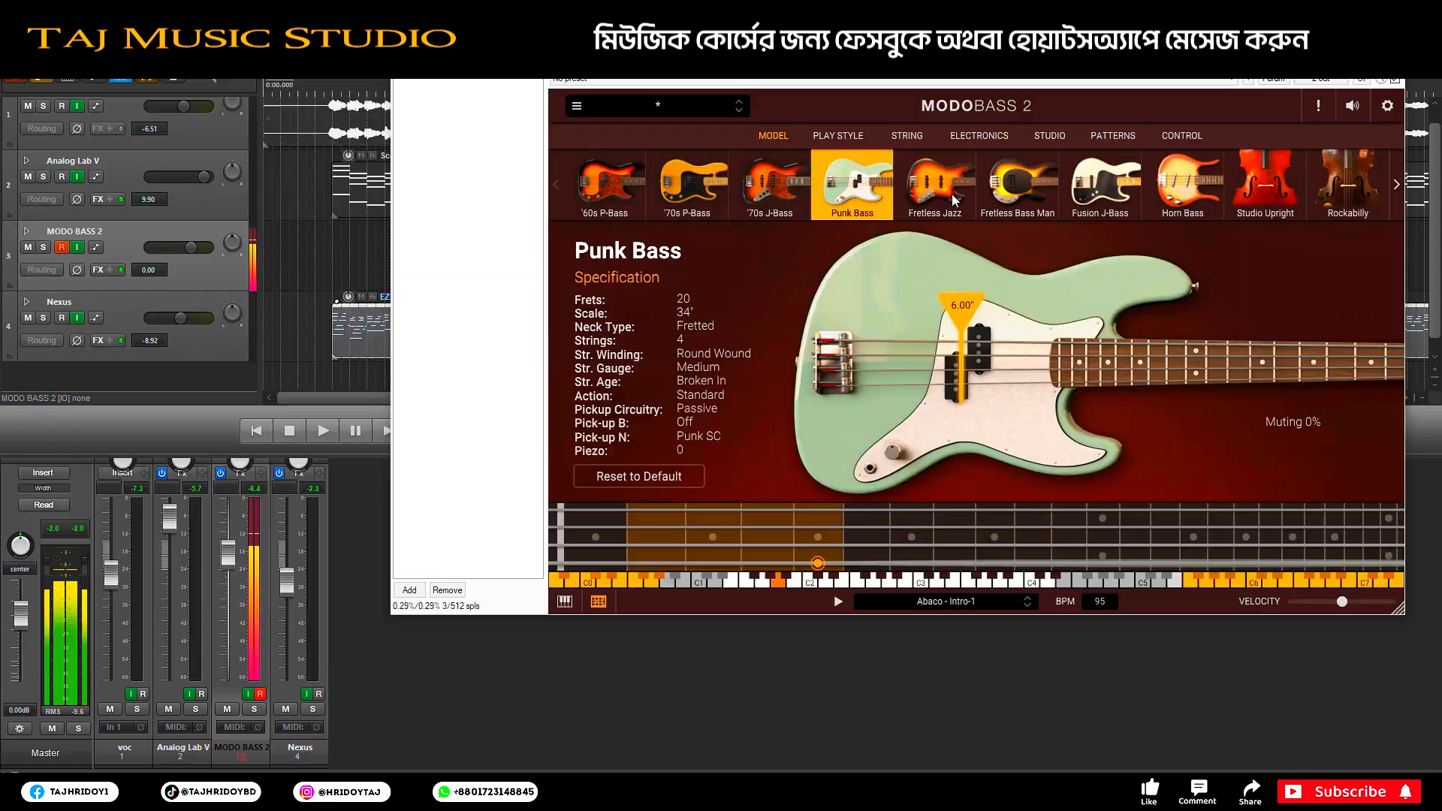
Step: Switch MODO BASS 2 to the Fretless Jazz model and close its window
{"action": "left_click", "coordinate": [954, 198]}
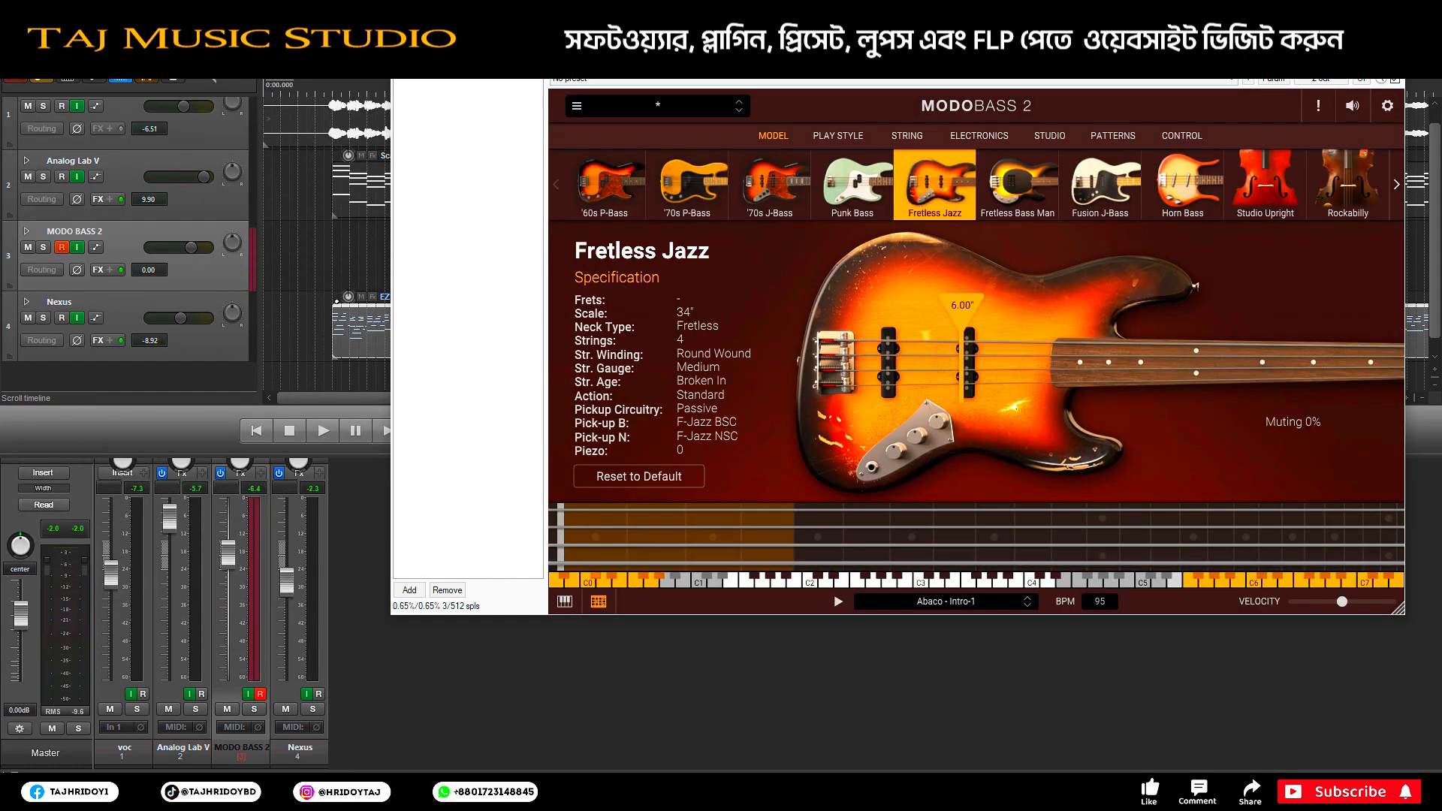
{"action": "left_click", "coordinate": [1387, 45]}
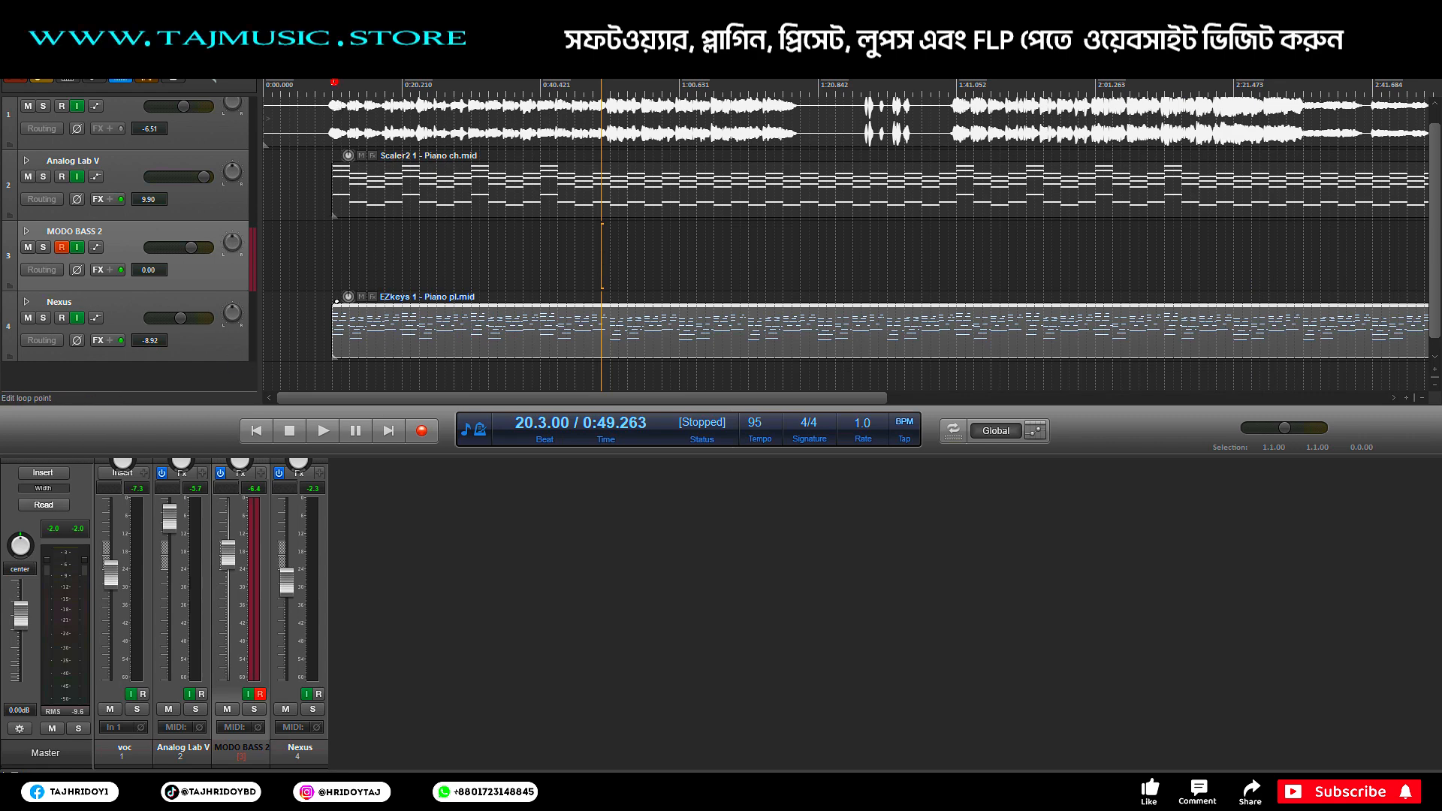
Step: Set the edit position to bar 5, where the bass clip starts, and solo MODO BASS 2
{"action": "left_click", "coordinate": [334, 82]}
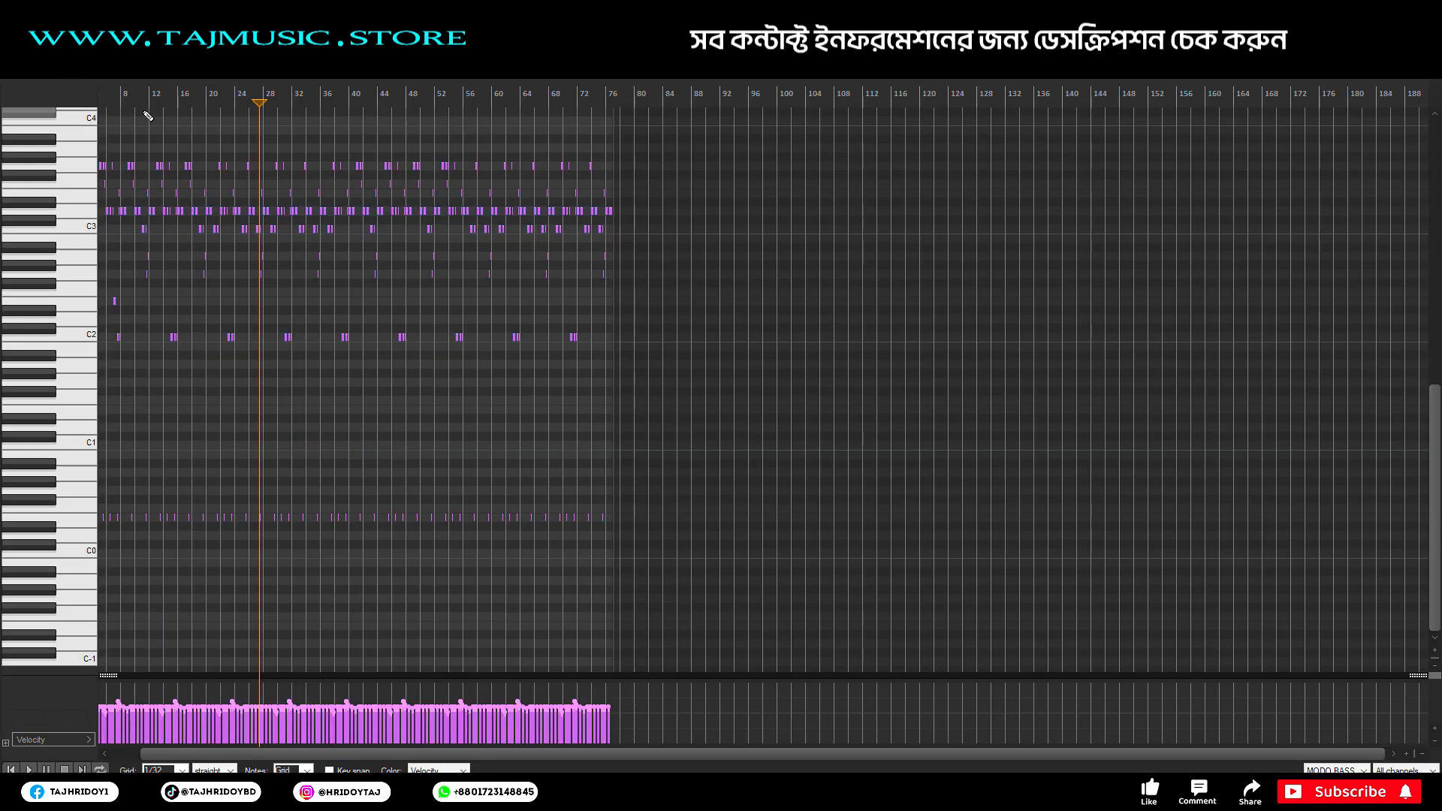
{"action": "scroll", "coordinate": [135, 97], "scroll_direction": "up", "scroll_amount": 5}
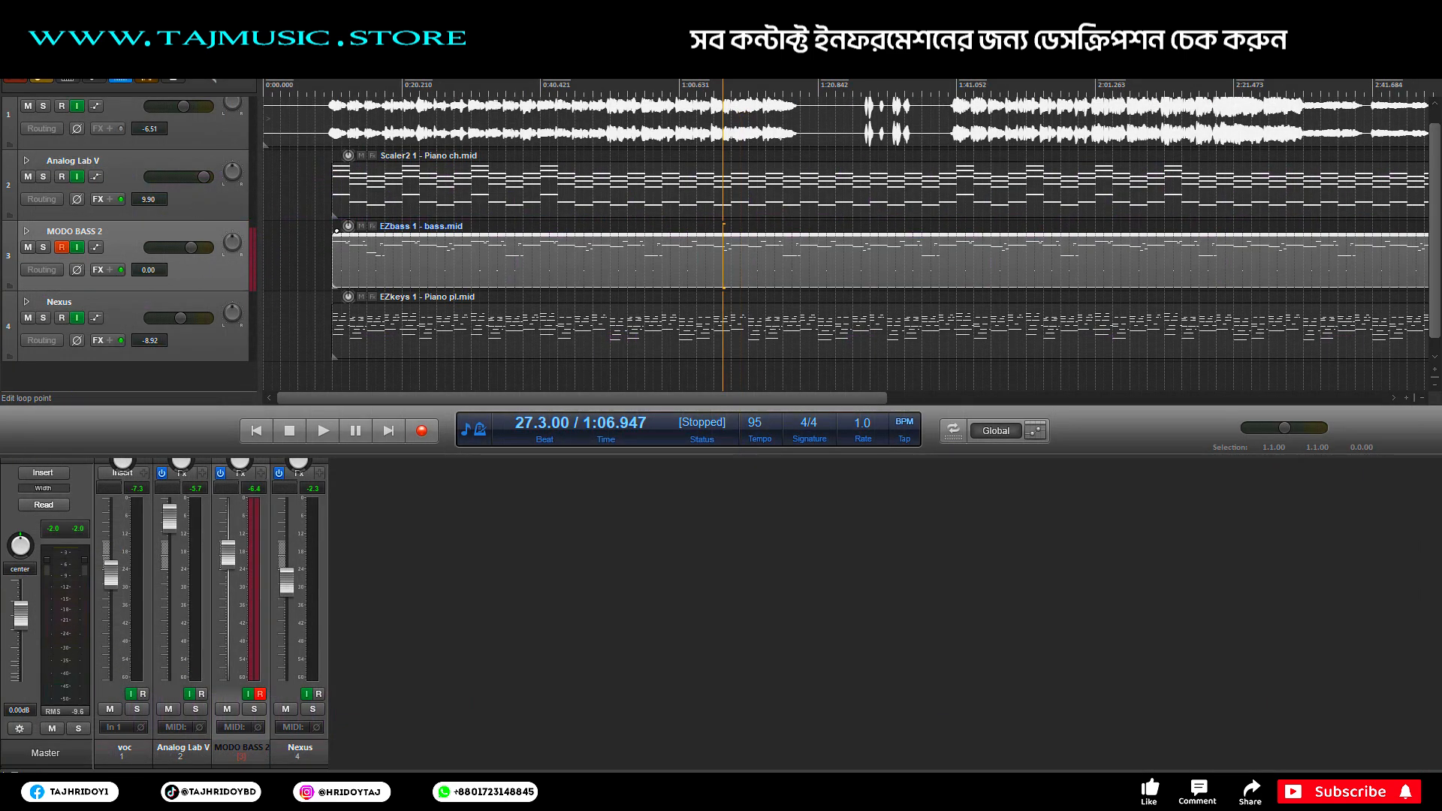
{"action": "left_click", "coordinate": [324, 92]}
{"action": "left_click", "coordinate": [333, 93]}
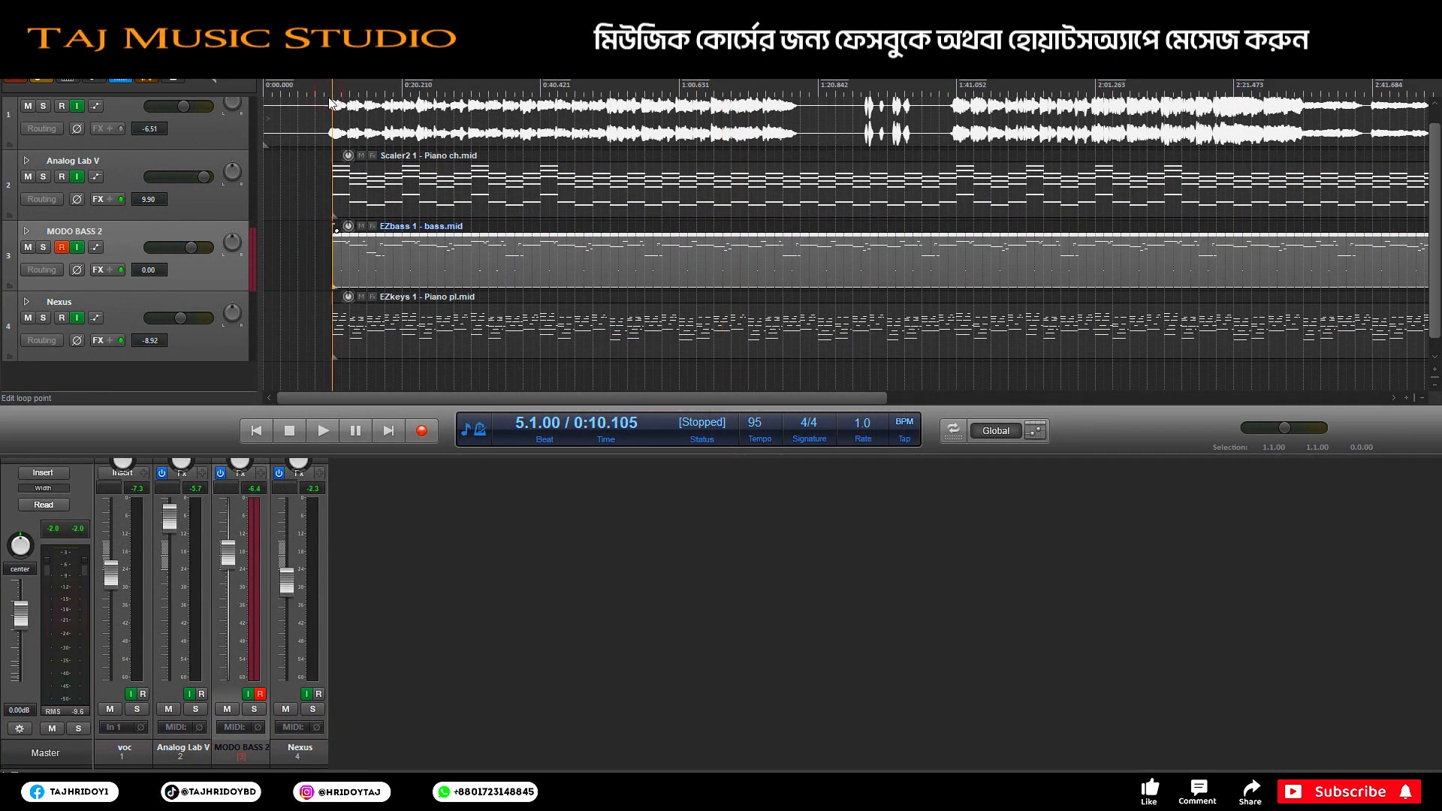
{"action": "left_click", "coordinate": [44, 248]}
Step: Play, disarm and unsolo MODO BASS 2, and lower its volume to -4.47 dB
{"action": "key", "text": "space"}
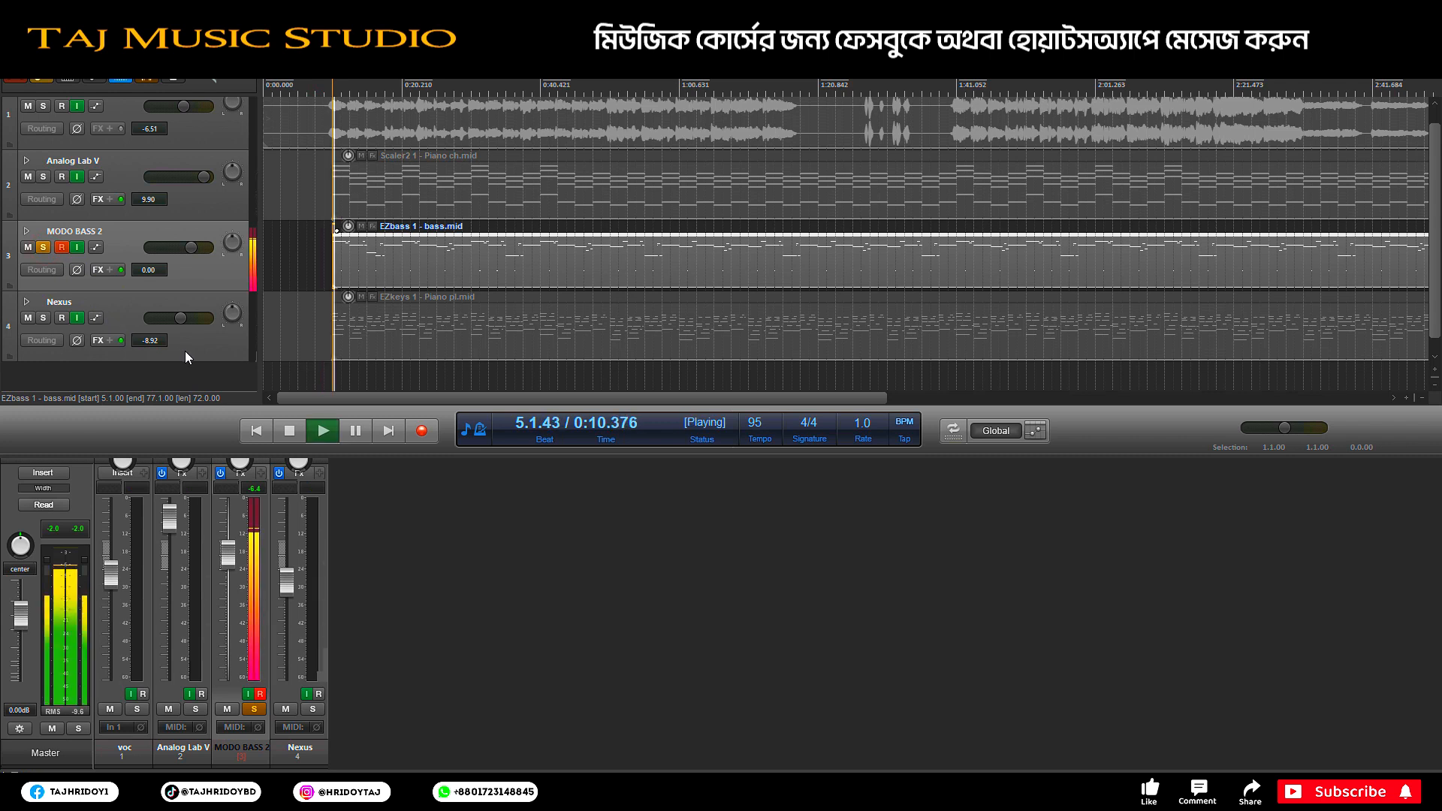
{"action": "left_click", "coordinate": [60, 247]}
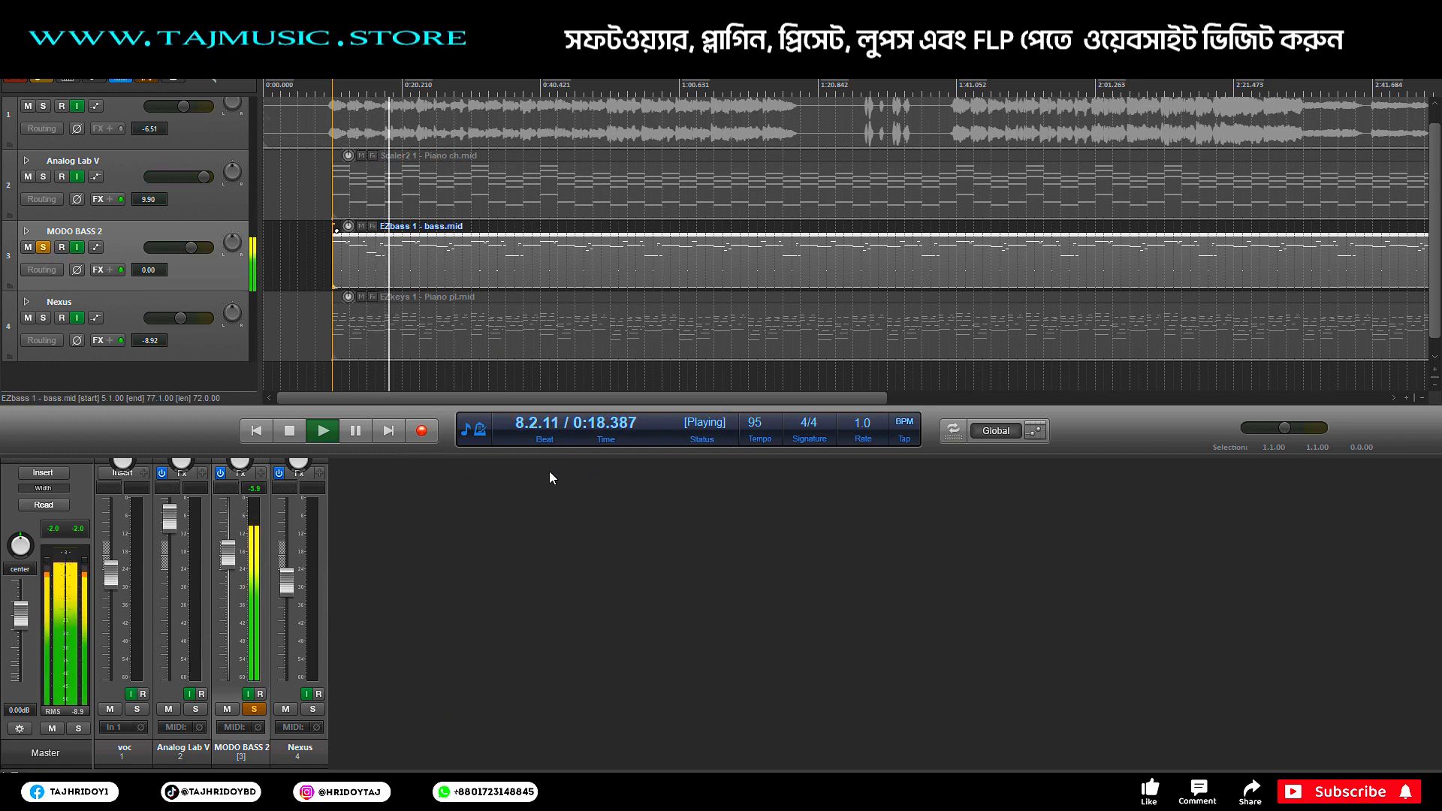
{"action": "left_click", "coordinate": [43, 248]}
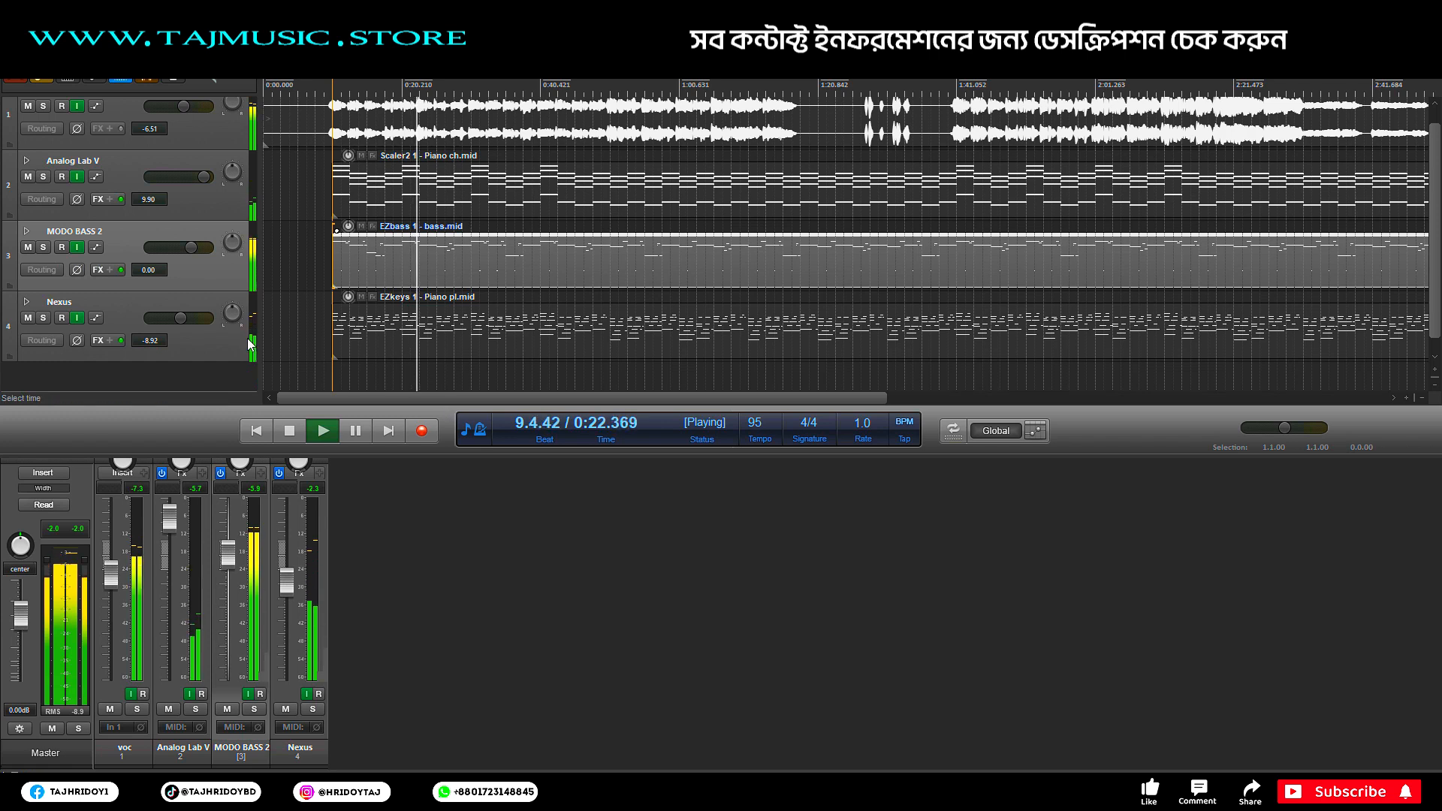
{"action": "left_click_drag", "start_coordinate": [191, 248], "coordinate": [186, 247]}
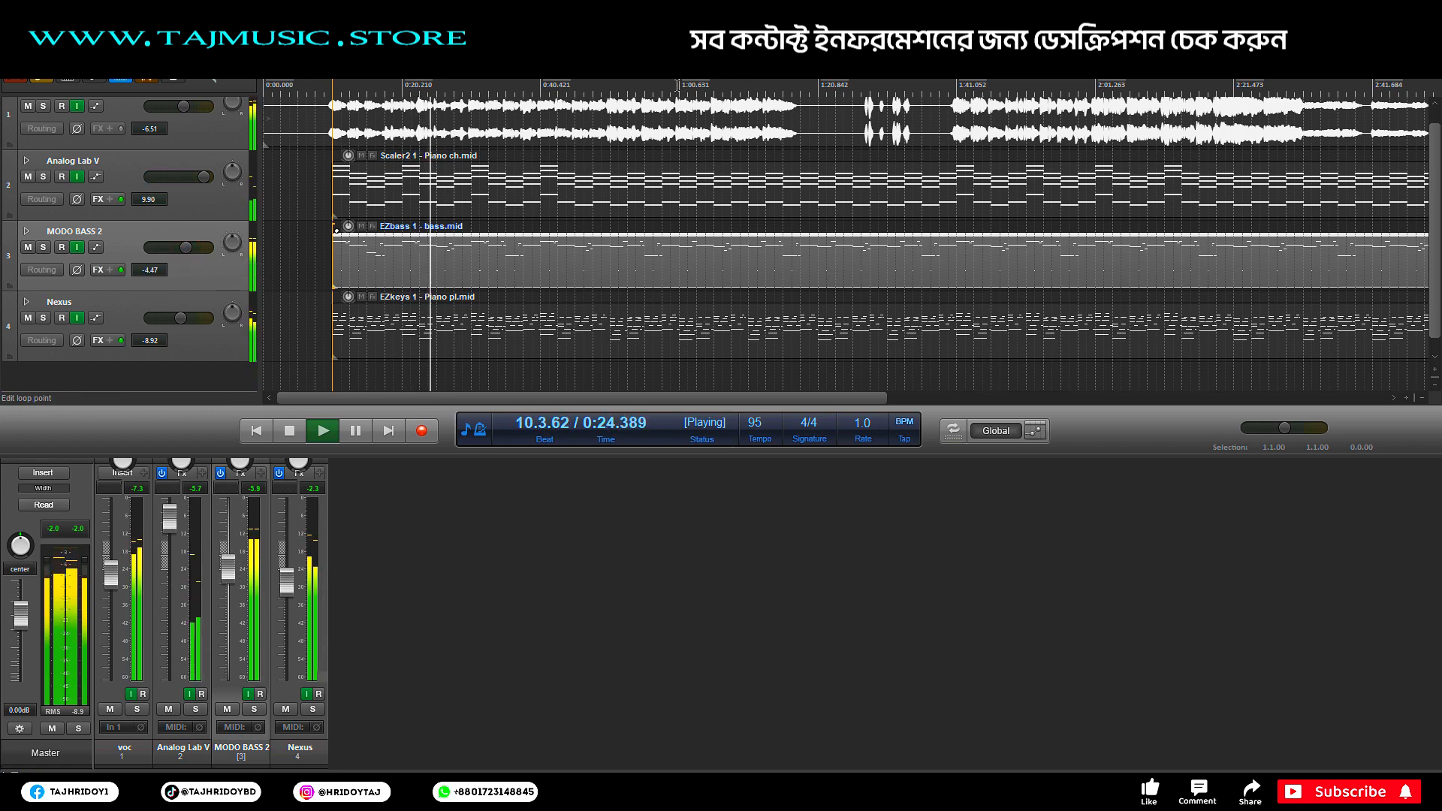
Step: Audition from bar 41 and 0:49, lower voc to -9.36 dB, then stop
{"action": "key", "text": "space"}
{"action": "left_click", "coordinate": [958, 87]}
{"action": "key", "text": "space"}
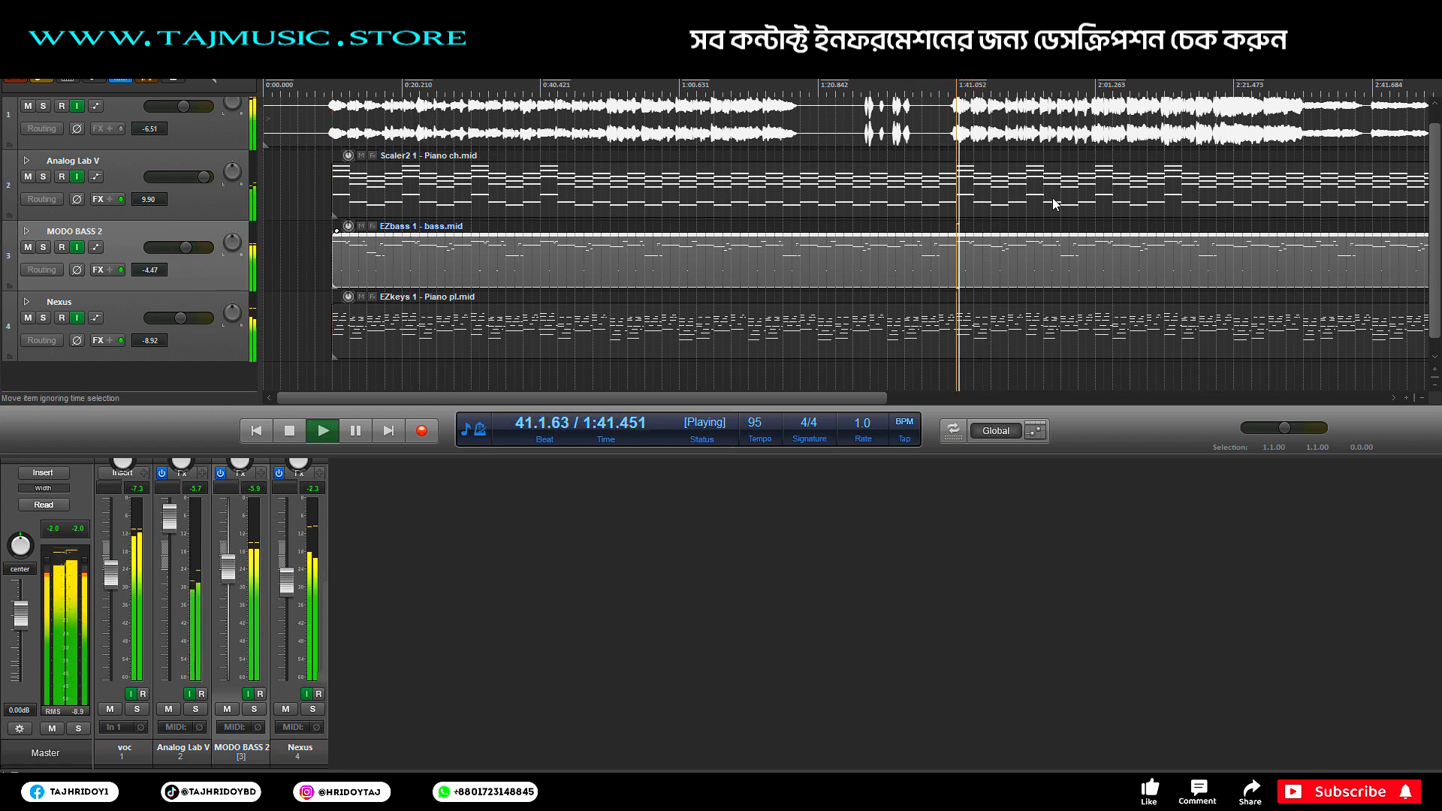
{"action": "key", "text": "space"}
{"action": "left_click", "coordinate": [601, 85]}
{"action": "key", "text": "space"}
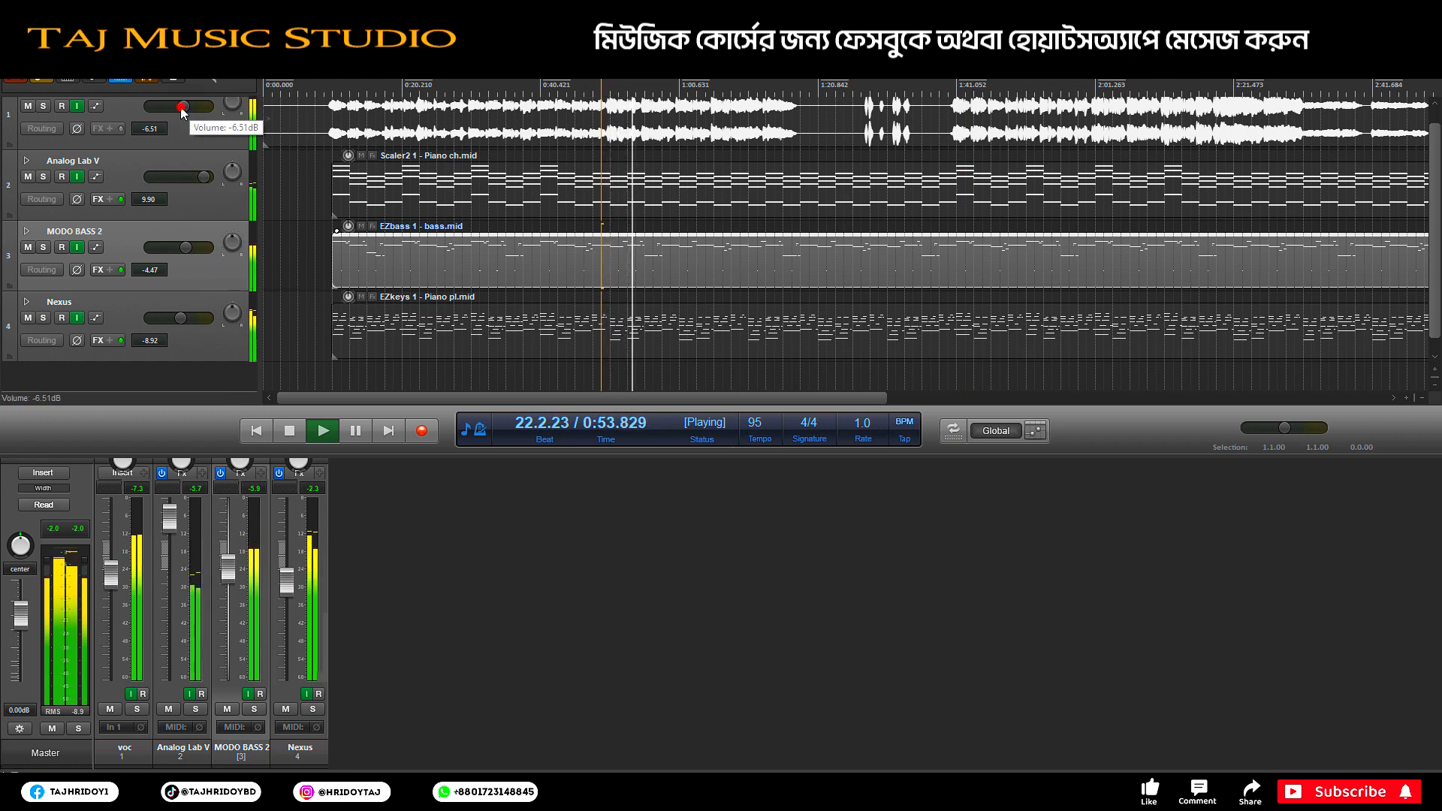
{"action": "left_click_drag", "start_coordinate": [182, 109], "coordinate": [180, 109]}
{"action": "key", "text": "space"}
{"action": "left_click", "coordinate": [486, 366]}
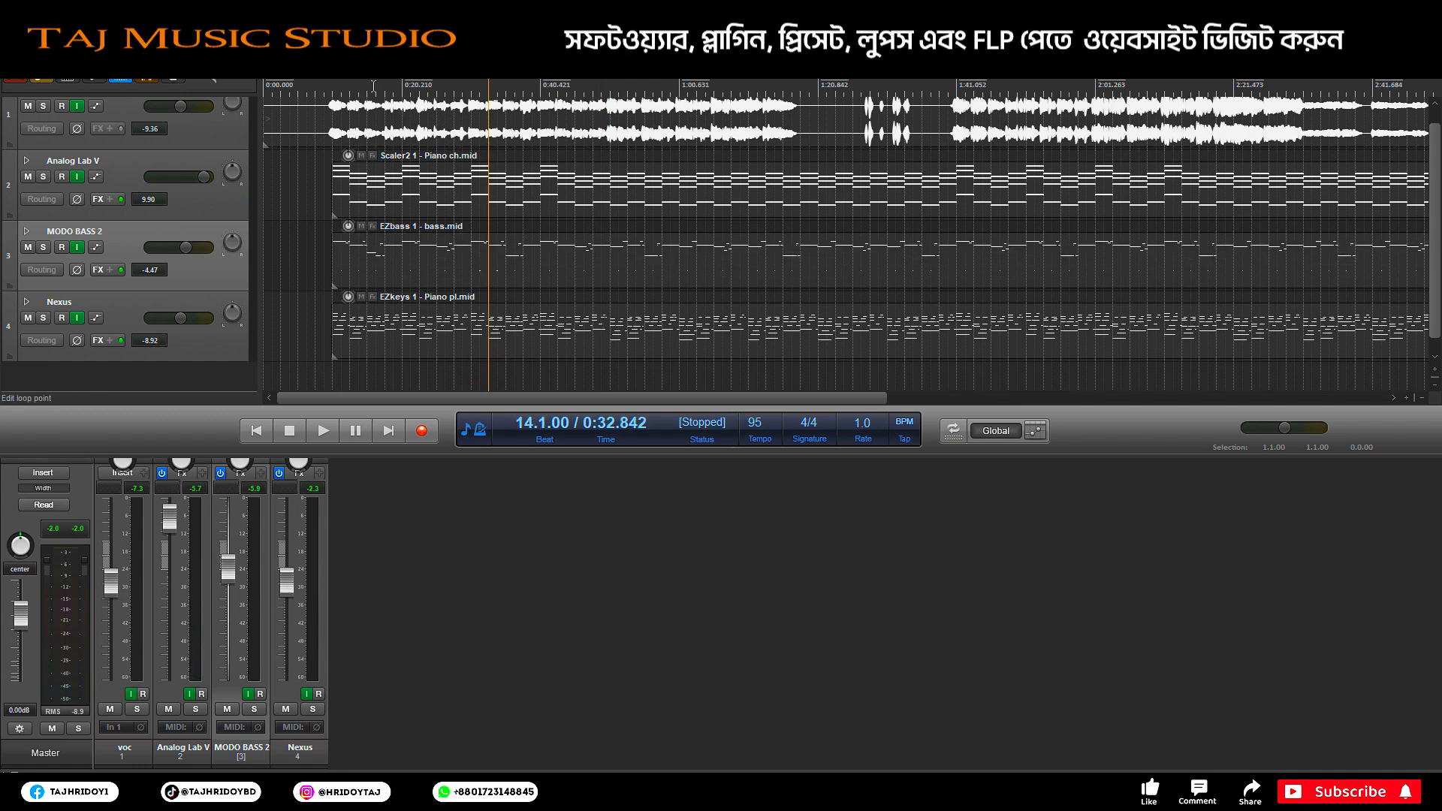
Step: Resize the four track rows to fit the view and return the playhead to bar 5 (0:10.105)
{"action": "scroll", "coordinate": [374, 89], "scroll_direction": "down", "scroll_amount": 2}
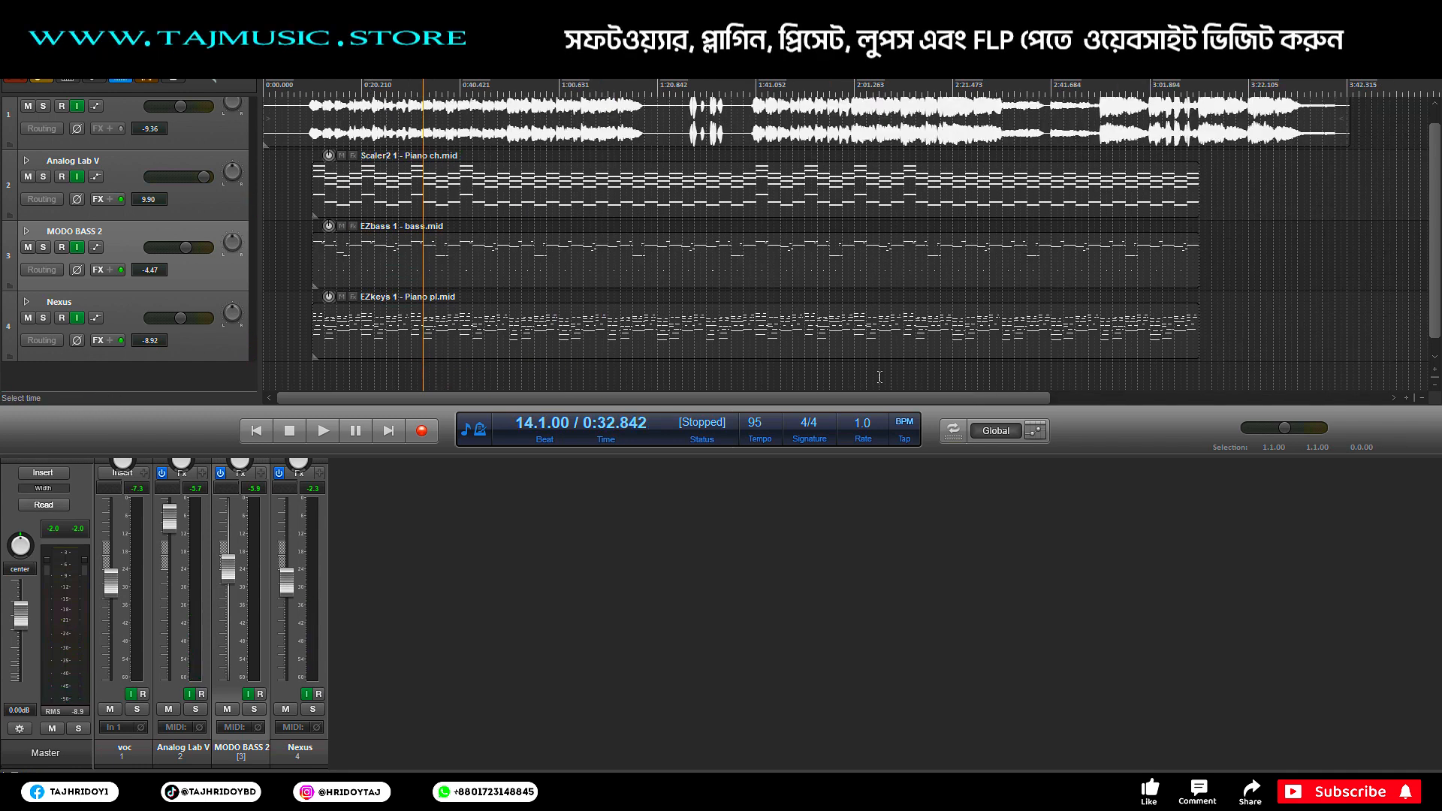
{"action": "left_click", "coordinate": [1434, 390]}
{"action": "left_click", "coordinate": [1434, 389]}
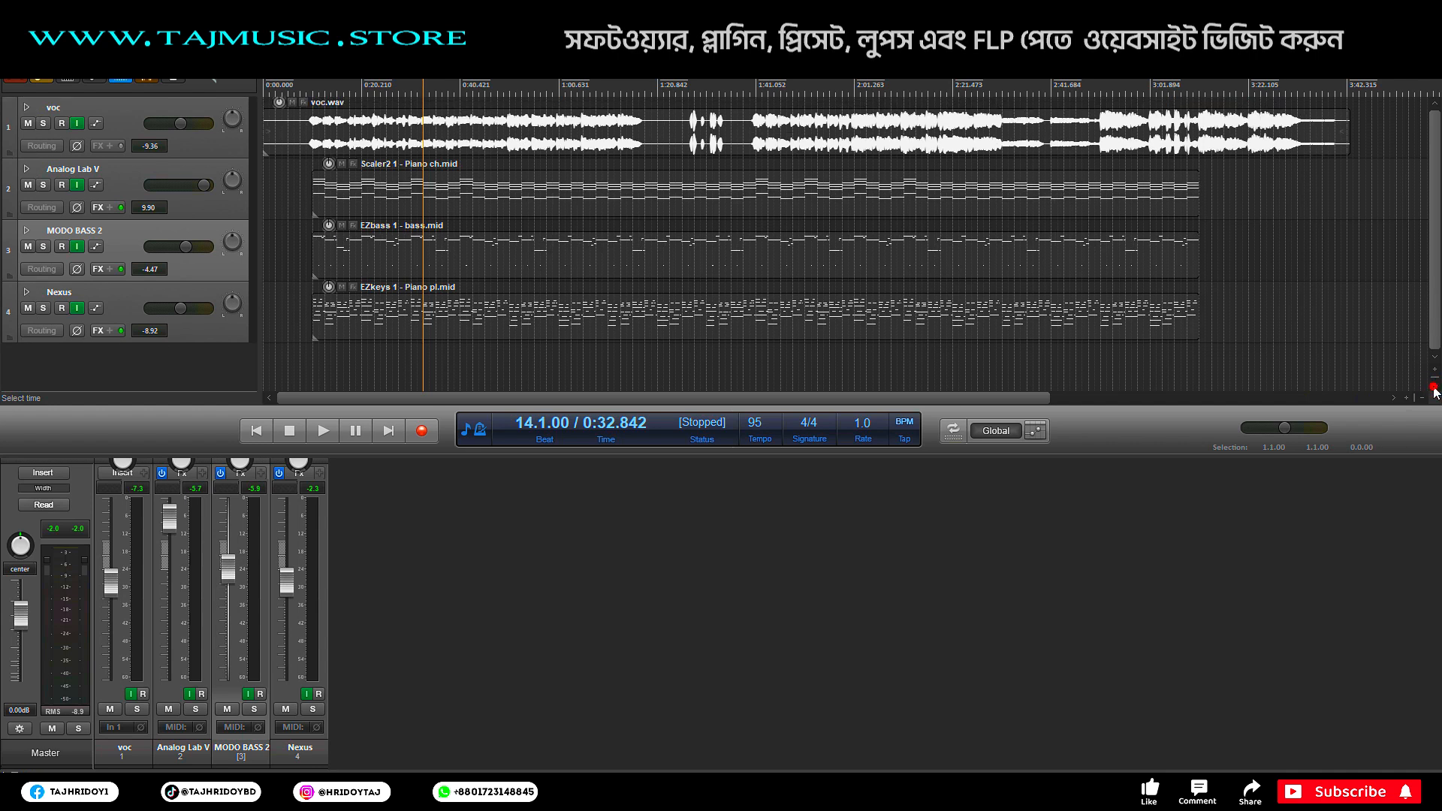
{"action": "left_click", "coordinate": [1434, 390]}
{"action": "left_click", "coordinate": [1434, 390]}
{"action": "left_click", "coordinate": [1434, 369]}
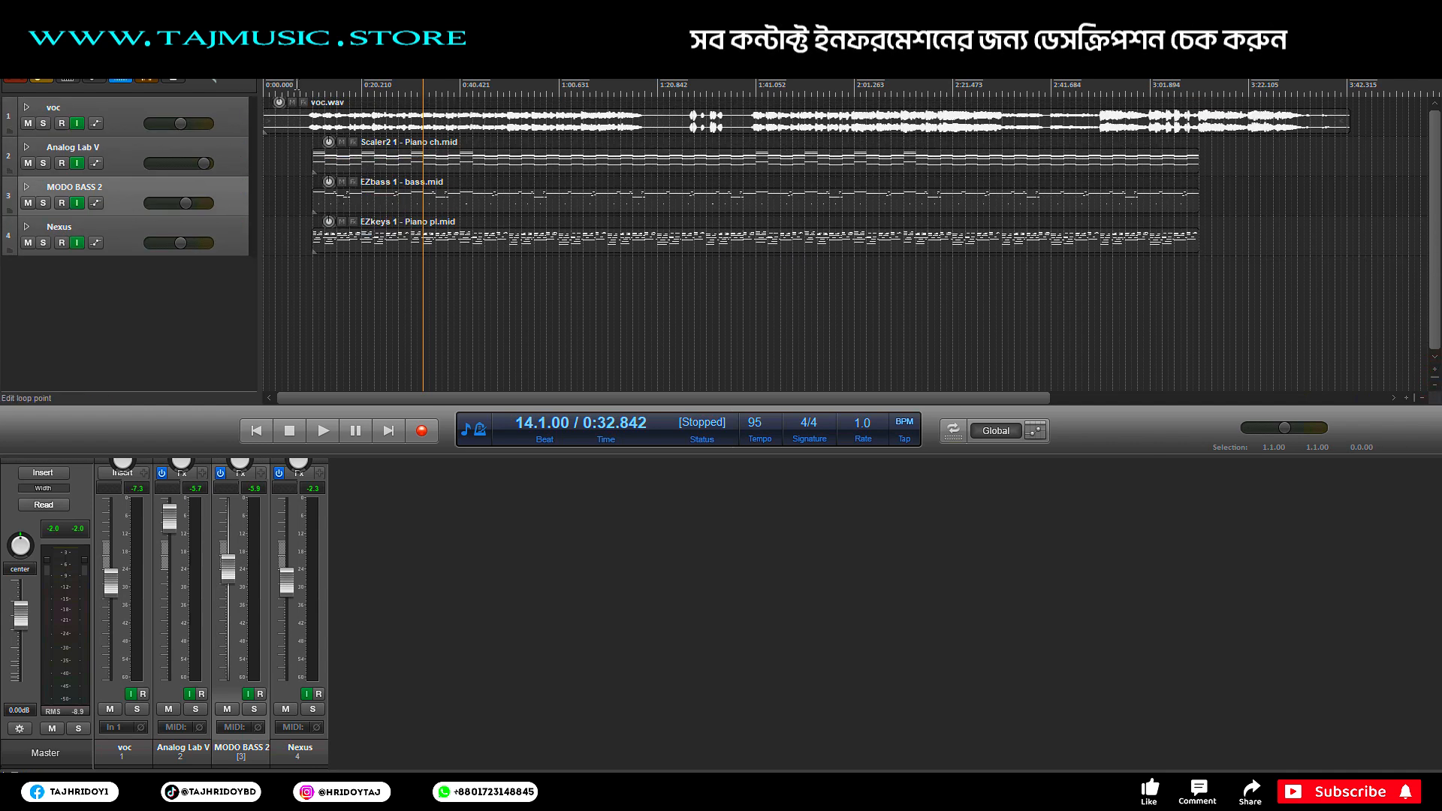
{"action": "scroll", "coordinate": [296, 85], "scroll_direction": "up", "scroll_amount": 1}
{"action": "scroll", "coordinate": [296, 85], "scroll_direction": "down", "scroll_amount": 1}
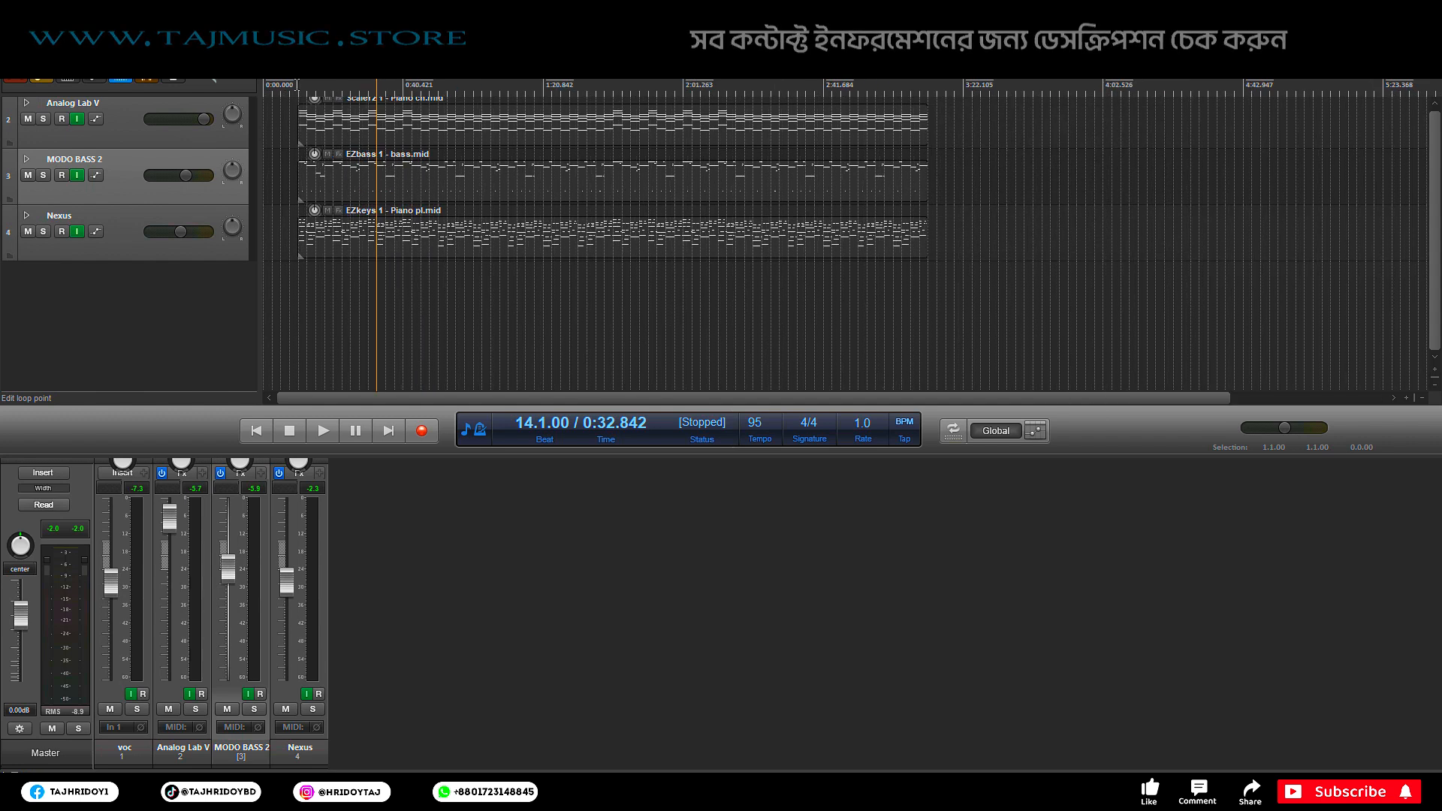
{"action": "scroll", "coordinate": [284, 155], "scroll_direction": "up", "scroll_amount": 3}
{"action": "scroll", "coordinate": [335, 229], "scroll_direction": "up", "scroll_amount": 1}
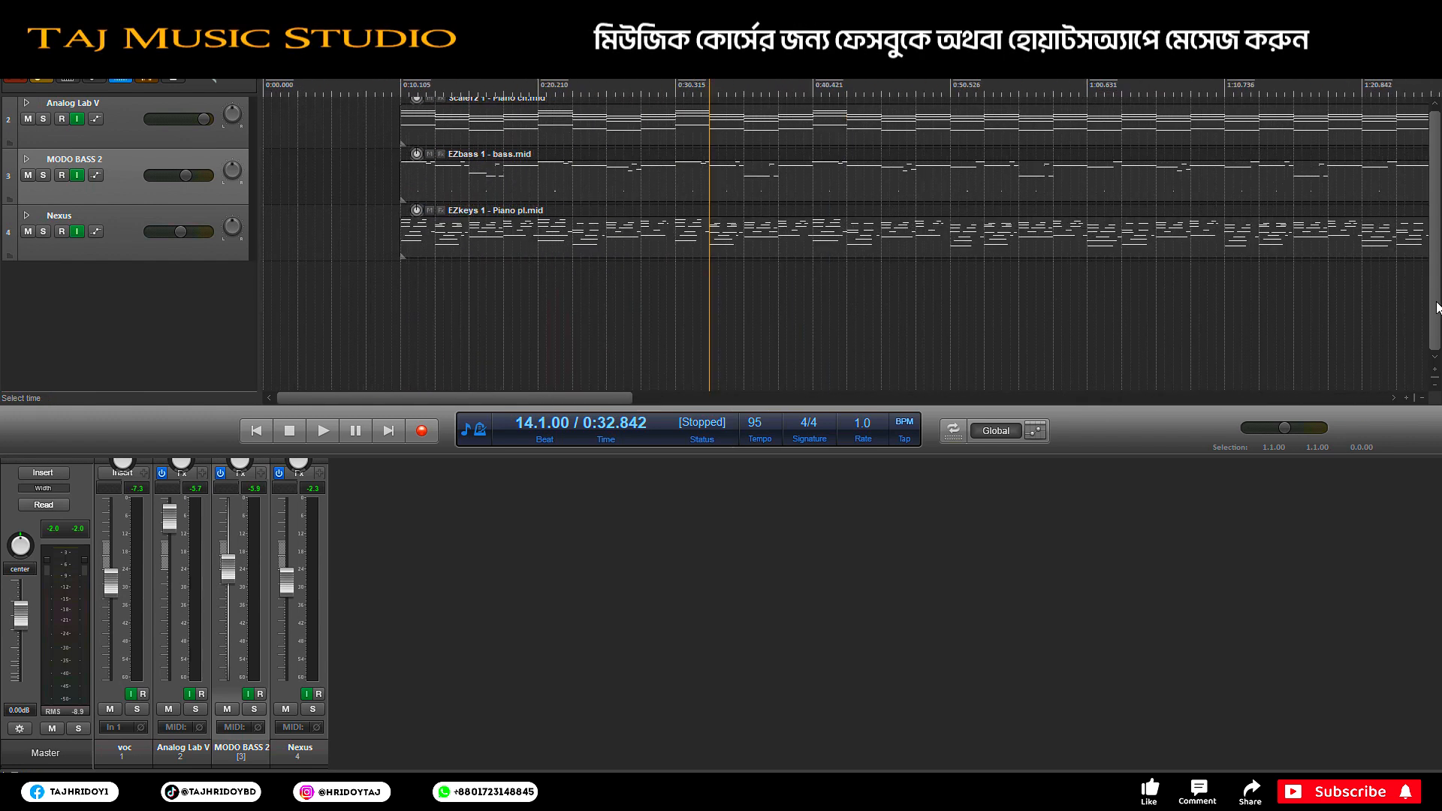
{"action": "left_click_drag", "start_coordinate": [1435, 306], "coordinate": [1431, 301]}
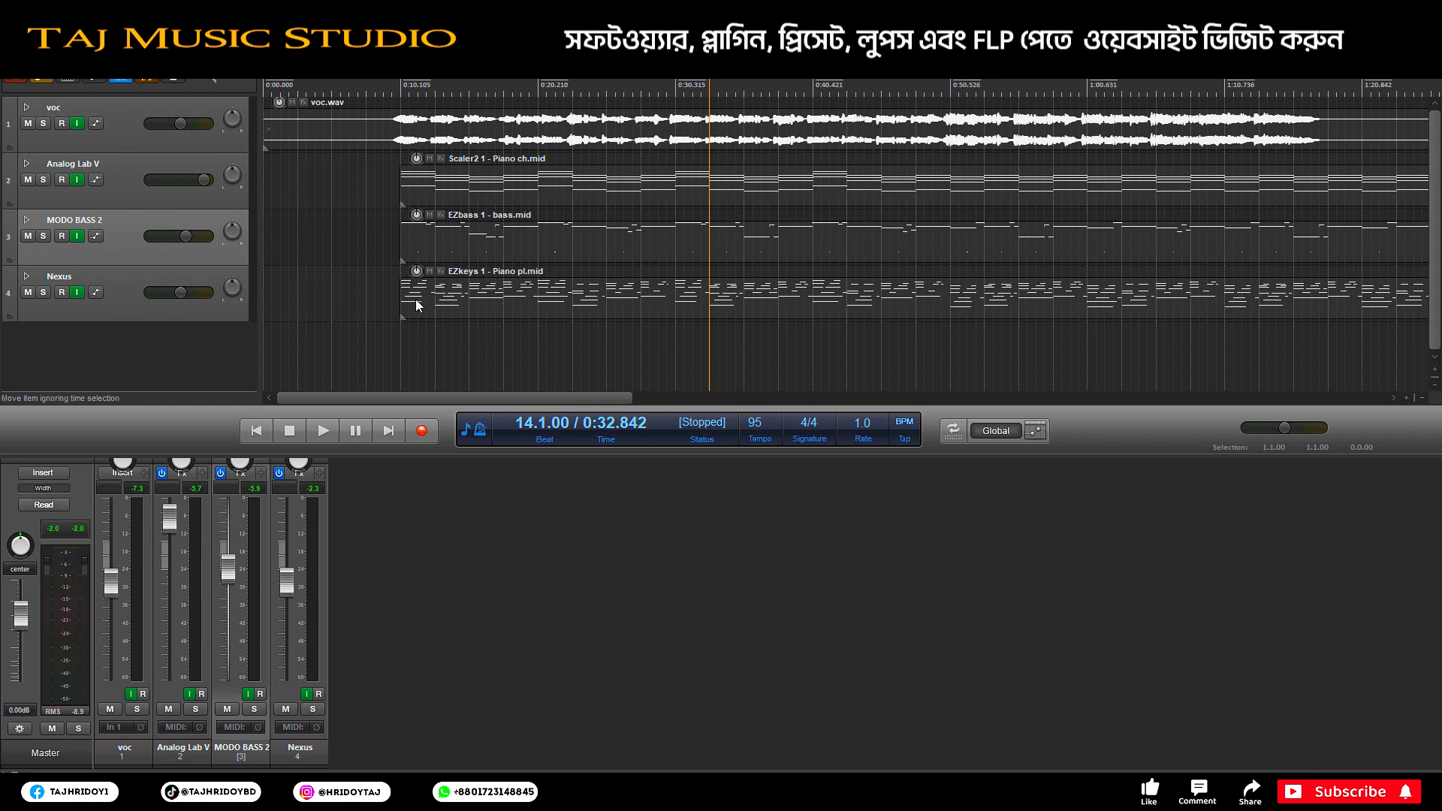
{"action": "left_click", "coordinate": [398, 86]}
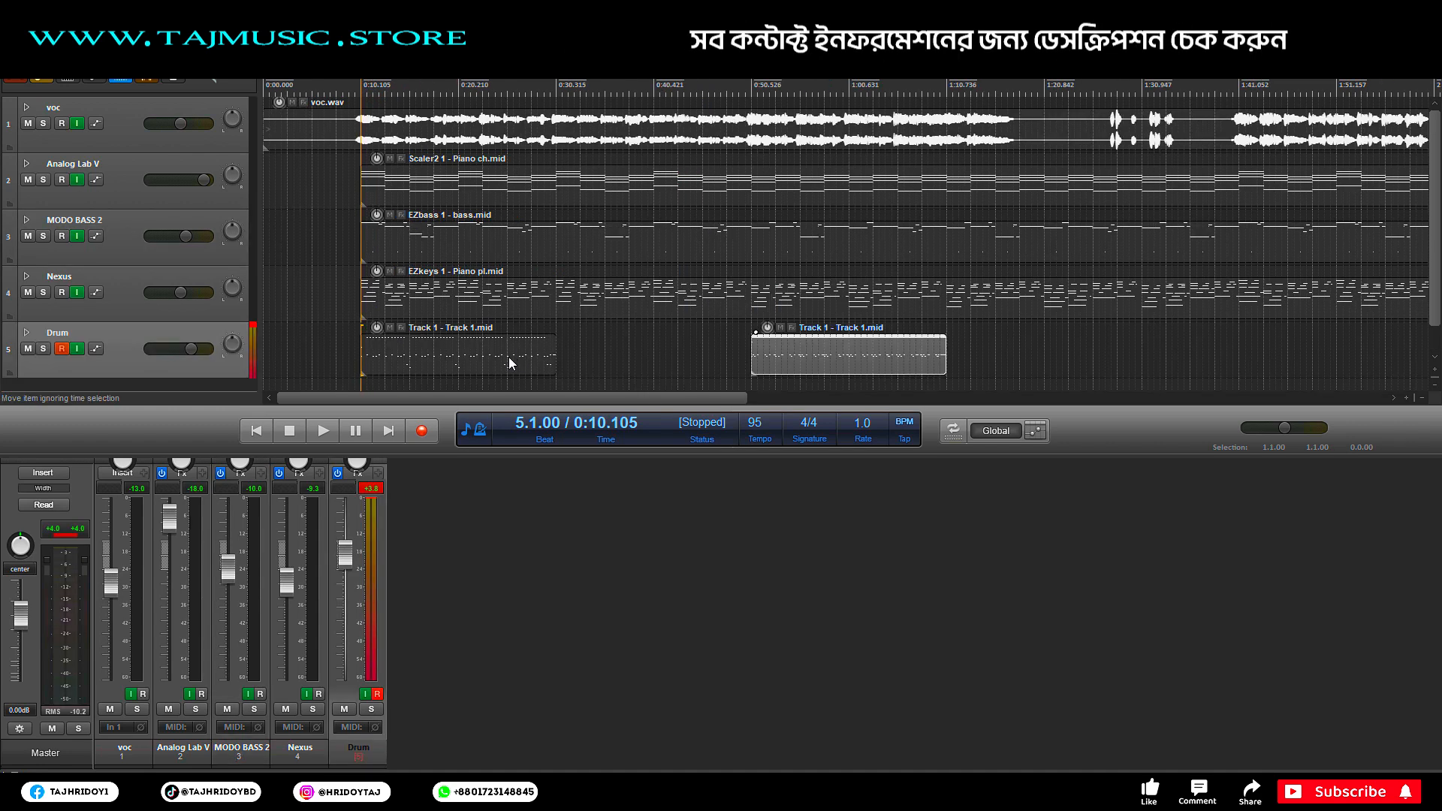
Step: Inspect the first Track 1 - Track 1.mid drum item's notes, then close the editor
{"action": "double_click", "coordinate": [509, 363]}
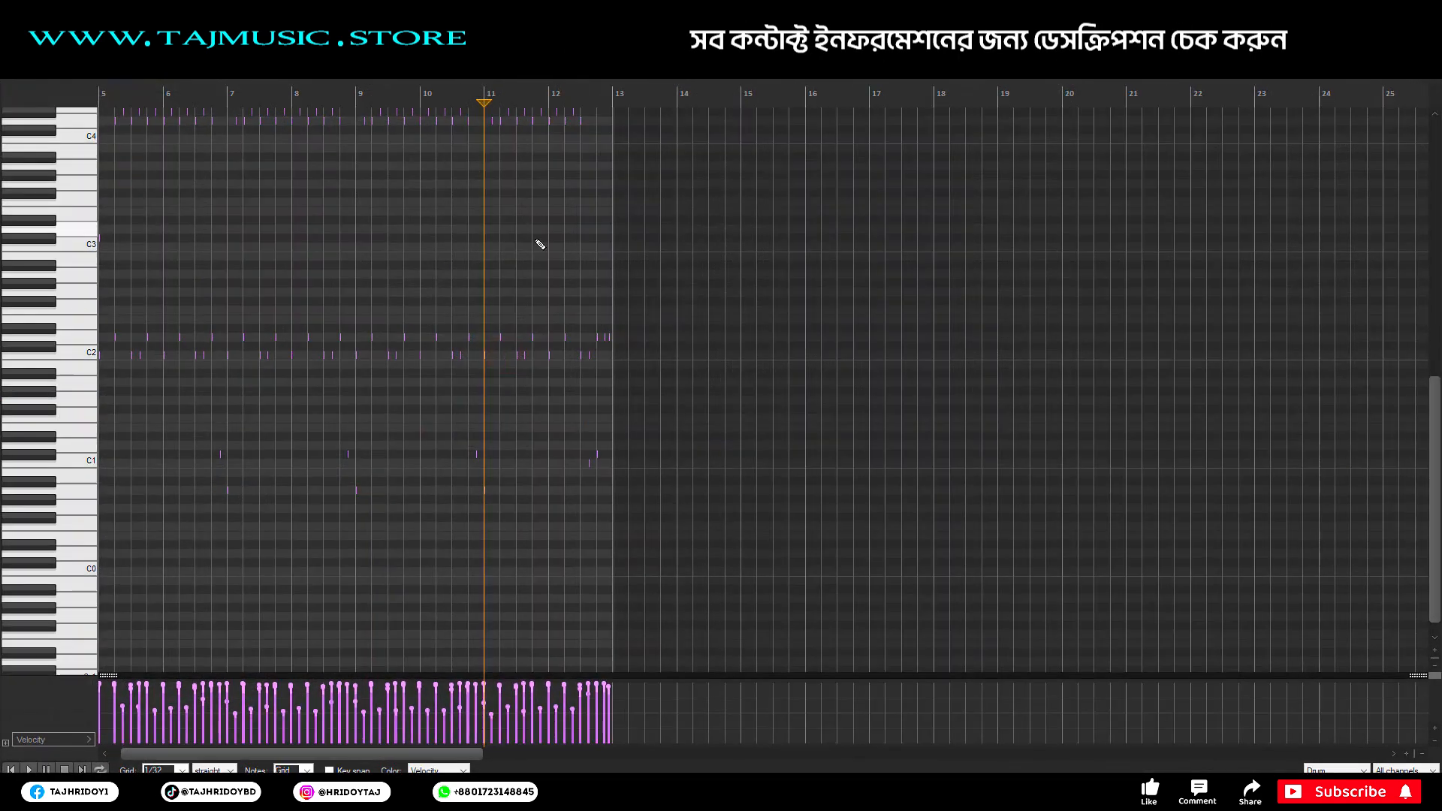
{"action": "scroll", "coordinate": [118, 96], "scroll_direction": "up", "scroll_amount": 3}
{"action": "scroll", "coordinate": [141, 100], "scroll_direction": "down", "scroll_amount": 6}
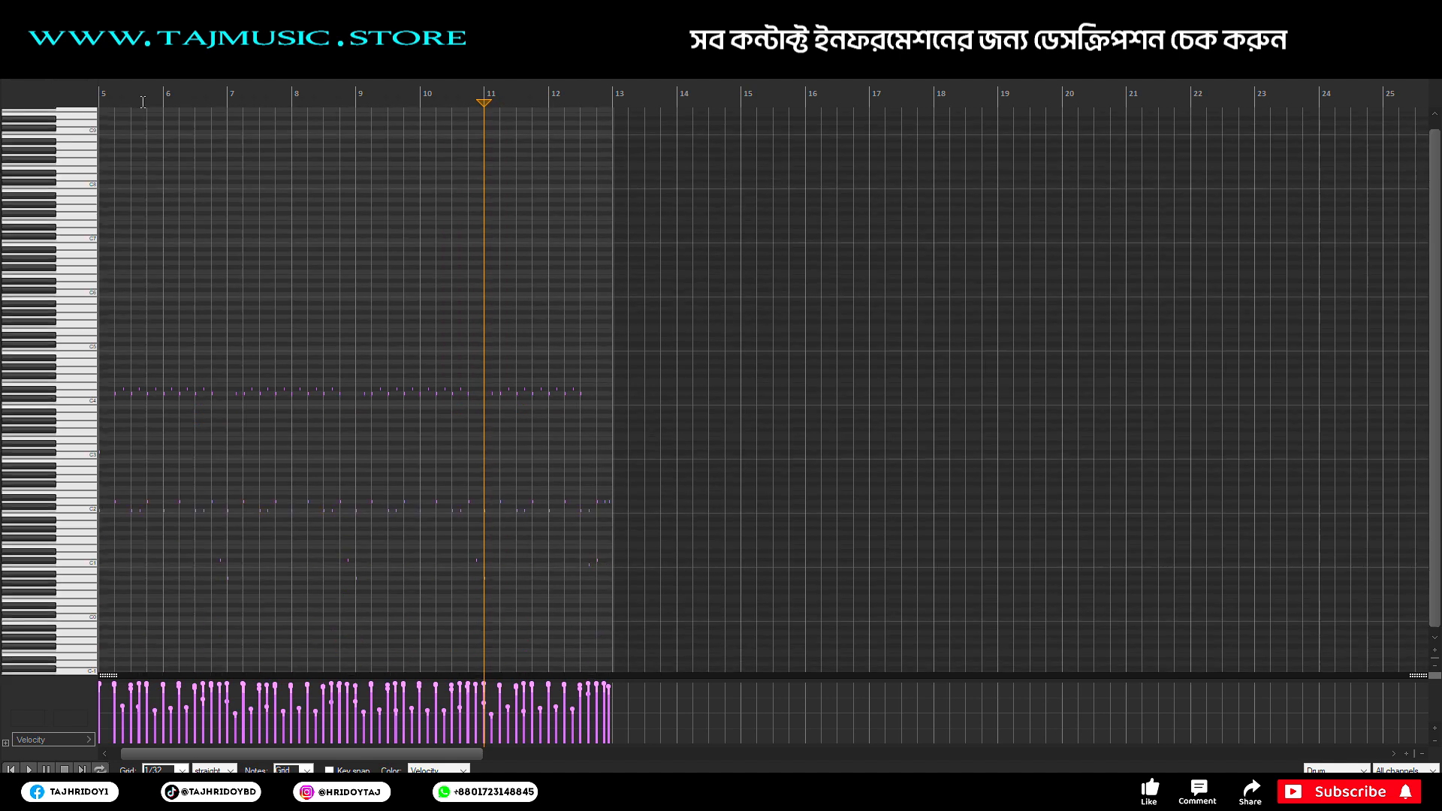
{"action": "scroll", "coordinate": [142, 103], "scroll_direction": "up", "scroll_amount": 2}
{"action": "scroll", "coordinate": [143, 102], "scroll_direction": "up", "scroll_amount": 1}
{"action": "scroll", "coordinate": [143, 102], "scroll_direction": "up", "scroll_amount": 5}
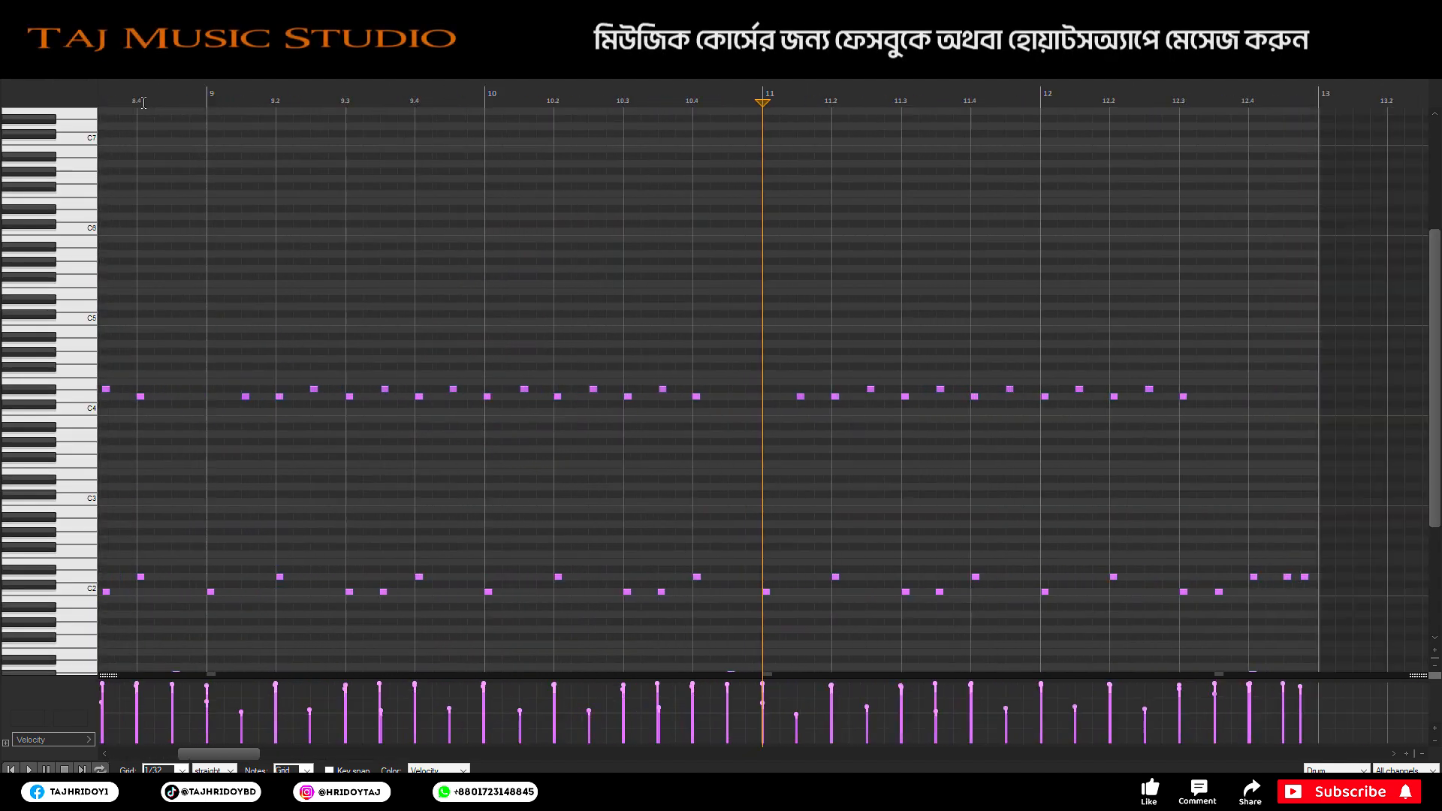
{"action": "scroll", "coordinate": [143, 102], "scroll_direction": "down", "scroll_amount": 1}
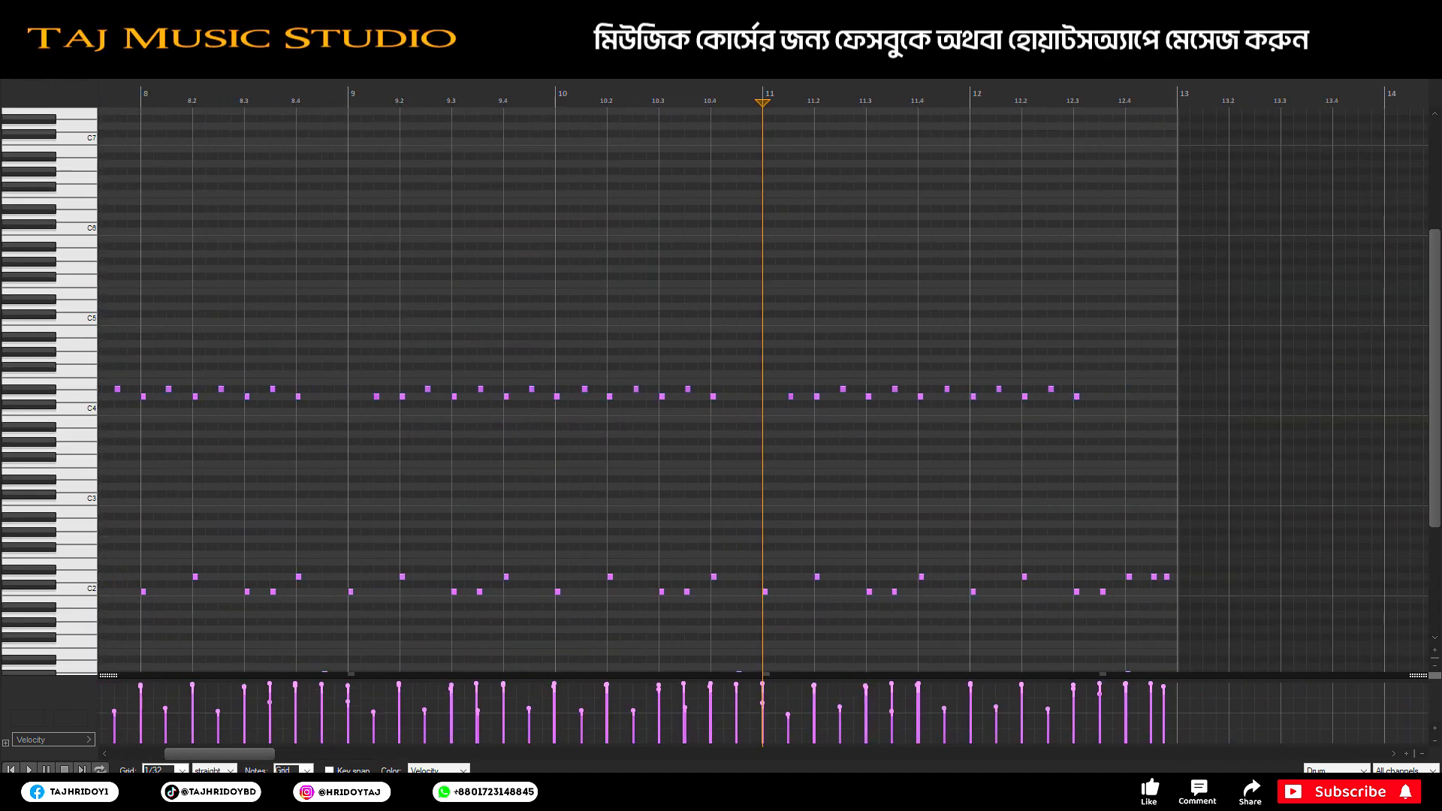
{"action": "key", "text": "Escape"}
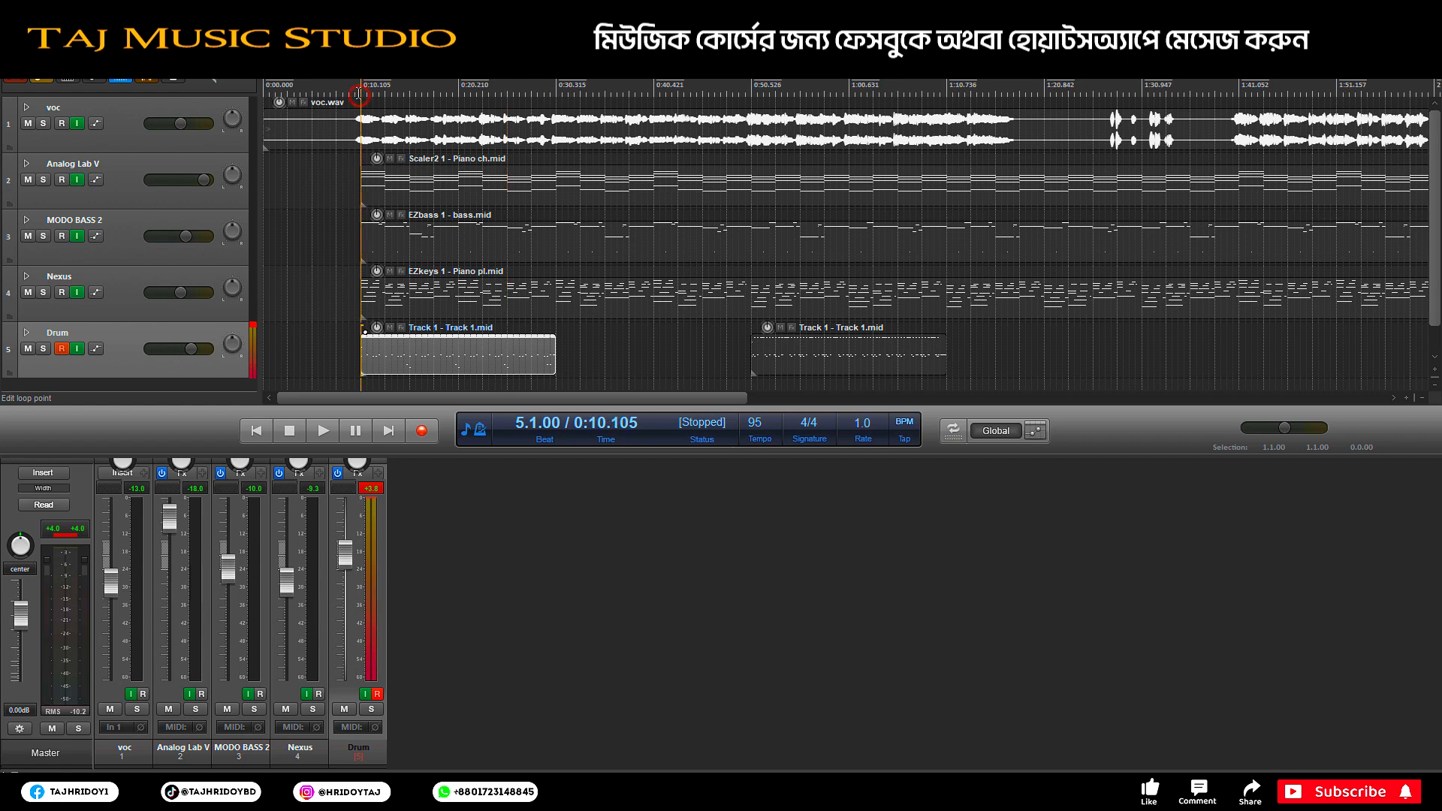
Step: Solo the Drum track and audition it from the start and from bar 21
{"action": "left_click", "coordinate": [45, 349]}
{"action": "key", "text": "space"}
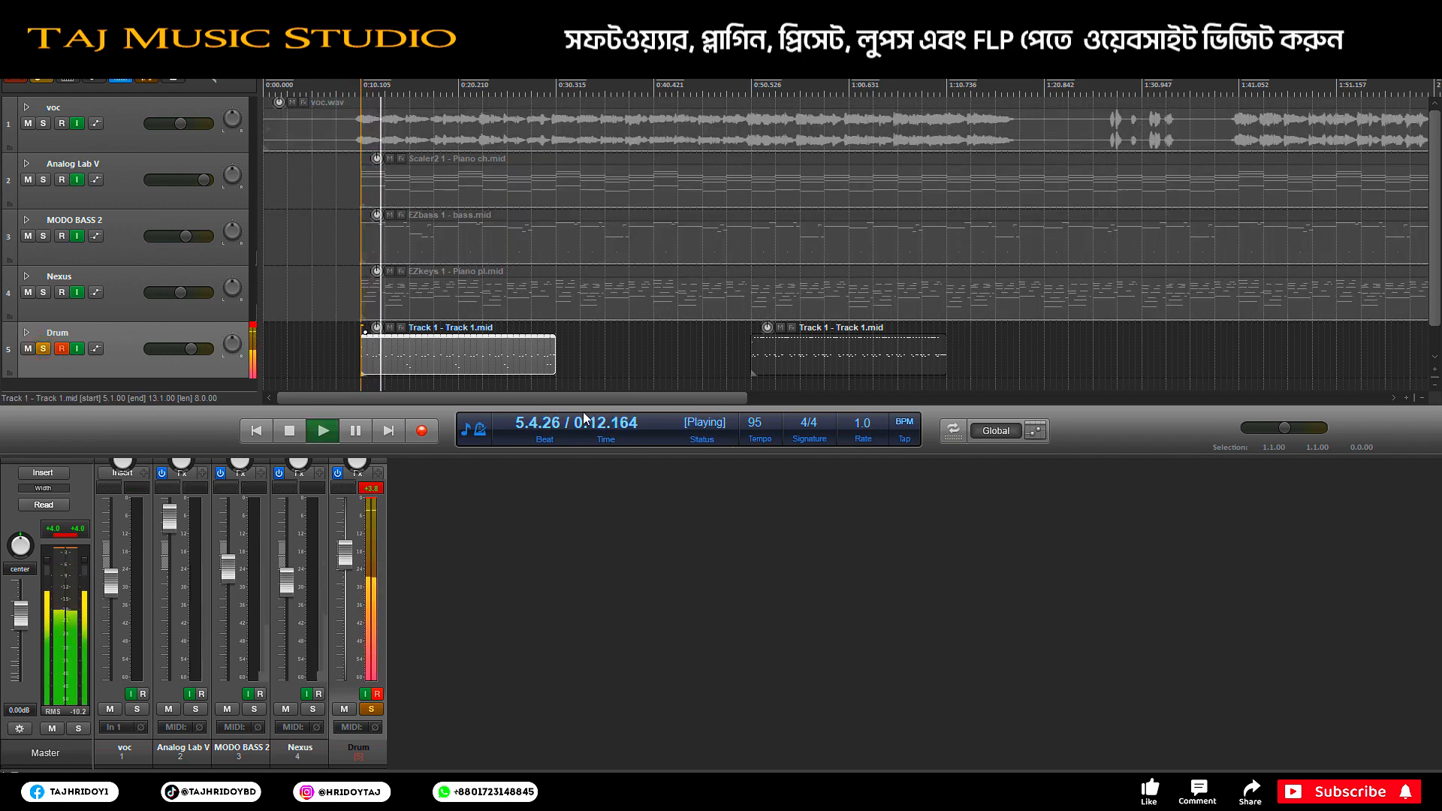
{"action": "key", "text": "space"}
{"action": "left_click", "coordinate": [753, 97]}
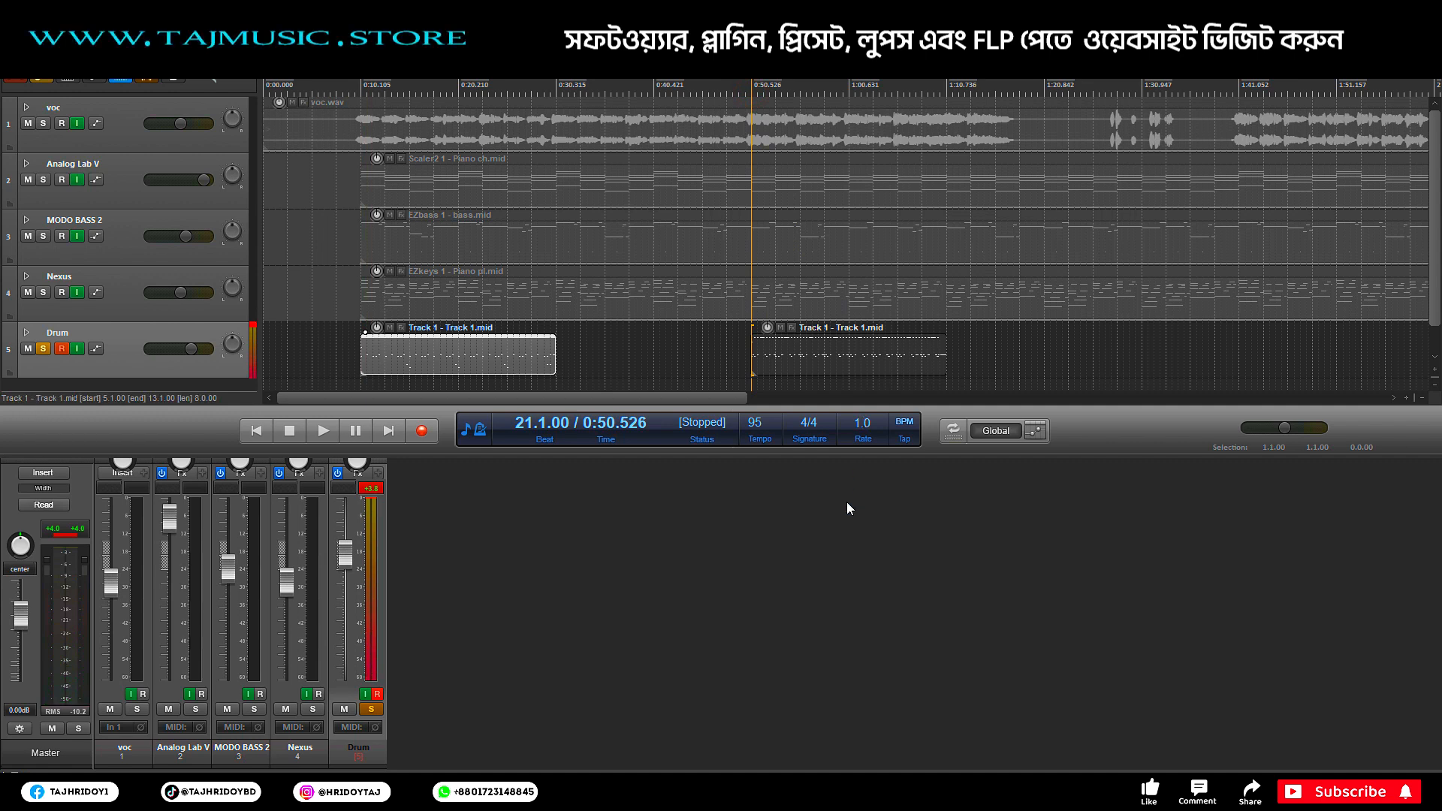
{"action": "key", "text": "space"}
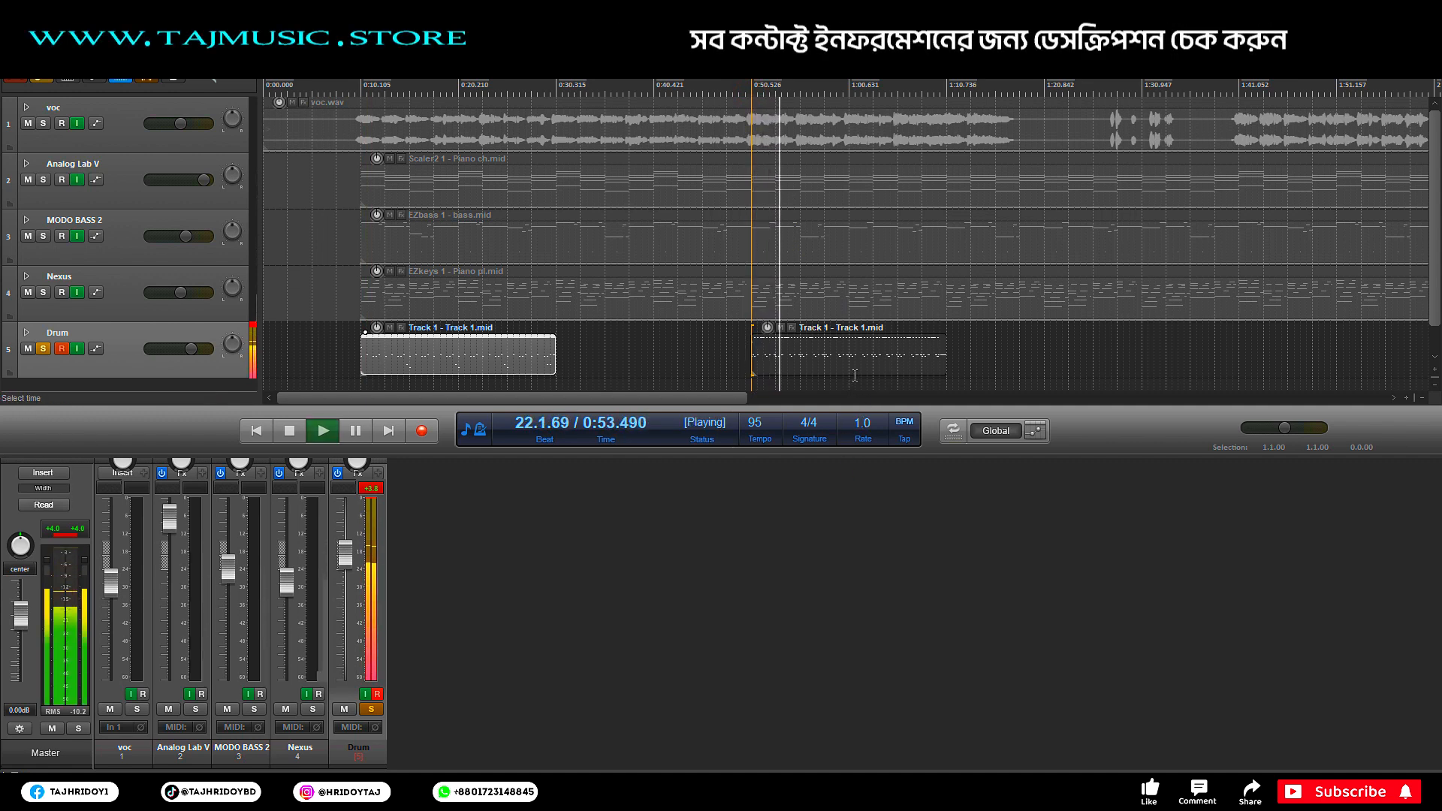
{"action": "key", "text": "space"}
Step: Ctrl-drag drum pattern copies along the track to 1:41 and 2:01, trimming one copy's start
{"action": "left_click_drag", "start_coordinate": [467, 357], "coordinate": [661, 357]}
{"action": "left_click_drag", "start_coordinate": [828, 368], "coordinate": [1228, 367]}
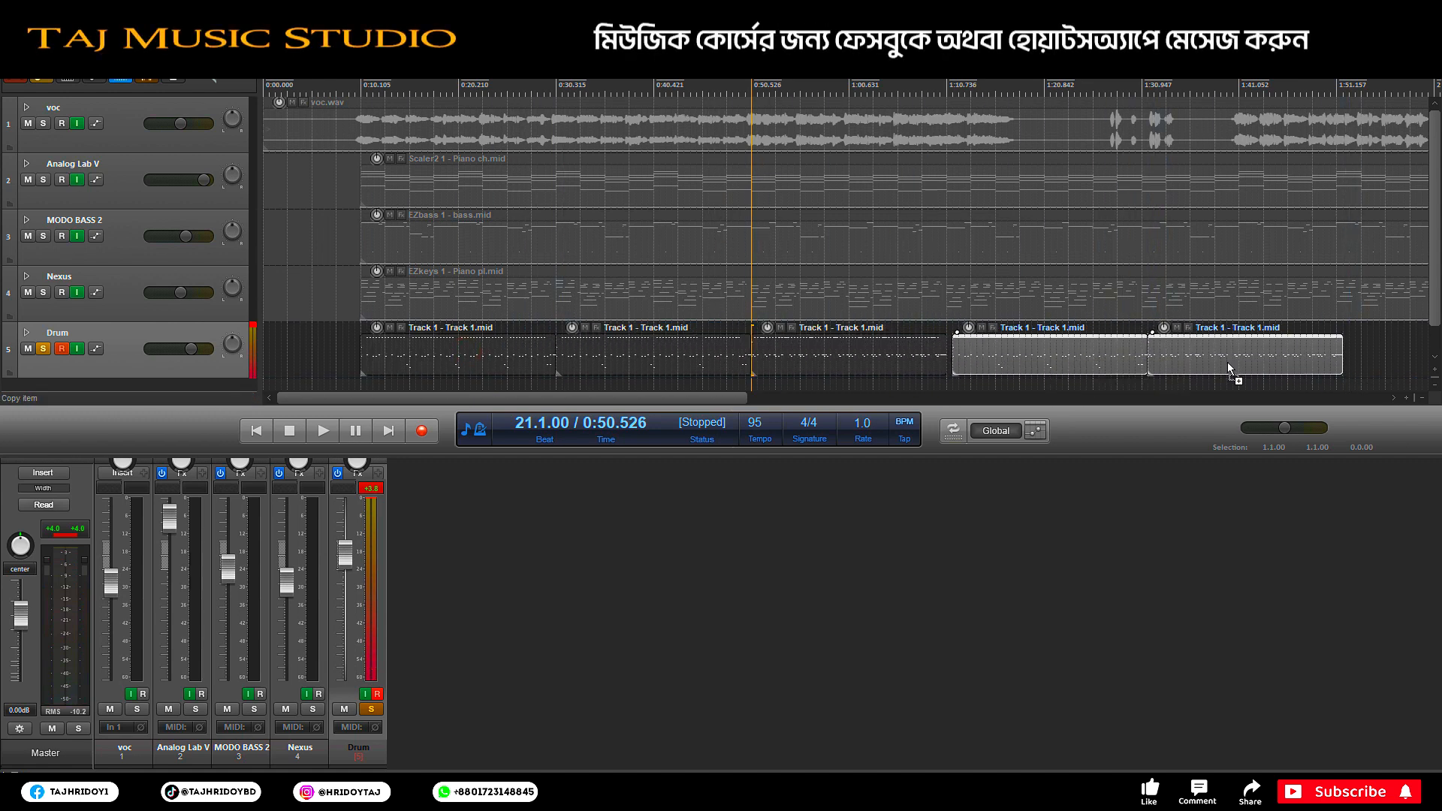
{"action": "key", "text": "Delete"}
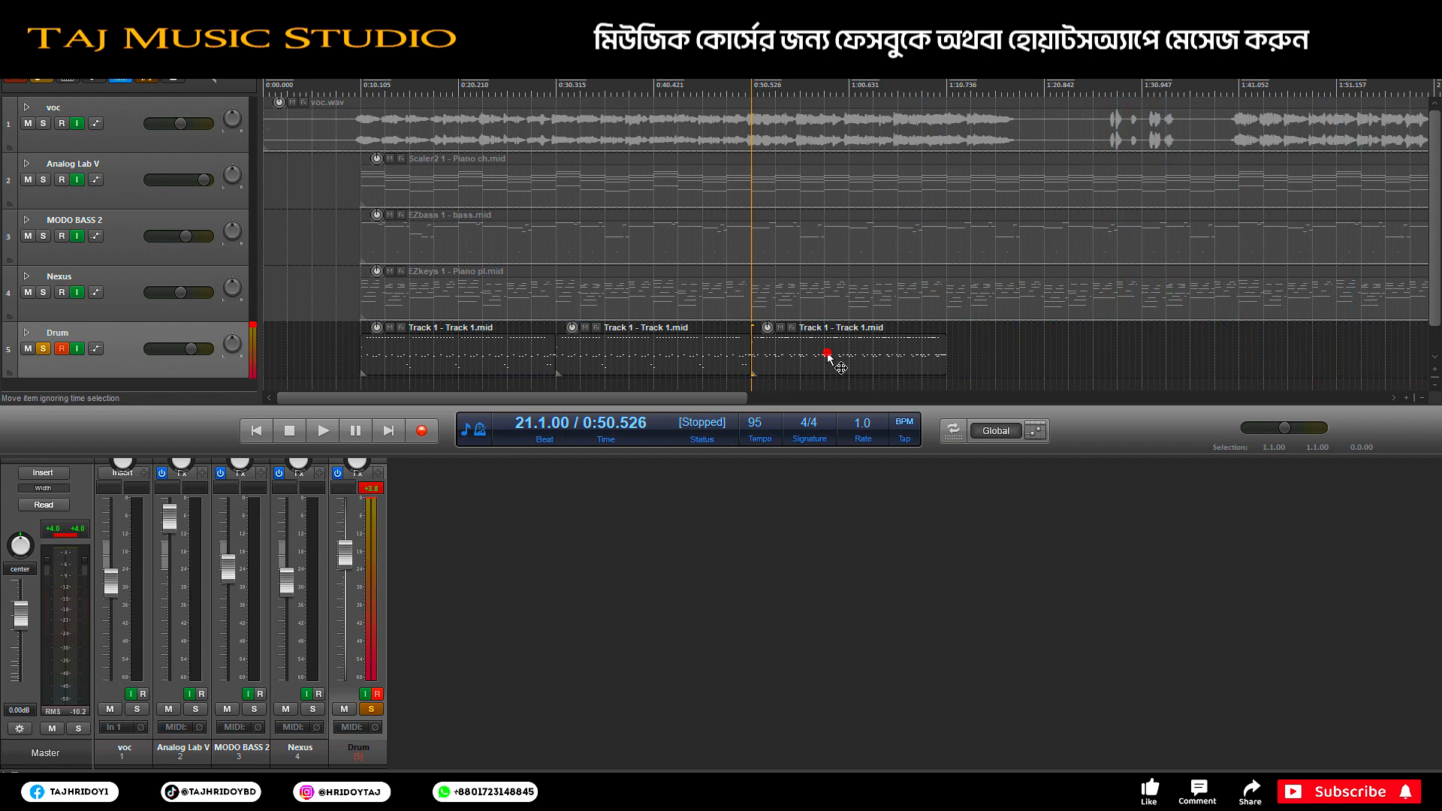
{"action": "left_click_drag", "start_coordinate": [828, 359], "coordinate": [1142, 367]}
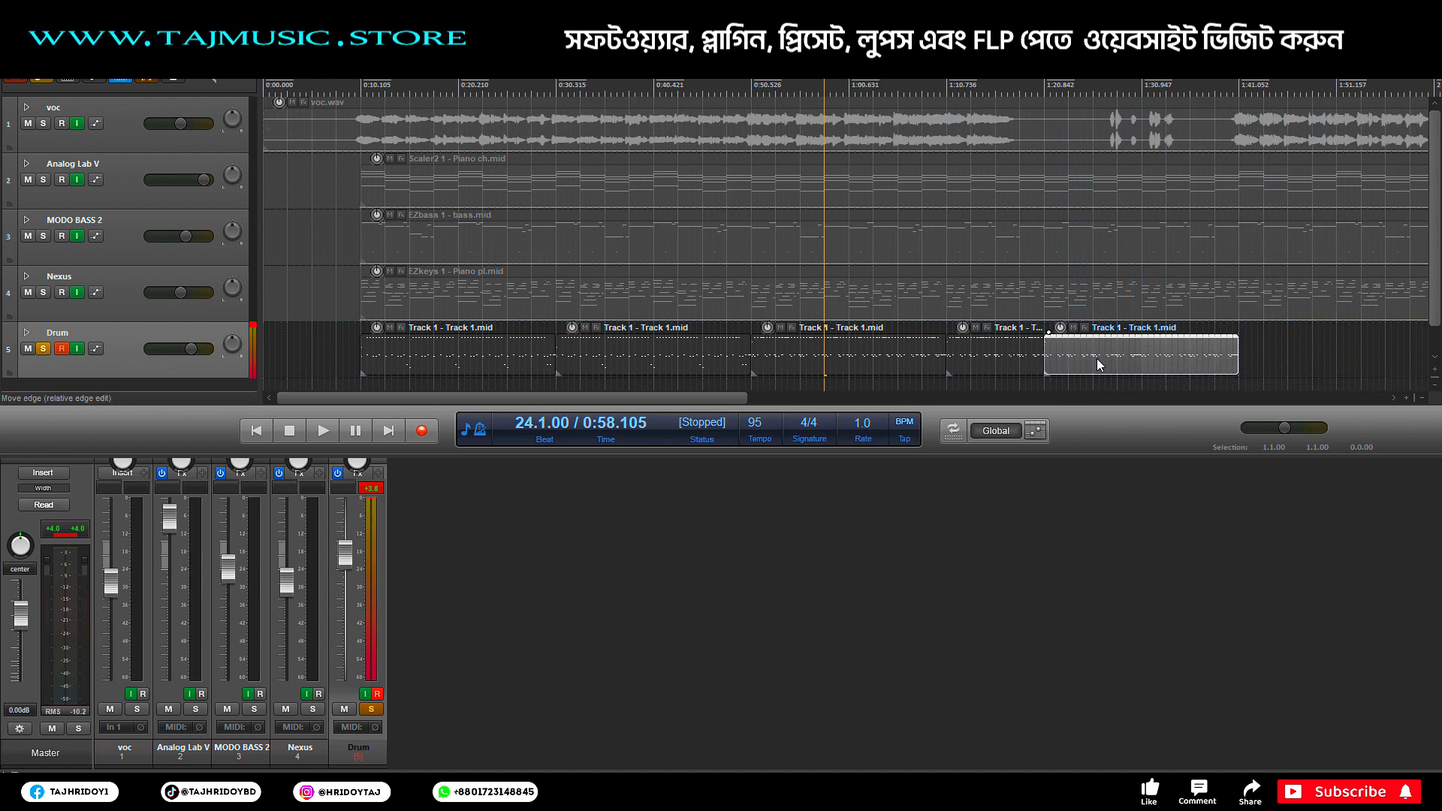
{"action": "left_click_drag", "start_coordinate": [1044, 357], "coordinate": [1142, 357]}
{"action": "left_click_drag", "start_coordinate": [496, 352], "coordinate": [1113, 353]}
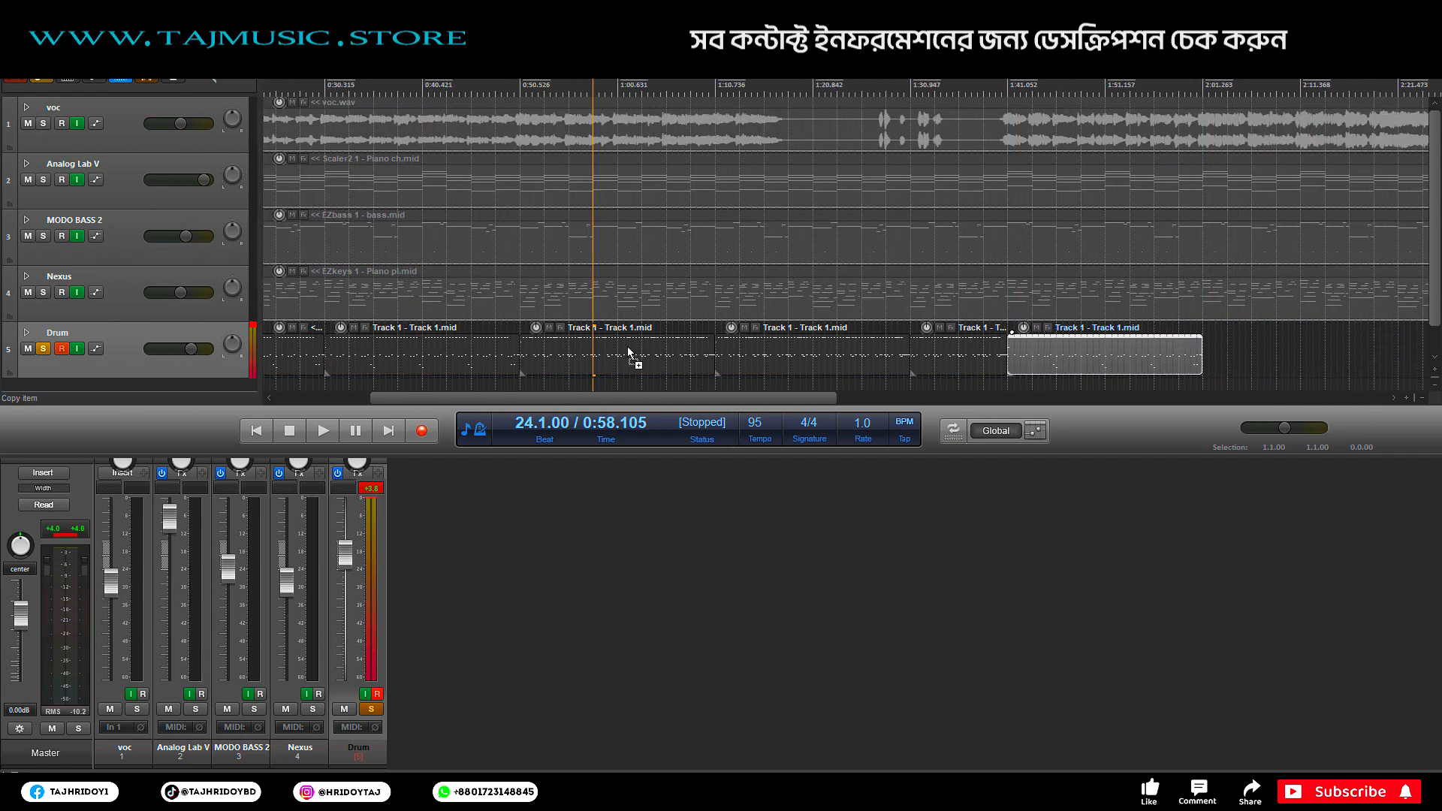
{"action": "left_click_drag", "start_coordinate": [674, 356], "coordinate": [1178, 353]}
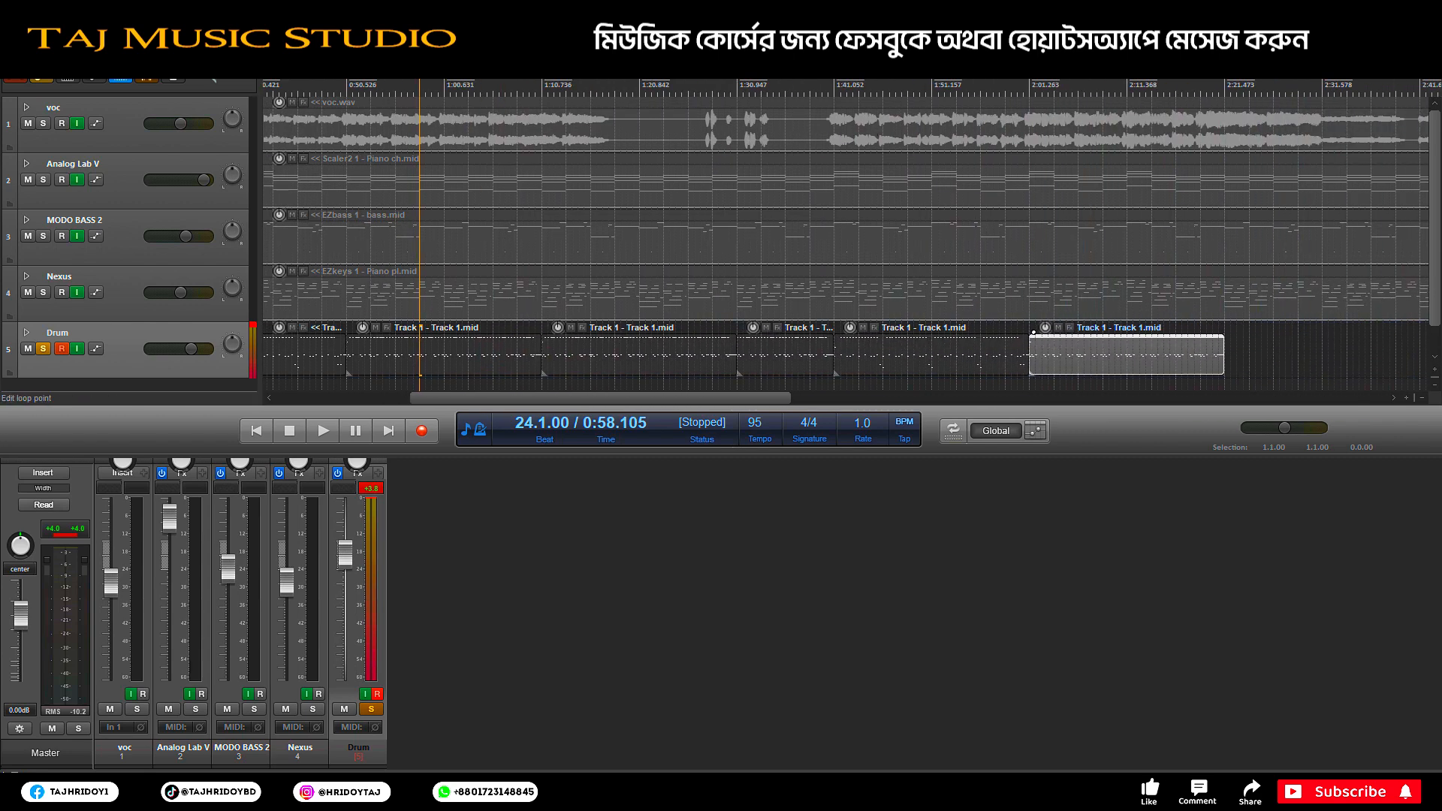
{"action": "scroll", "coordinate": [1216, 353], "scroll_direction": "down", "scroll_amount": 2}
Step: Delete overlapping drum items in the 2:49–3:22 range and duplicate the last drum item up to 3:22
{"action": "left_click", "coordinate": [1291, 353]}
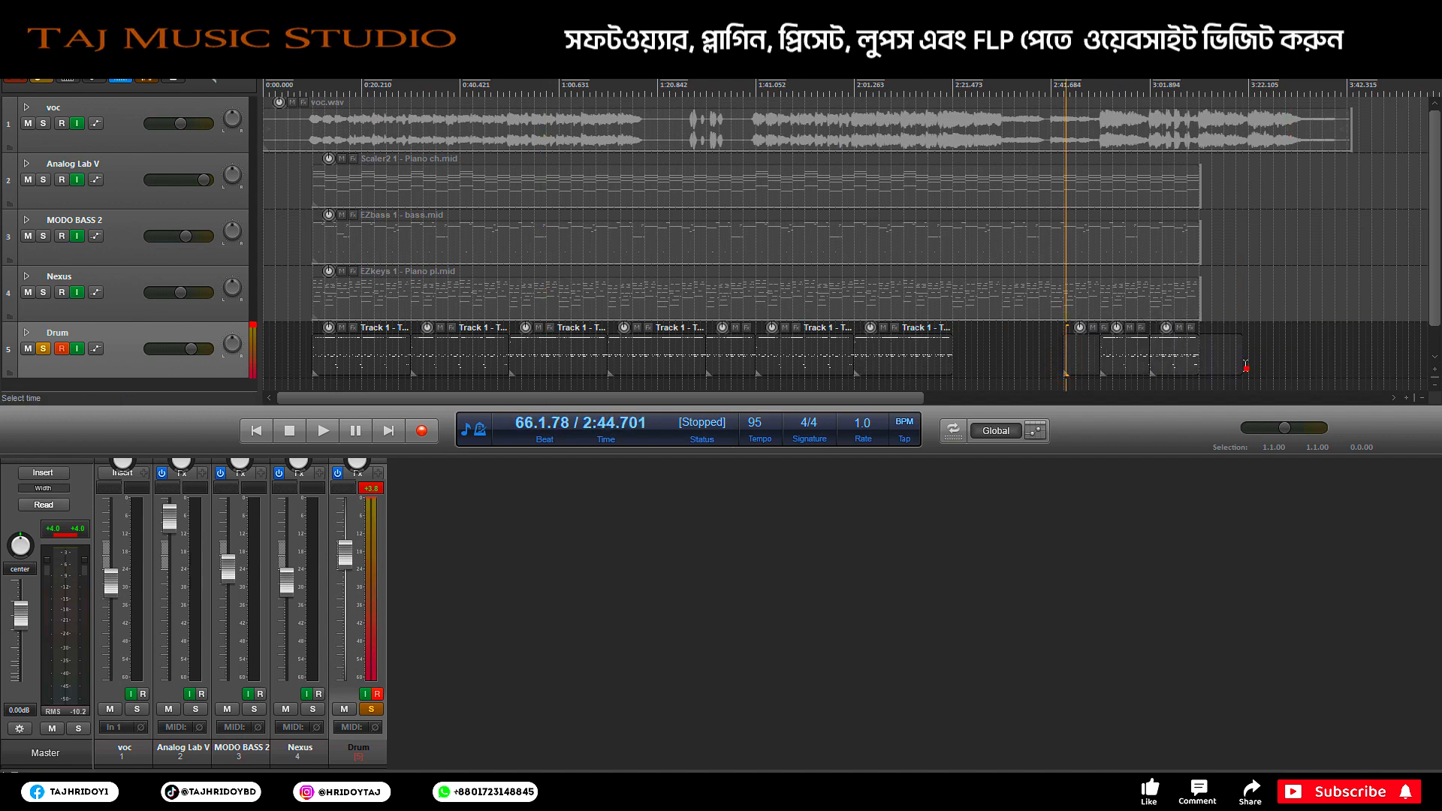
{"action": "left_click_drag", "start_coordinate": [1247, 368], "coordinate": [1096, 369]}
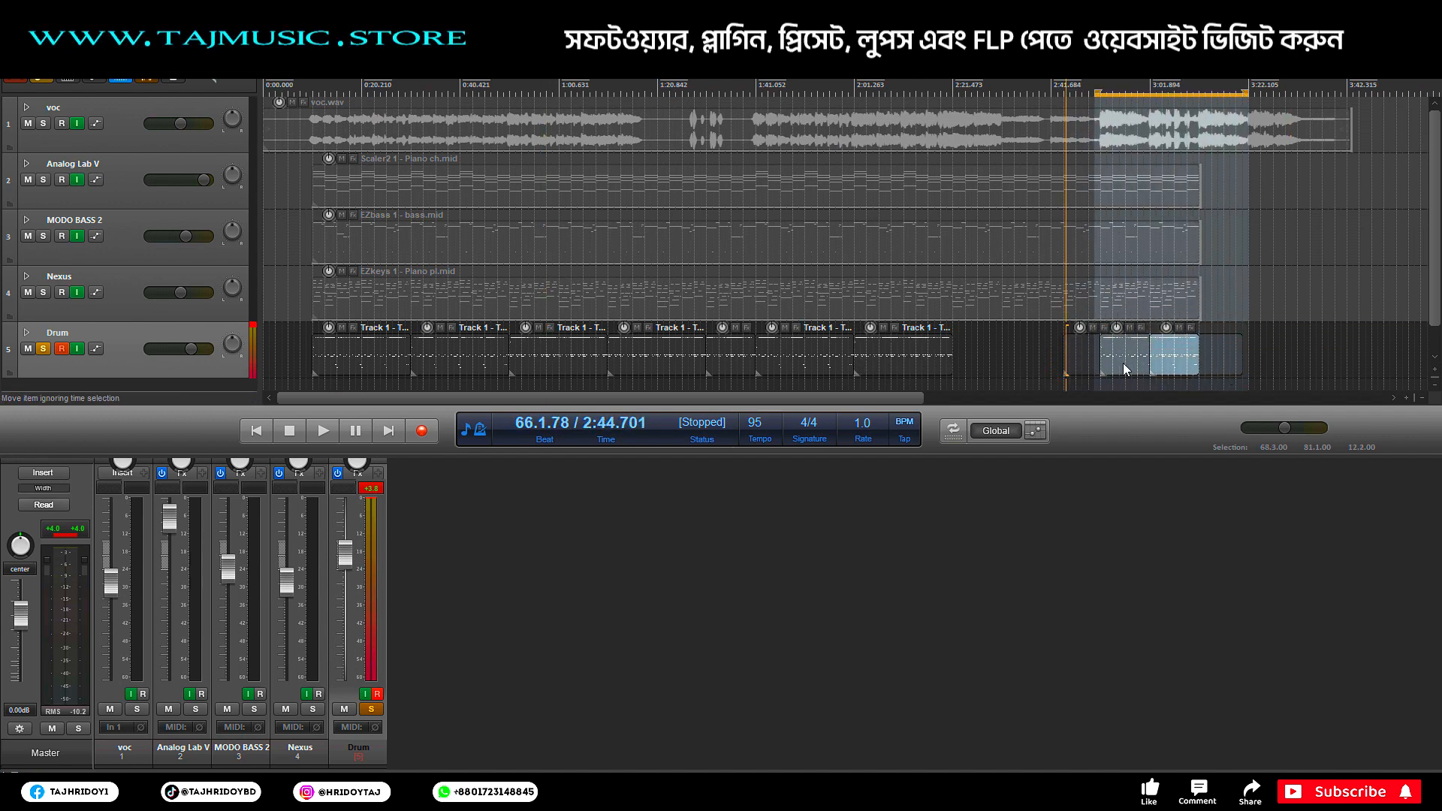
{"action": "left_click", "coordinate": [1096, 369]}
{"action": "key", "text": "Delete"}
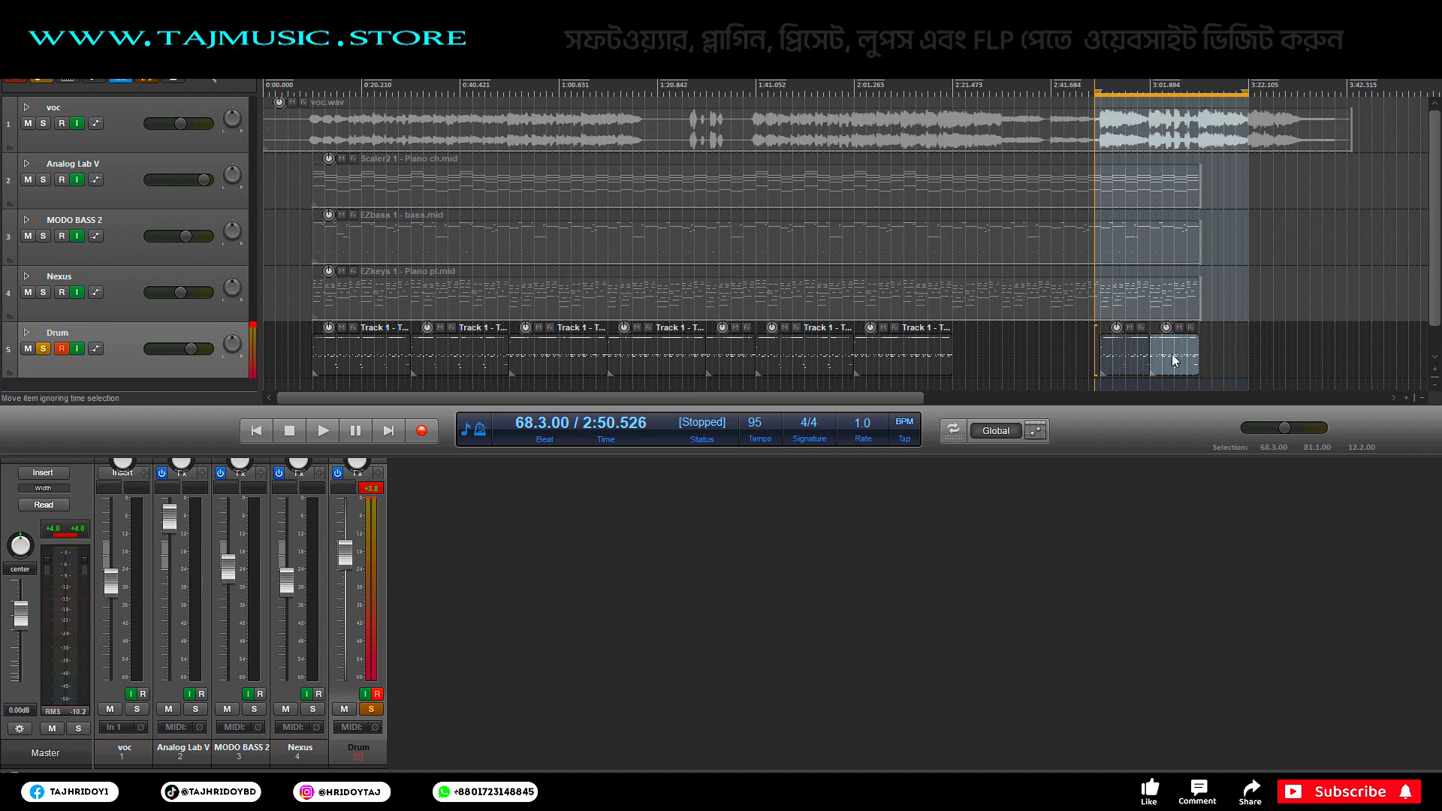
{"action": "left_click", "coordinate": [1145, 363]}
{"action": "key", "text": "Delete"}
{"action": "left_click", "coordinate": [1172, 350]}
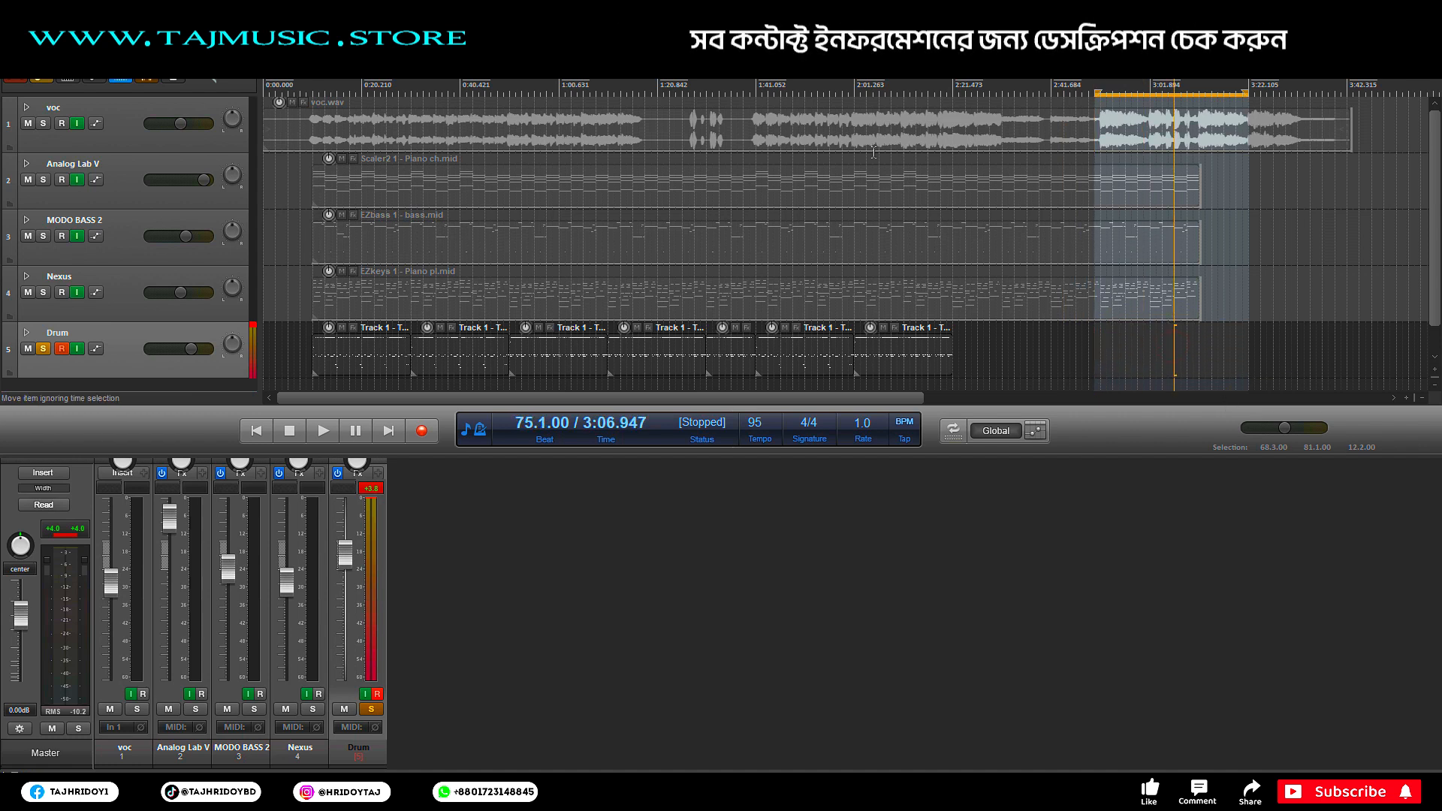
{"action": "left_click", "coordinate": [905, 360]}
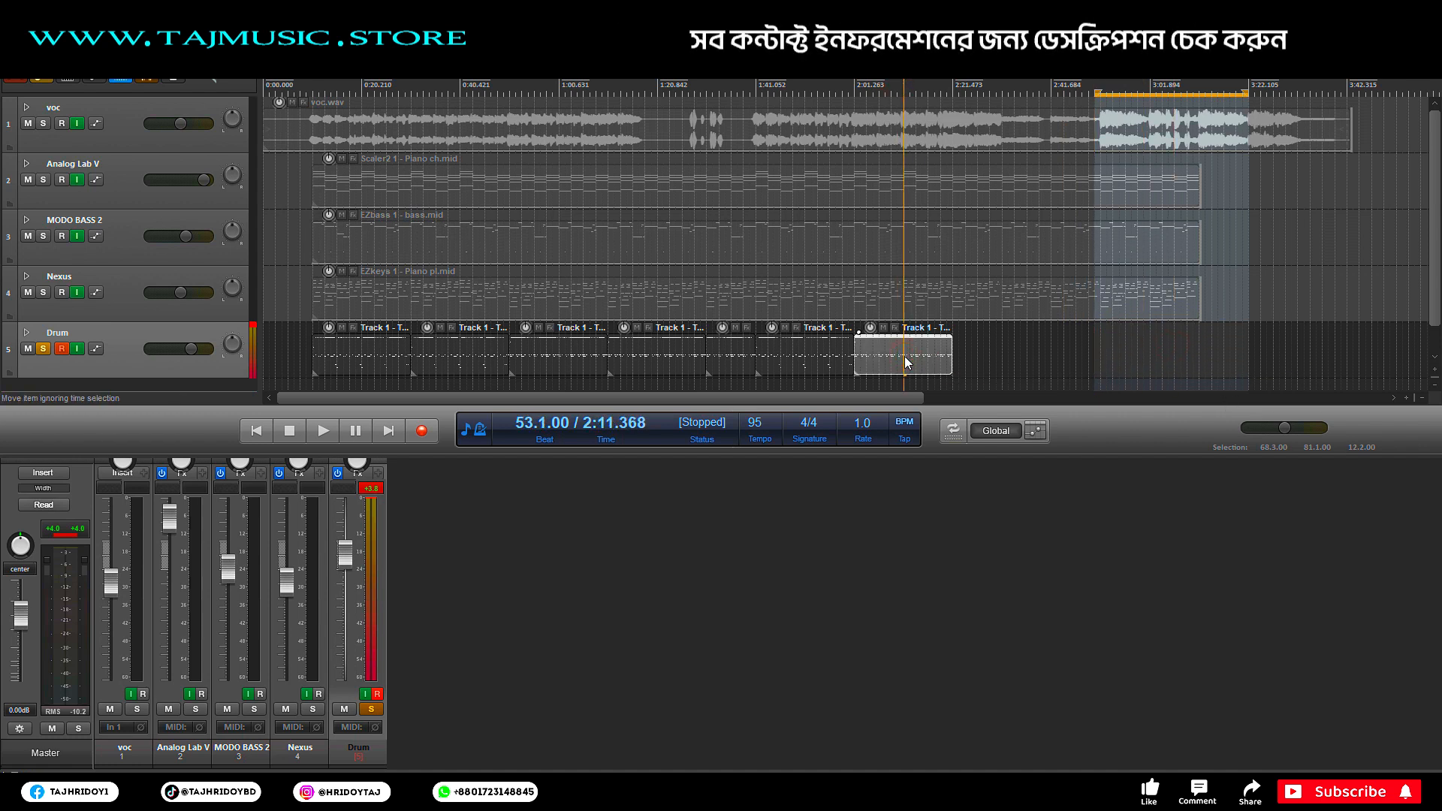
{"action": "key", "text": "ctrl+d"}
{"action": "key", "text": "ctrl+d"}
{"action": "key", "text": "ctrl+d"}
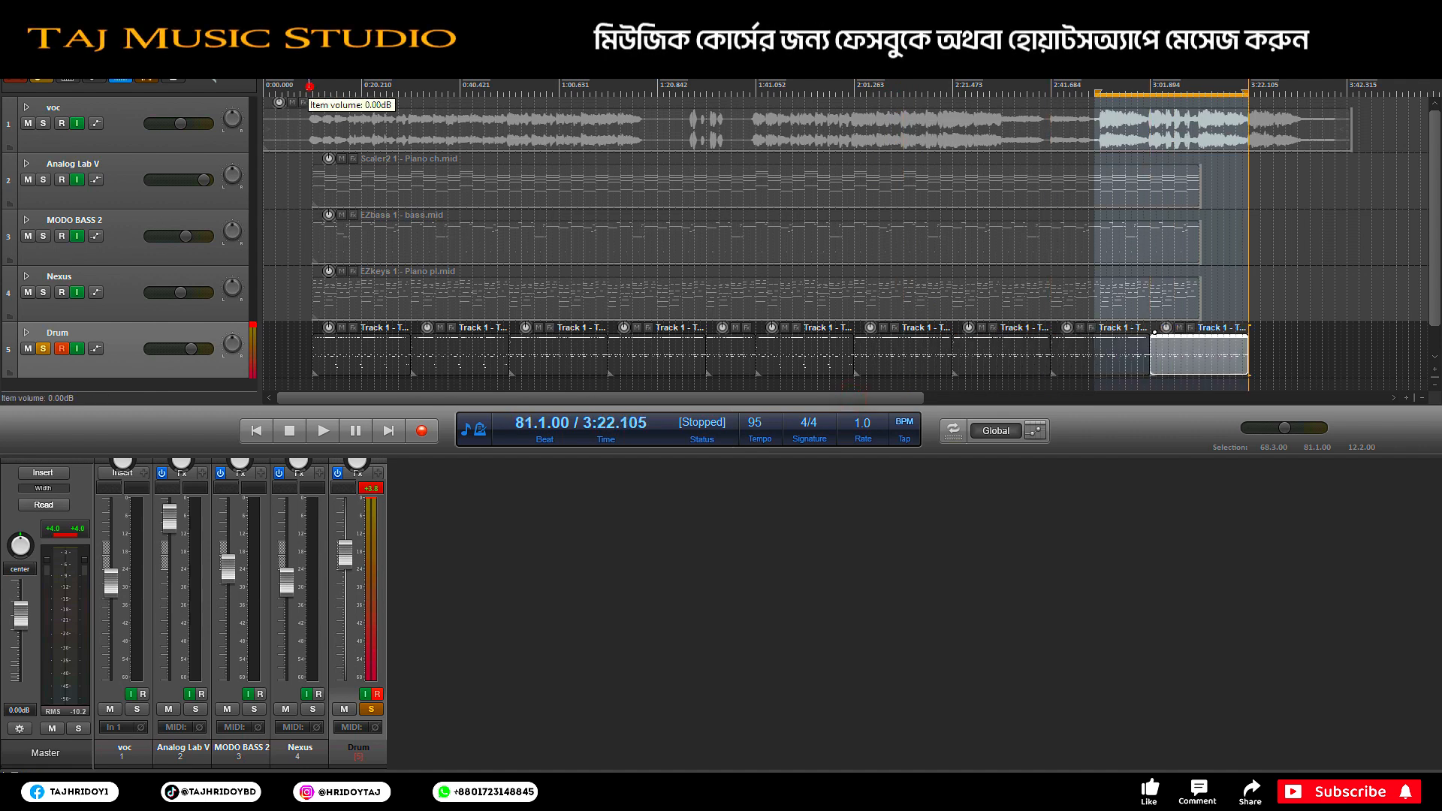
Step: Unsolo the Drum track and play the full arrangement, then again from bar 20
{"action": "left_click", "coordinate": [46, 346]}
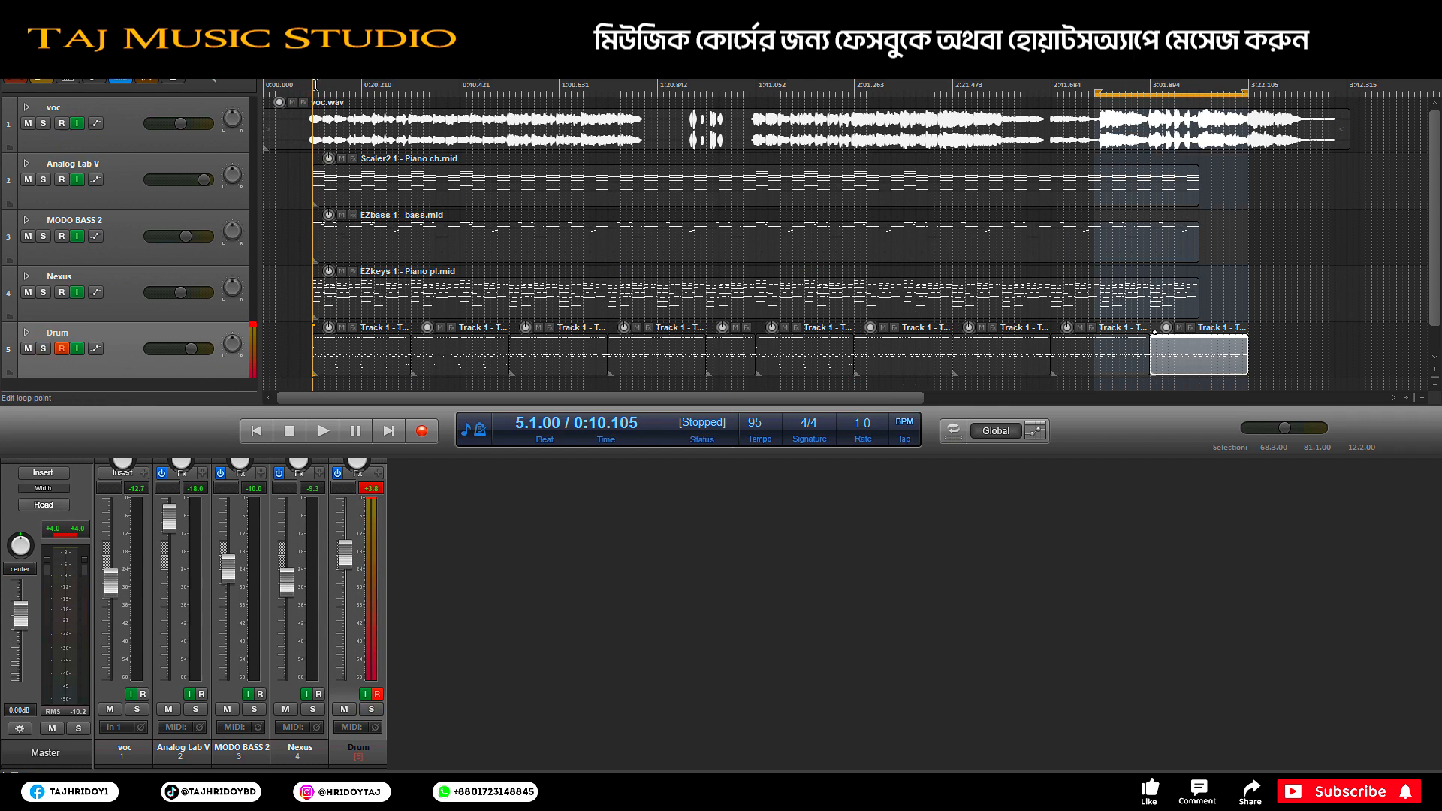
{"action": "key", "text": "space"}
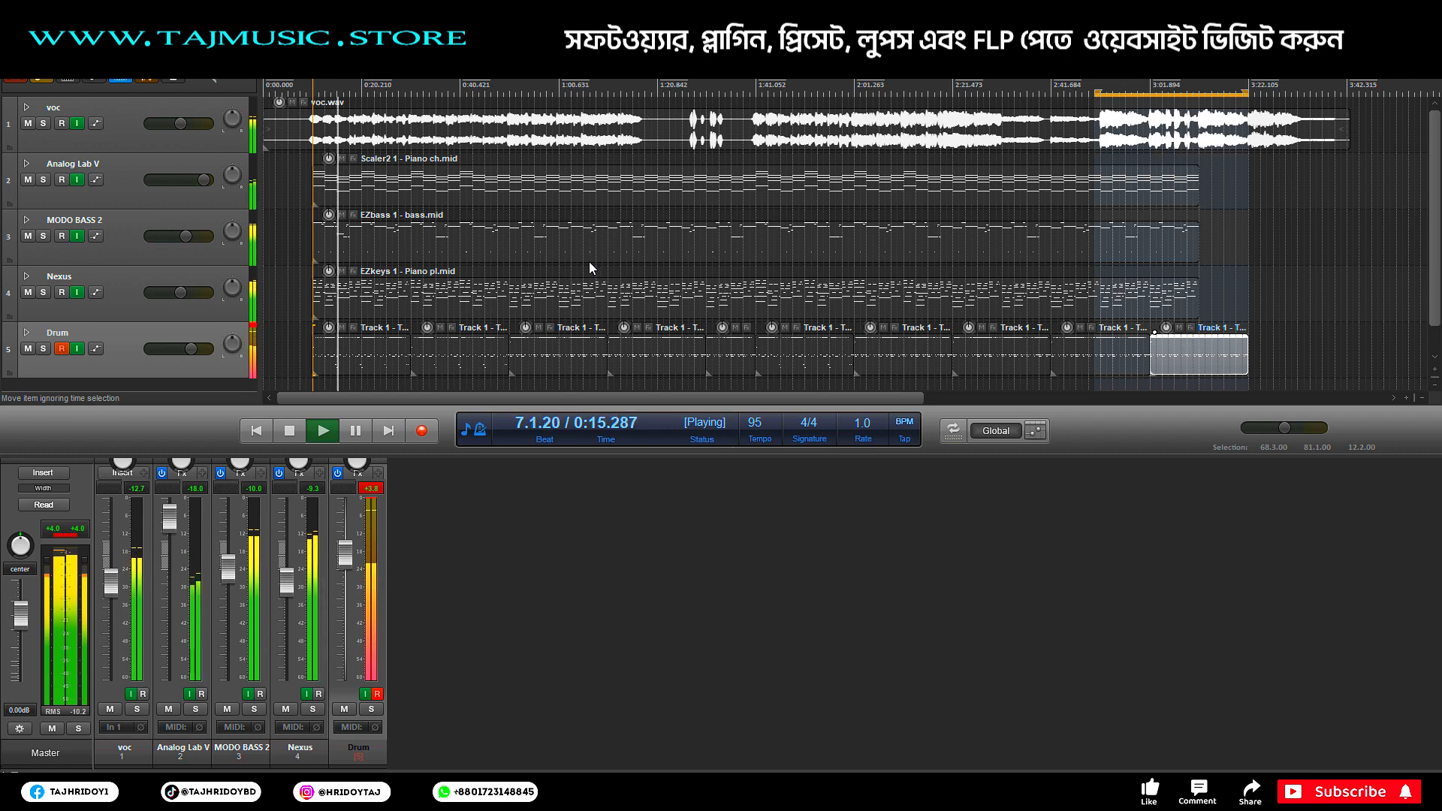
{"action": "key", "text": "space"}
{"action": "left_click", "coordinate": [497, 103]}
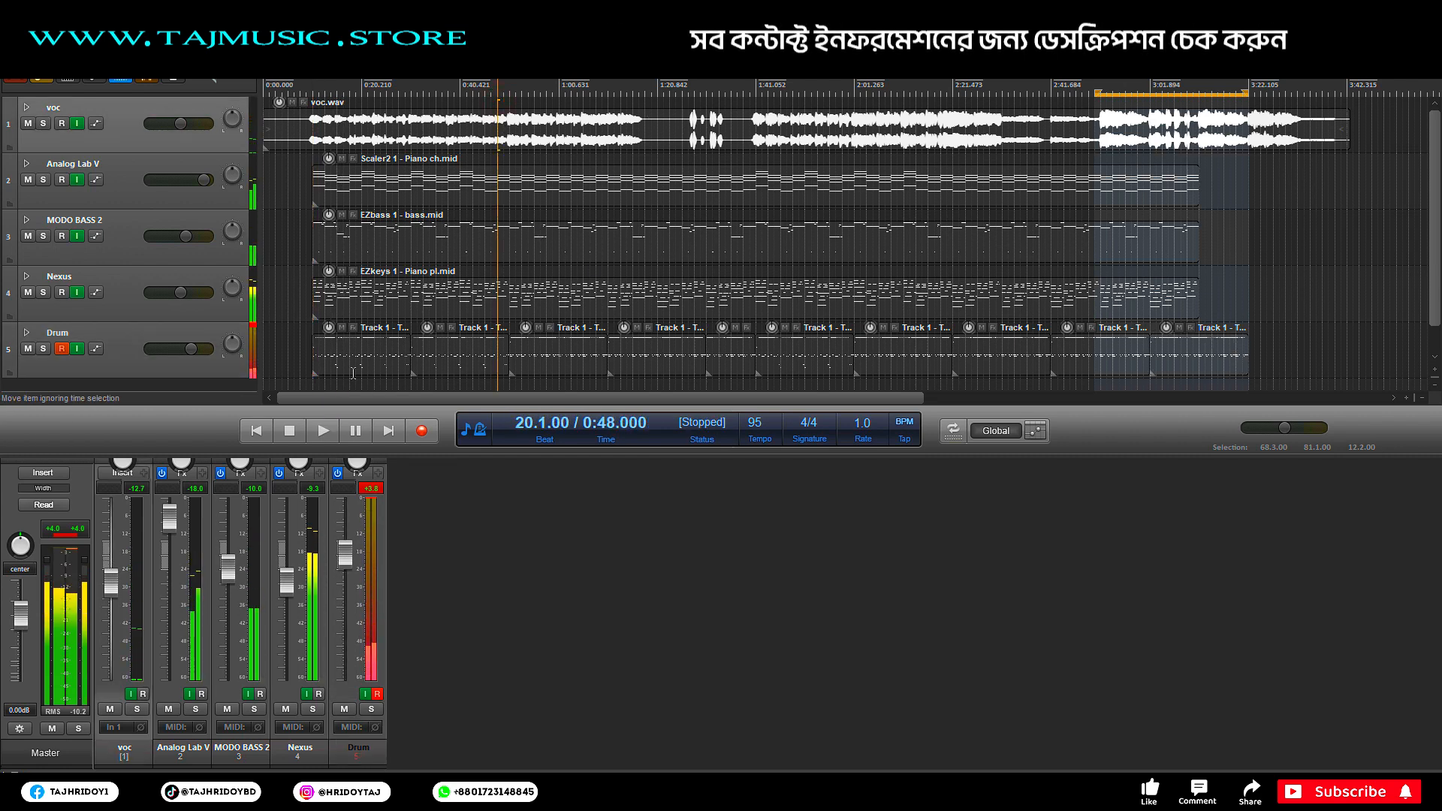
{"action": "key", "text": "space"}
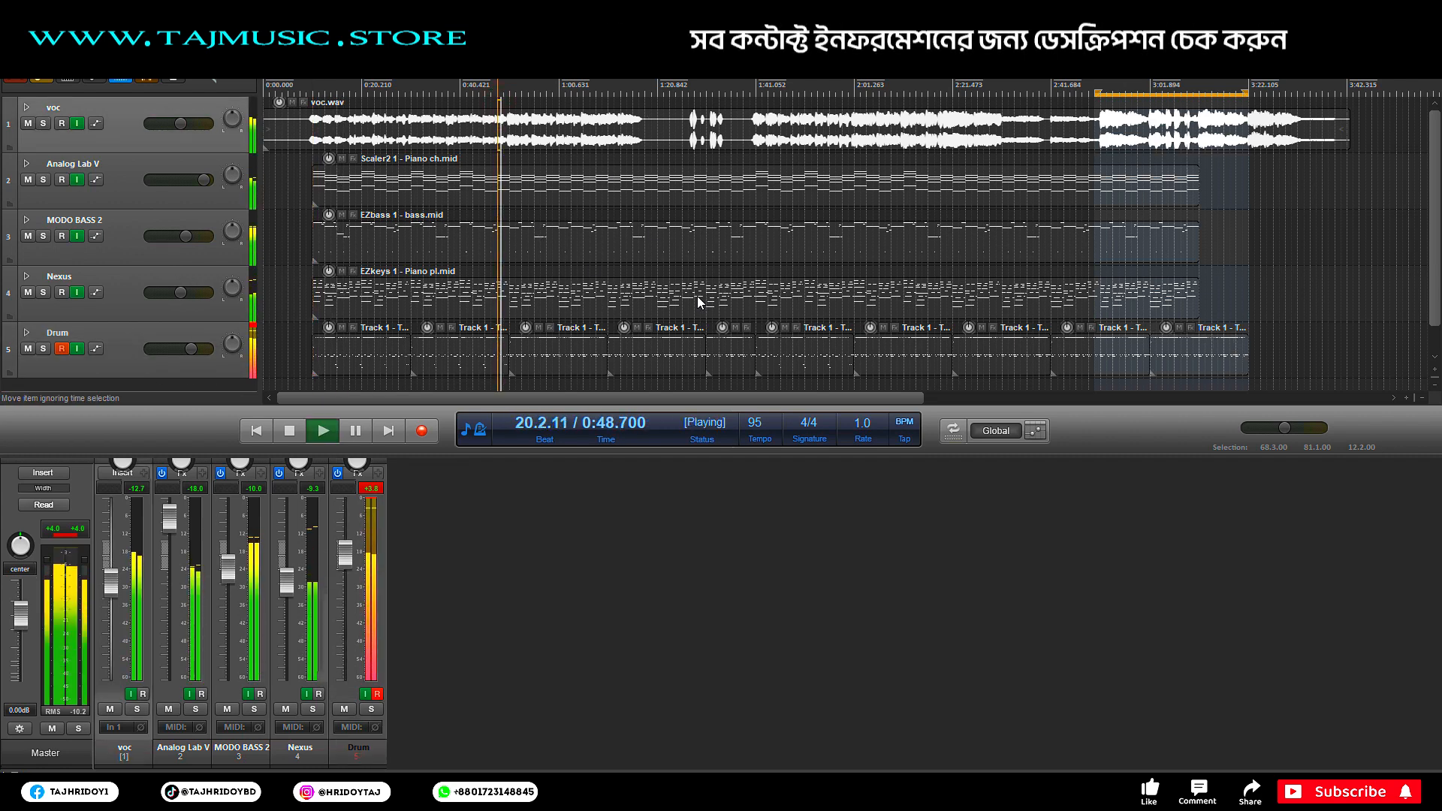
{"action": "scroll", "coordinate": [696, 296], "scroll_direction": "up", "scroll_amount": 2}
Step: Shrink the track heights four steps, stop playback, then make the tracks one step taller
{"action": "left_click", "coordinate": [1435, 384]}
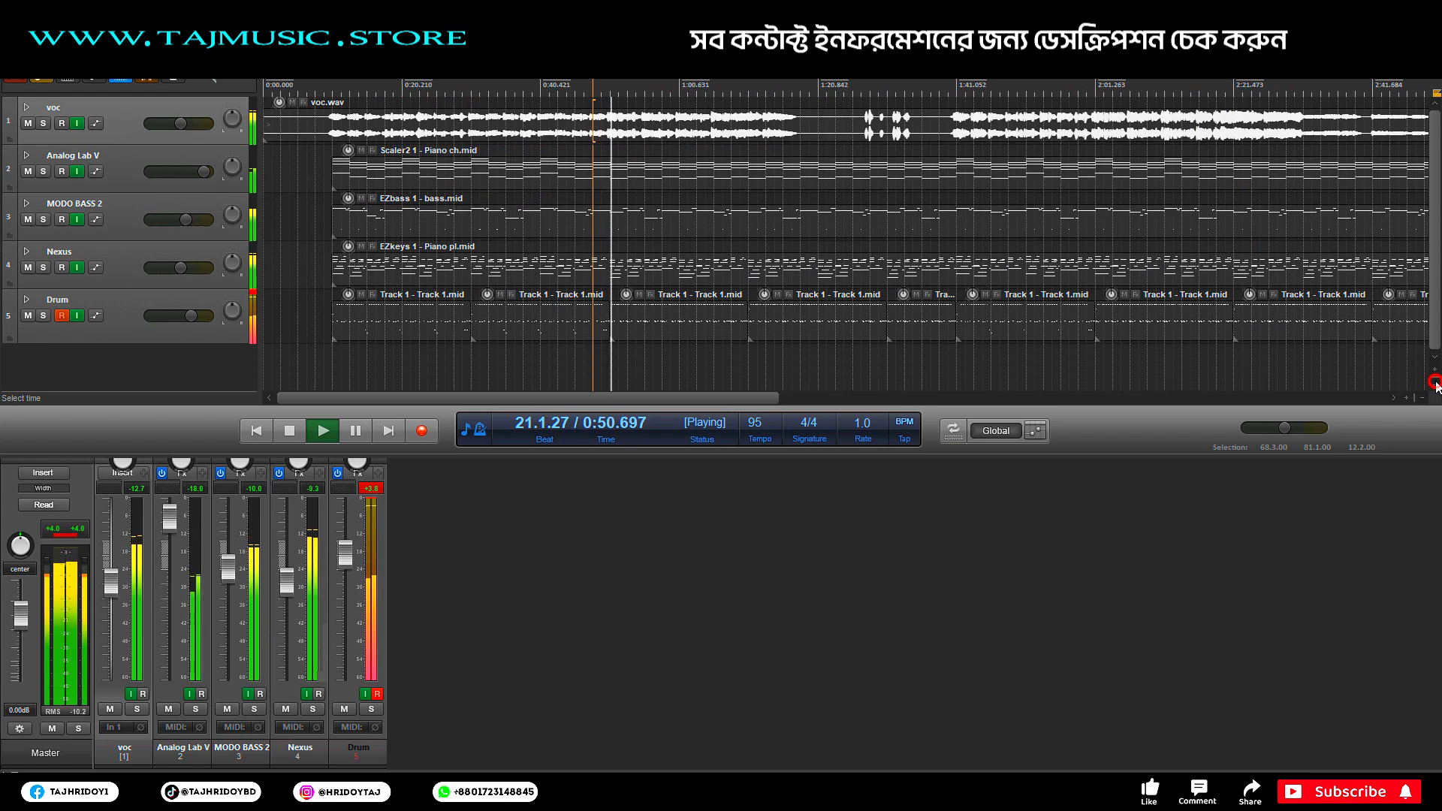
{"action": "left_click", "coordinate": [1434, 384]}
{"action": "left_click", "coordinate": [1434, 384]}
{"action": "left_click", "coordinate": [1435, 383]}
{"action": "key", "text": "space"}
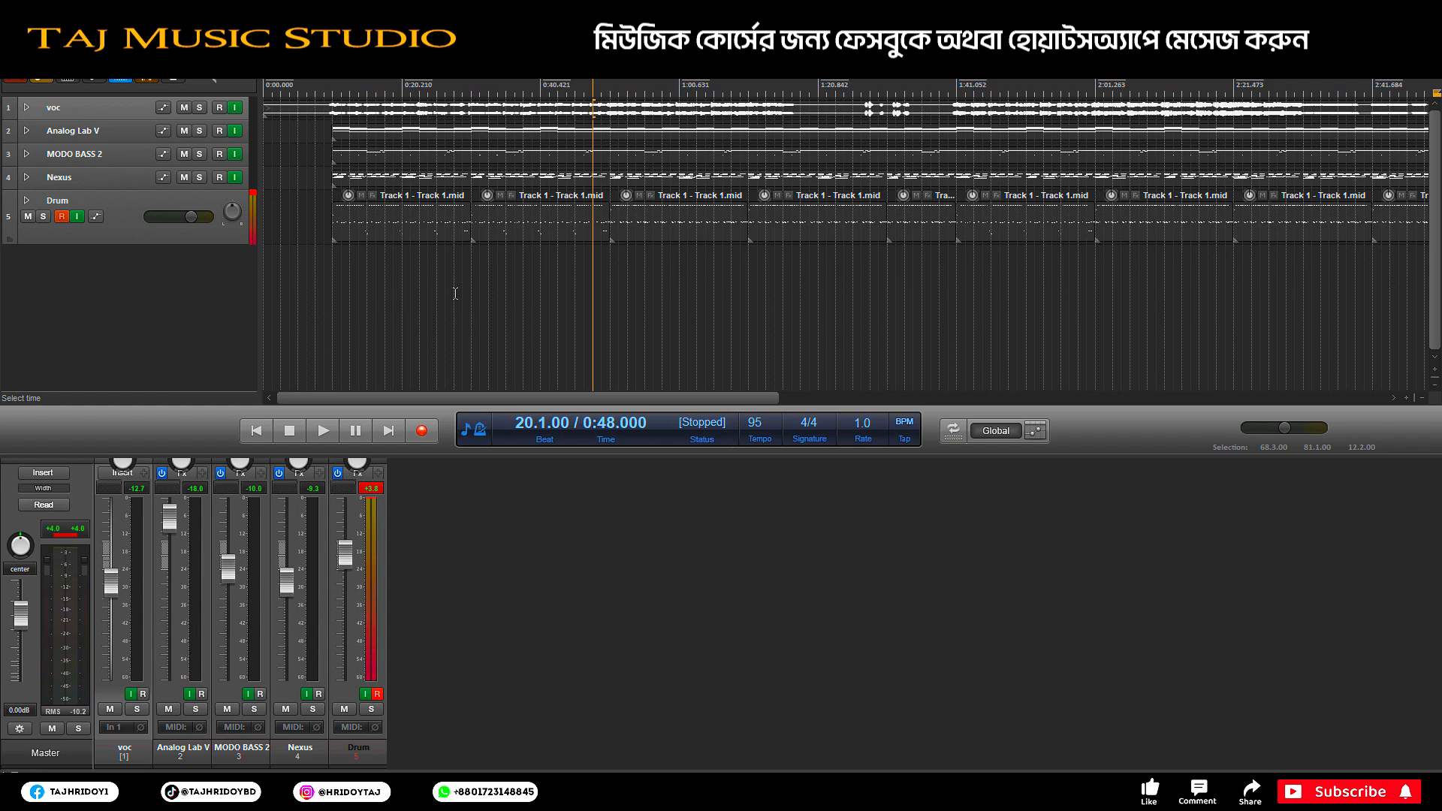
{"action": "left_click", "coordinate": [1434, 369]}
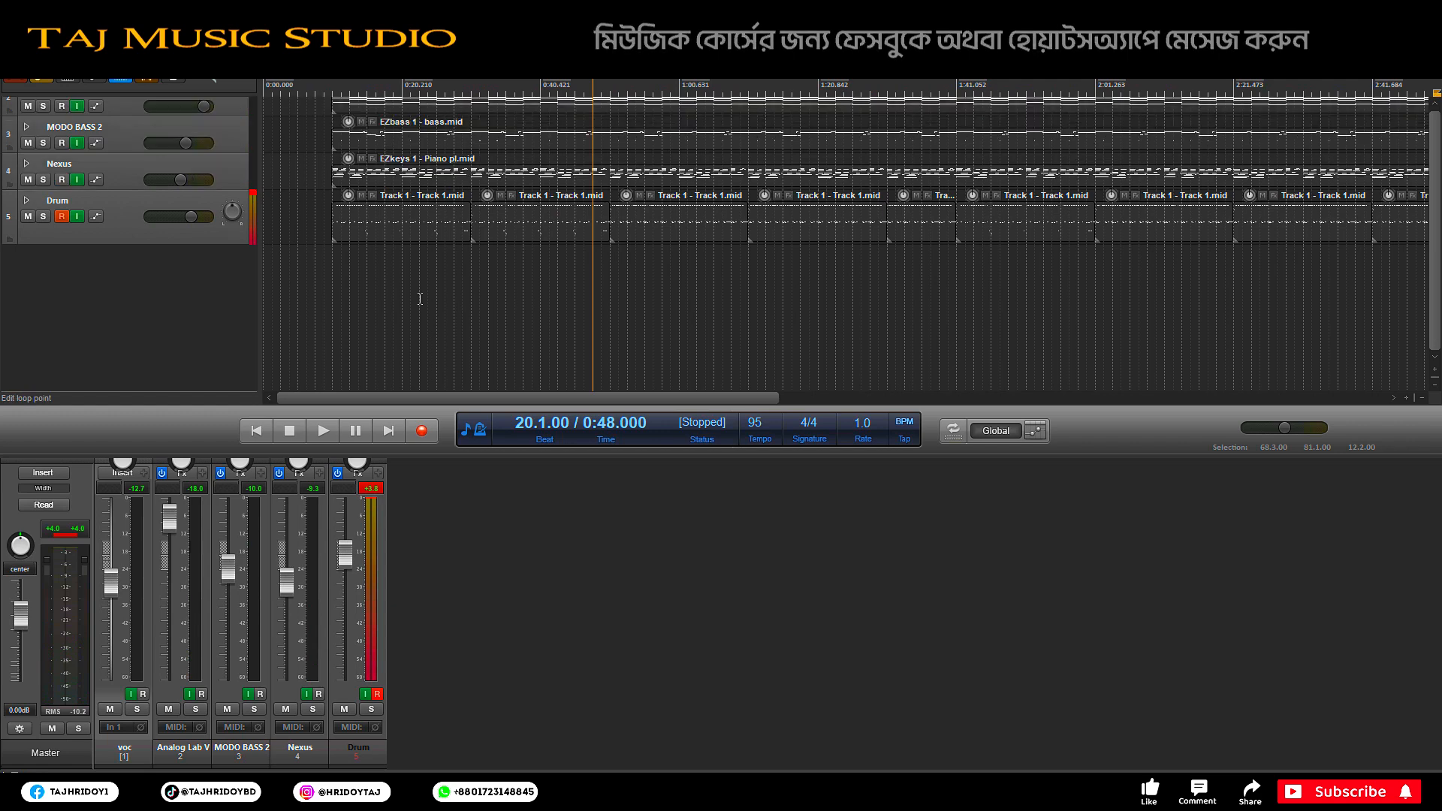
{"action": "scroll", "coordinate": [419, 299], "scroll_direction": "up", "scroll_amount": 4}
{"action": "scroll", "coordinate": [418, 300], "scroll_direction": "down", "scroll_amount": 3}
{"action": "scroll", "coordinate": [414, 303], "scroll_direction": "down", "scroll_amount": 3}
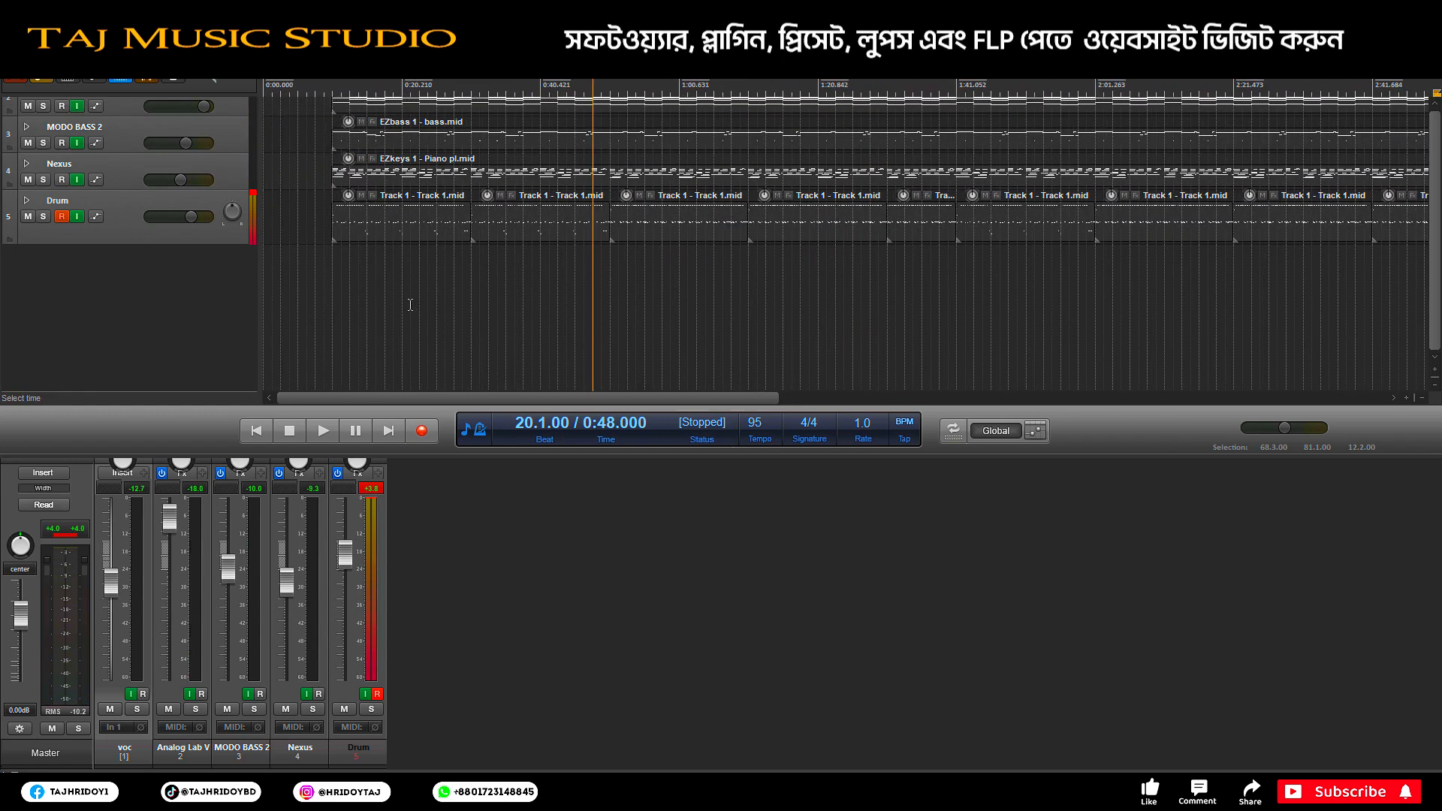
{"action": "scroll", "coordinate": [1435, 263], "scroll_direction": "up", "scroll_amount": 2}
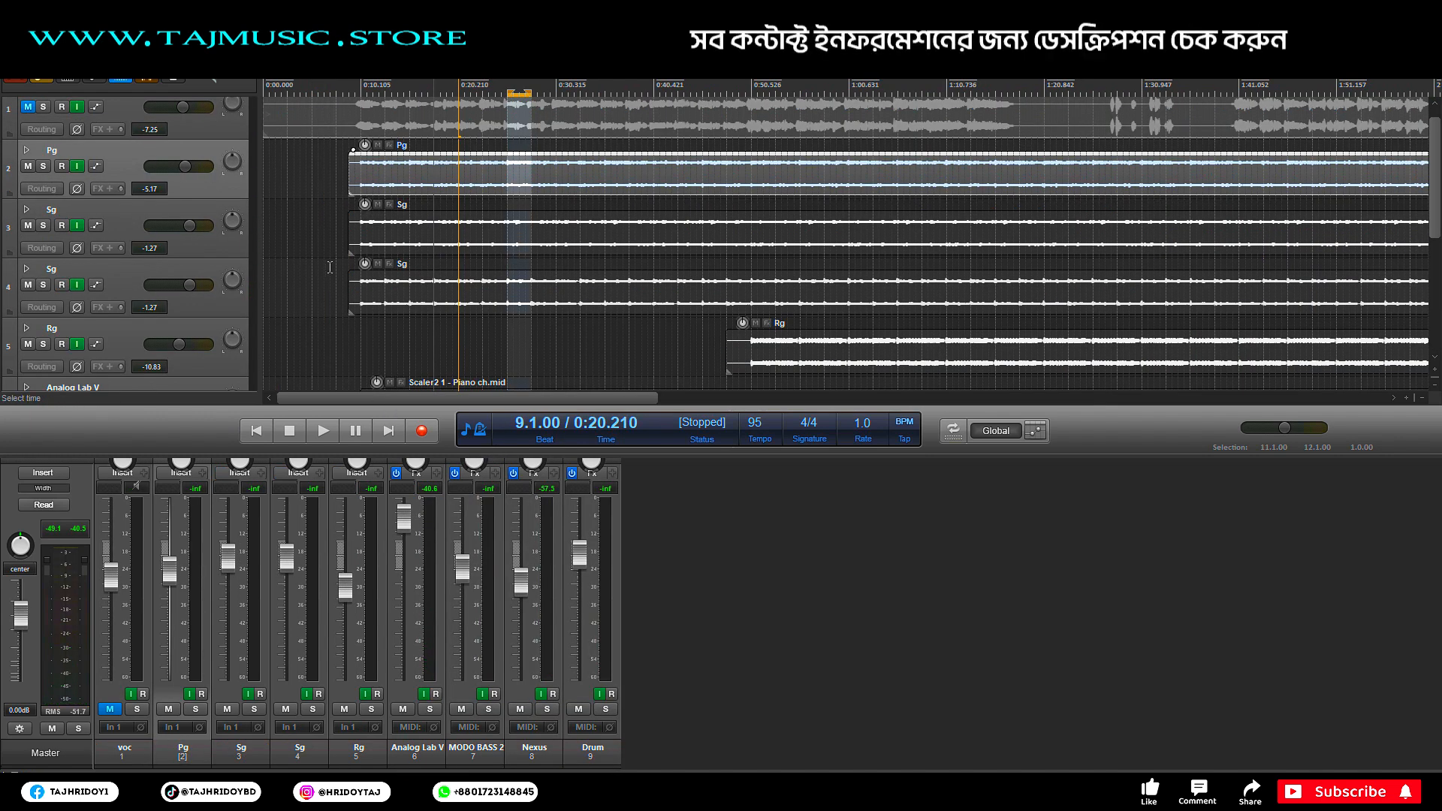
Step: Solo the Pg guitar, clear the time selection, and audition it with both Sg tracks soloed
{"action": "left_click", "coordinate": [44, 166]}
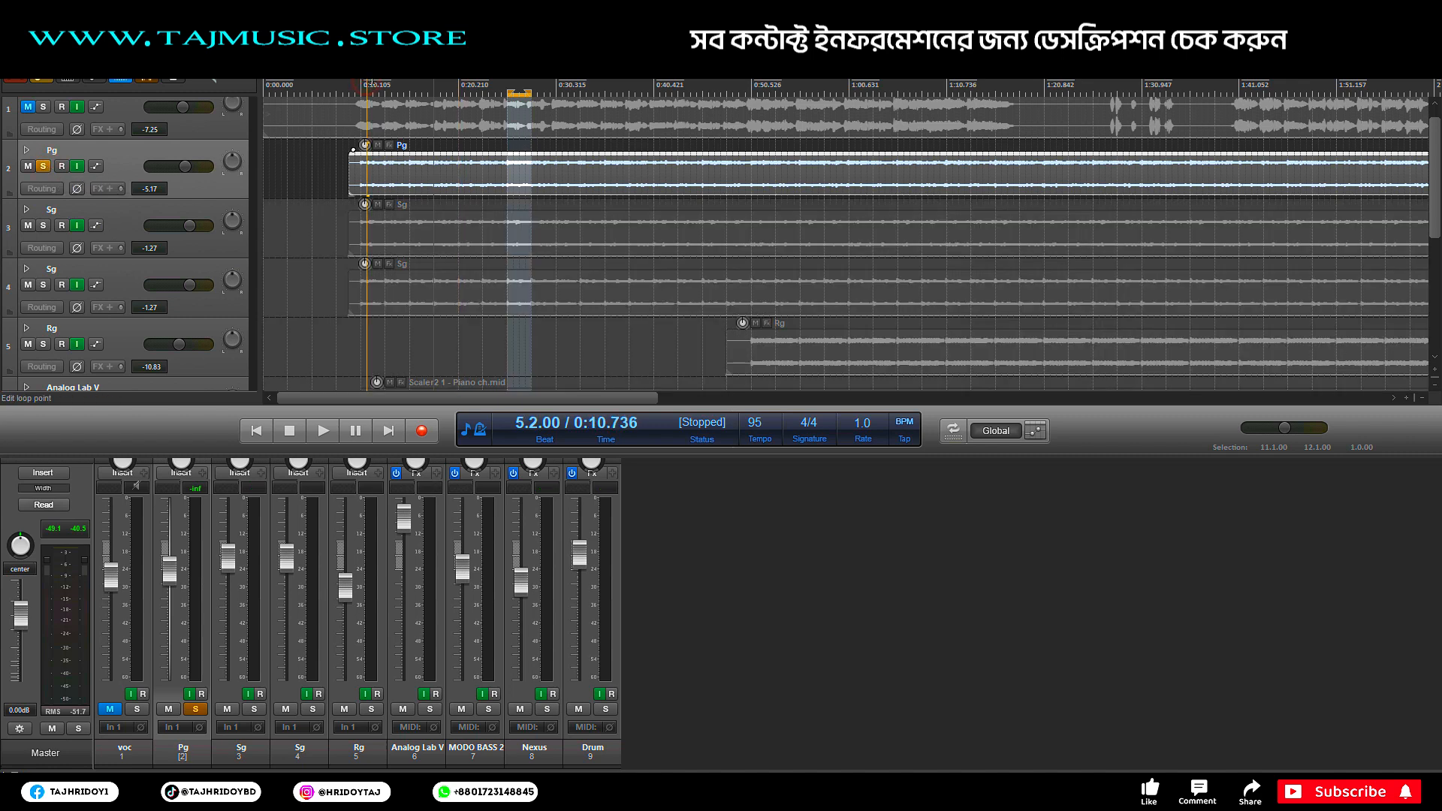
{"action": "left_click", "coordinate": [526, 89]}
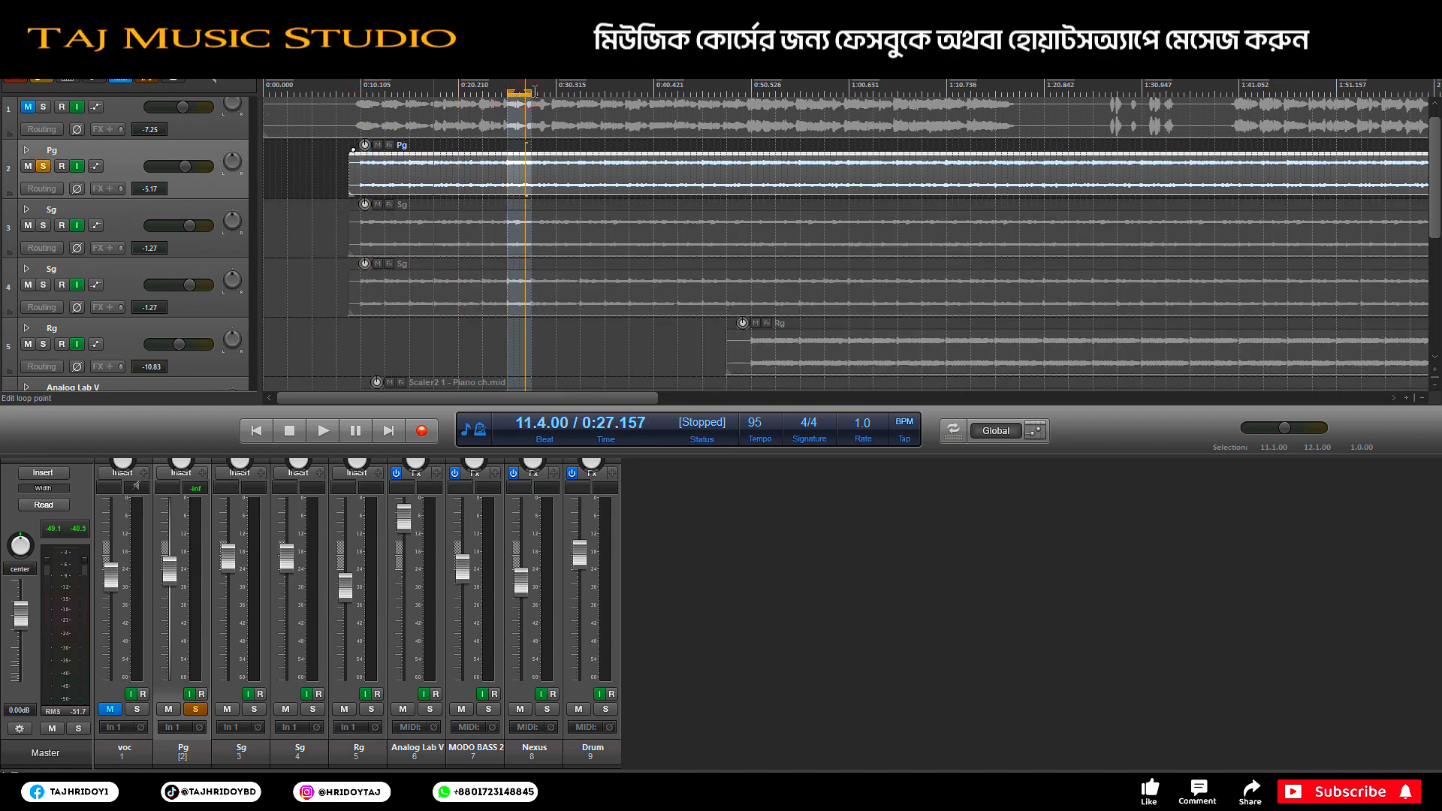
{"action": "left_click_drag", "start_coordinate": [527, 96], "coordinate": [267, 97]}
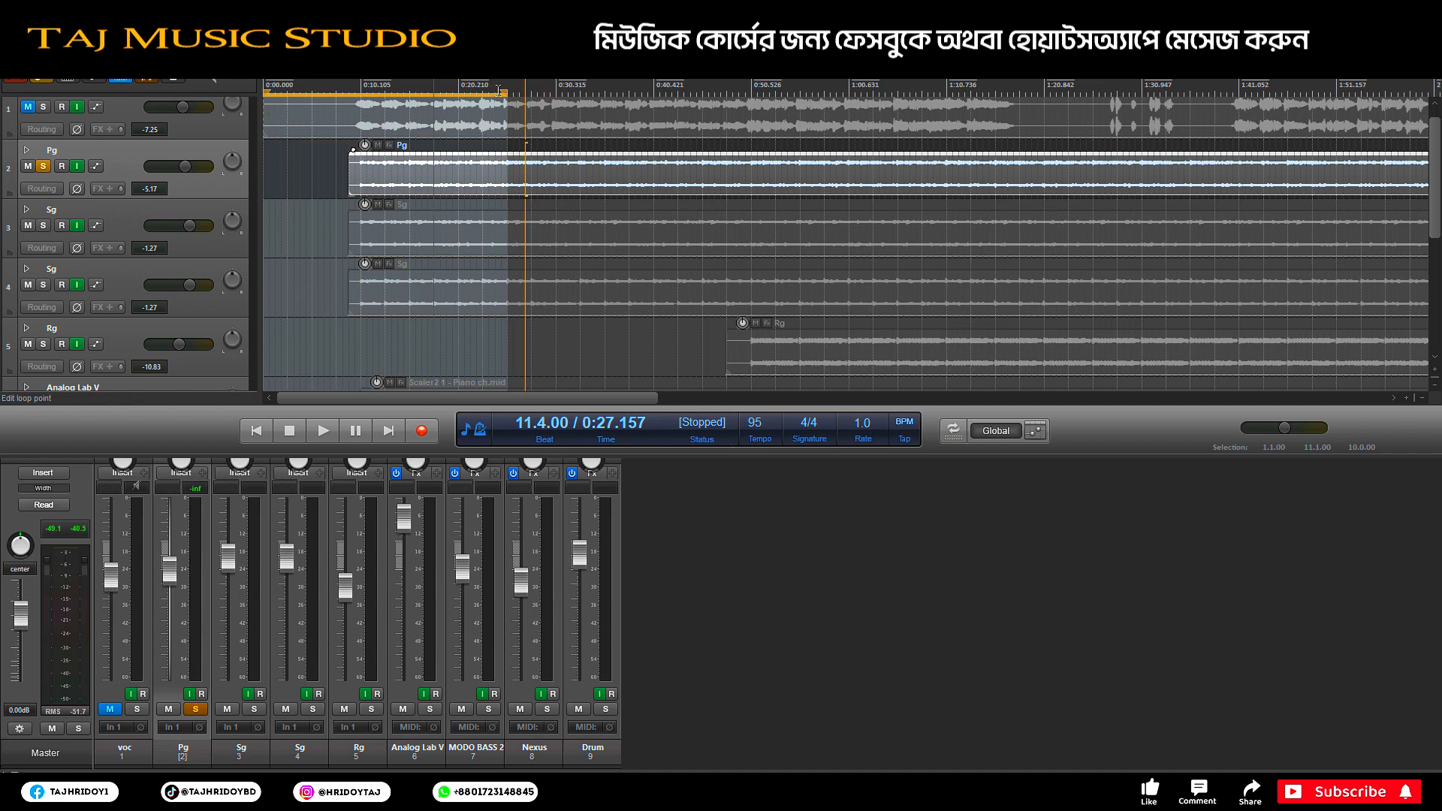
{"action": "left_click_drag", "start_coordinate": [506, 94], "coordinate": [265, 105]}
{"action": "key", "text": "space"}
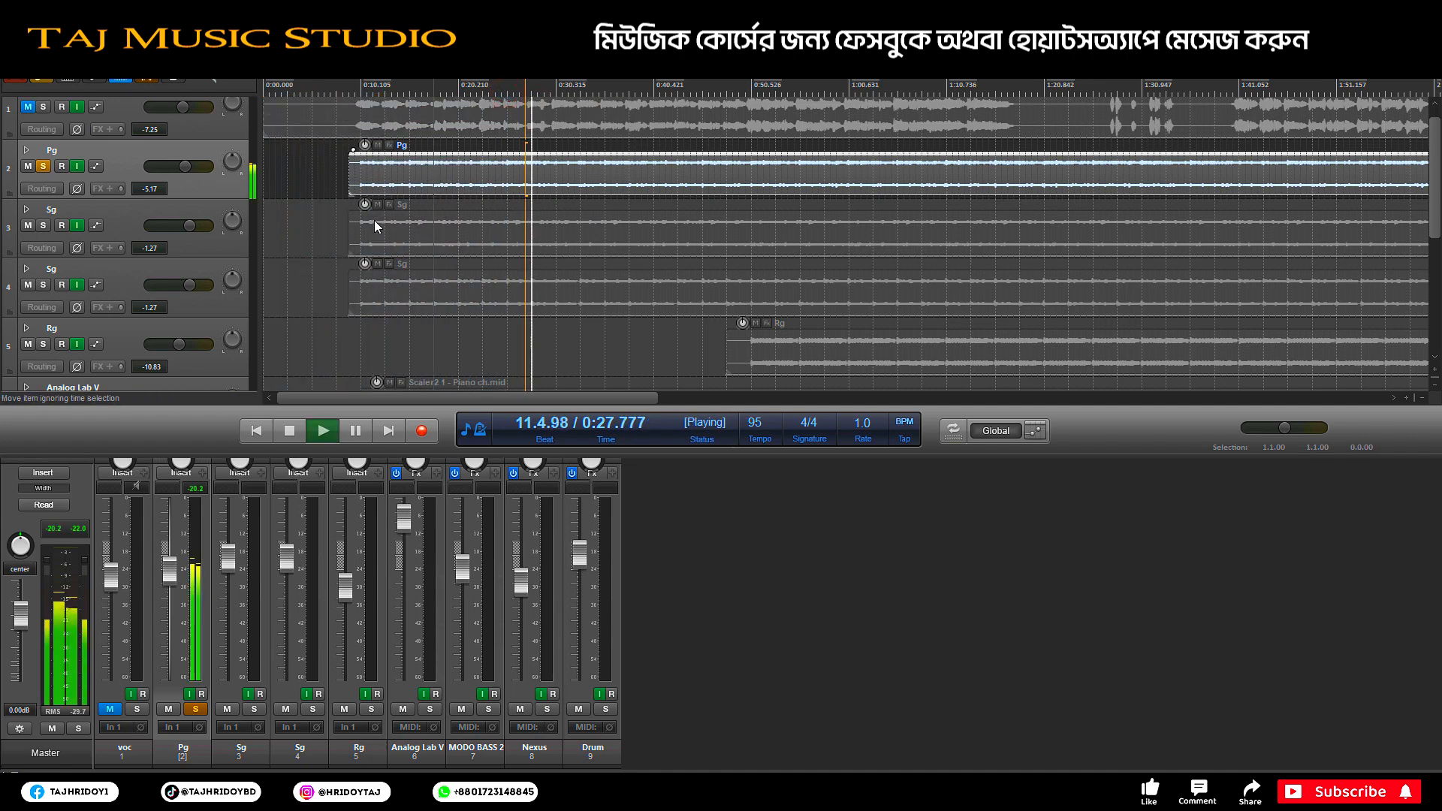
{"action": "left_click", "coordinate": [43, 226]}
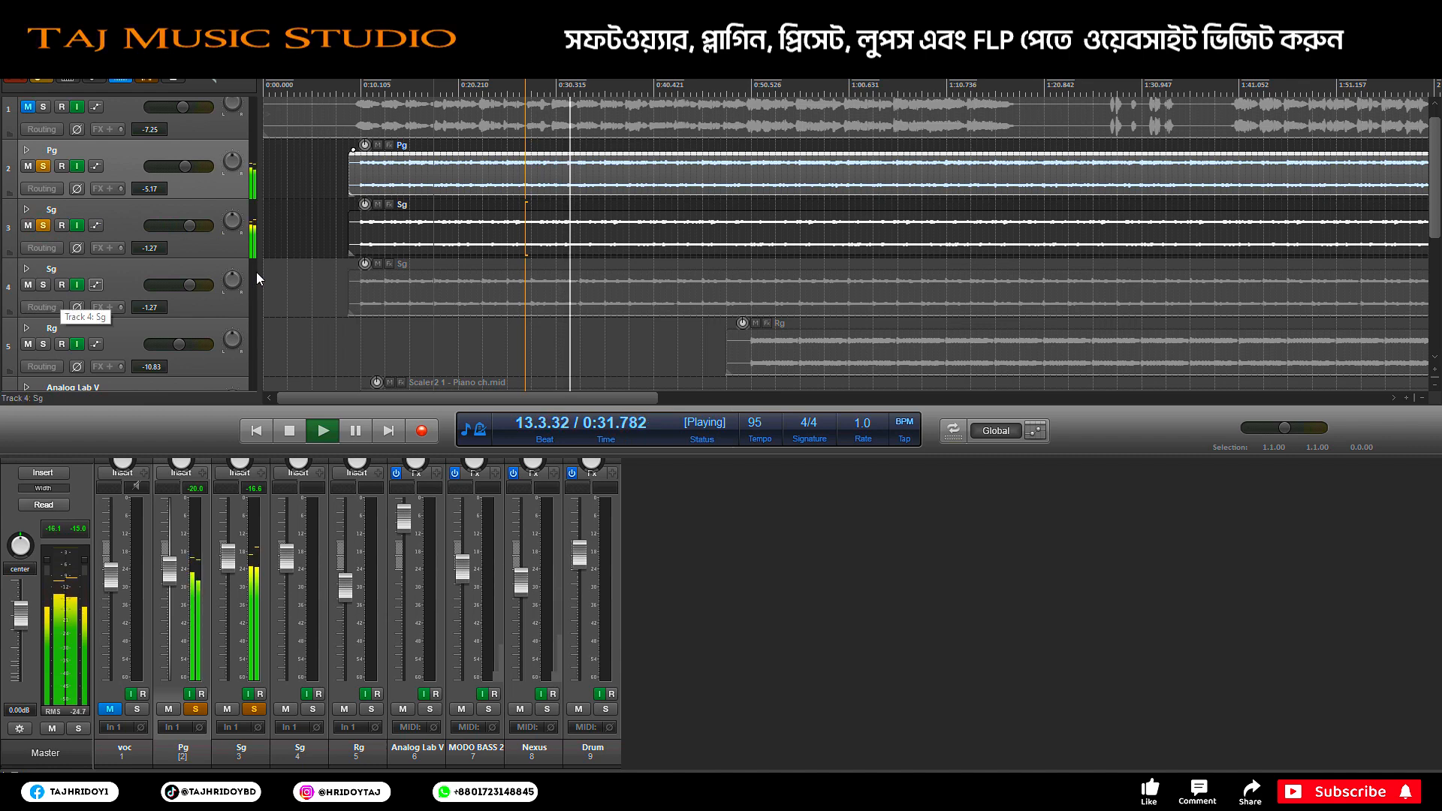
{"action": "left_click", "coordinate": [43, 286]}
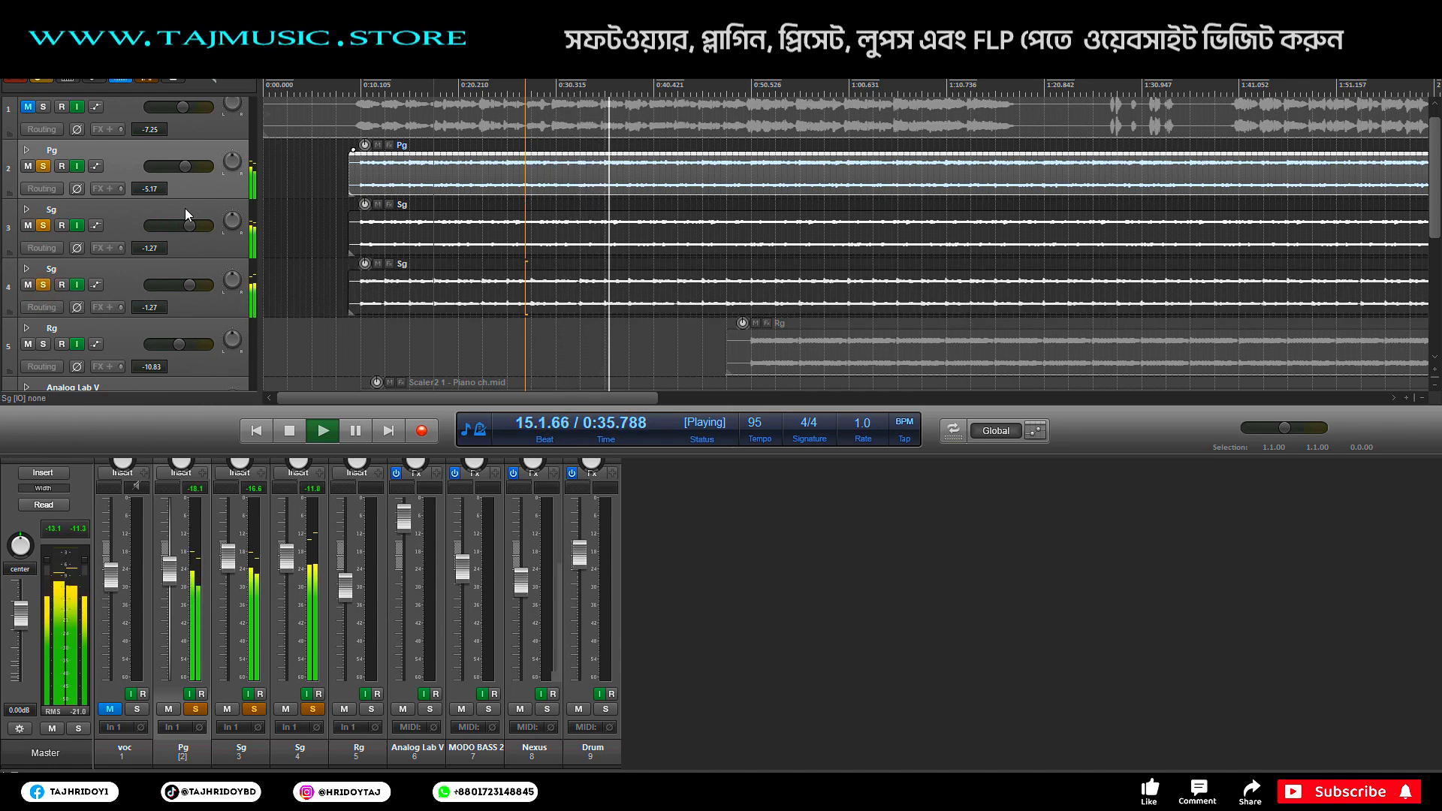
{"action": "left_click_drag", "start_coordinate": [485, 398], "coordinate": [537, 397]}
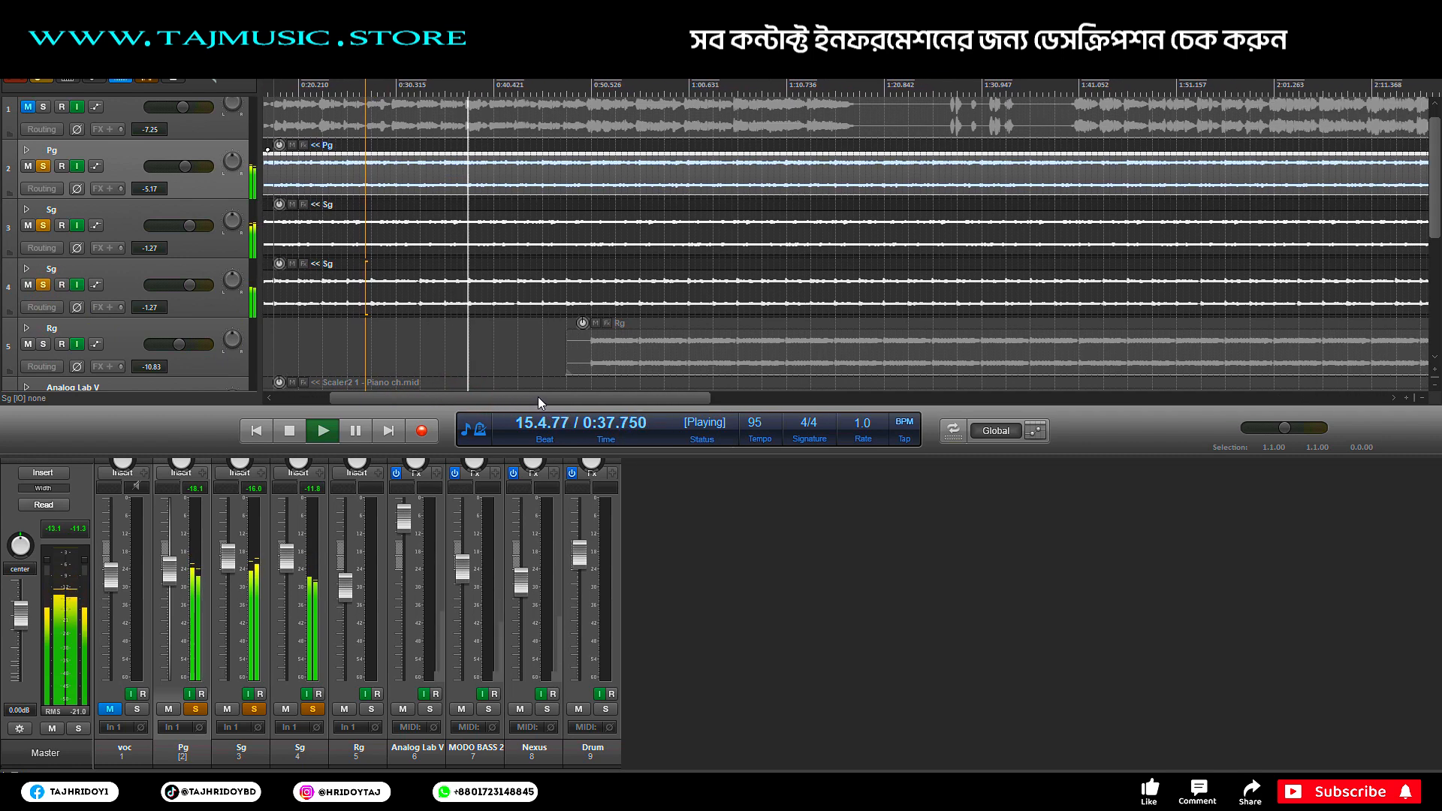
Step: Solo the voc track and raise its volume to -4.57 dB, then unsolo it
{"action": "left_click", "coordinate": [43, 108]}
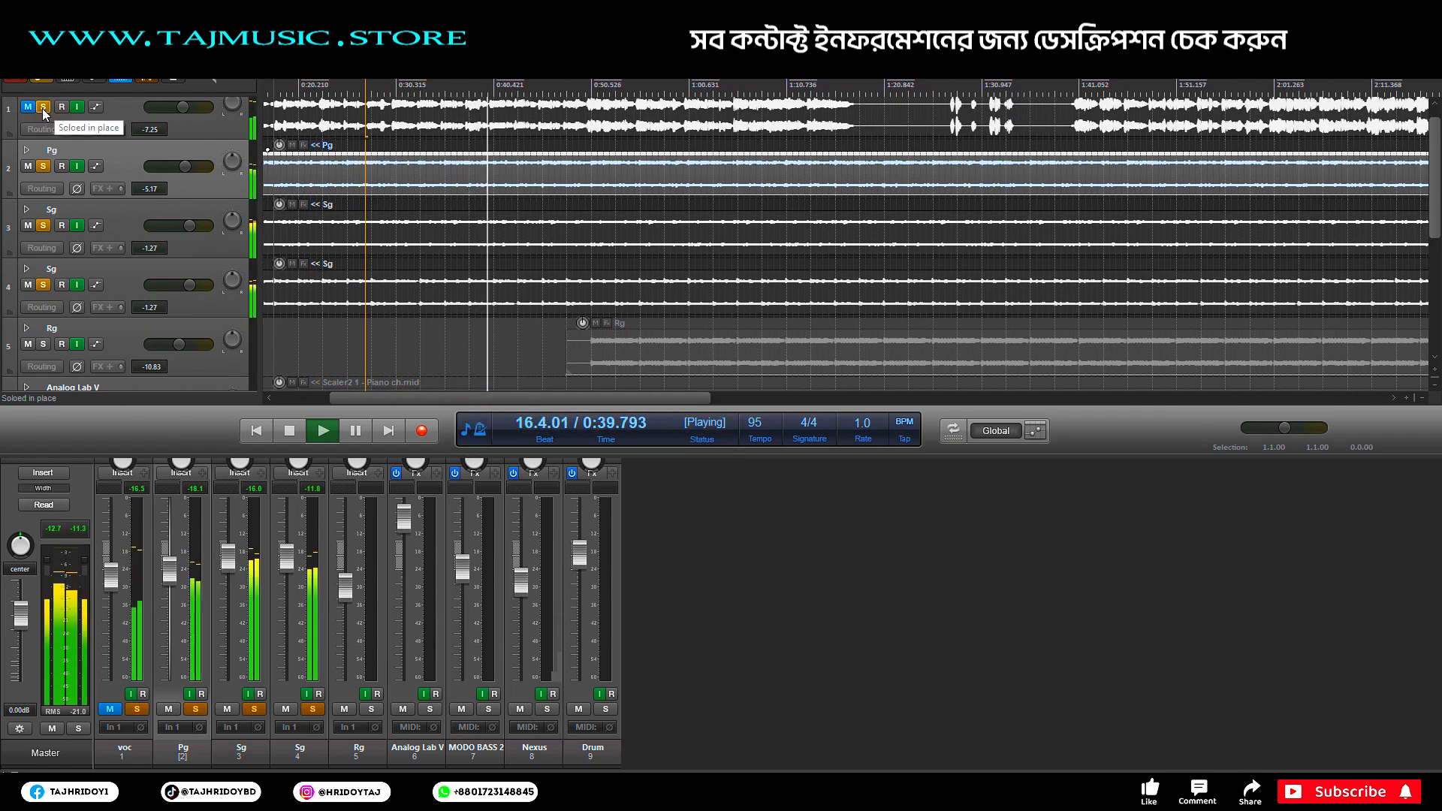
{"action": "left_click_drag", "start_coordinate": [183, 107], "coordinate": [187, 106]}
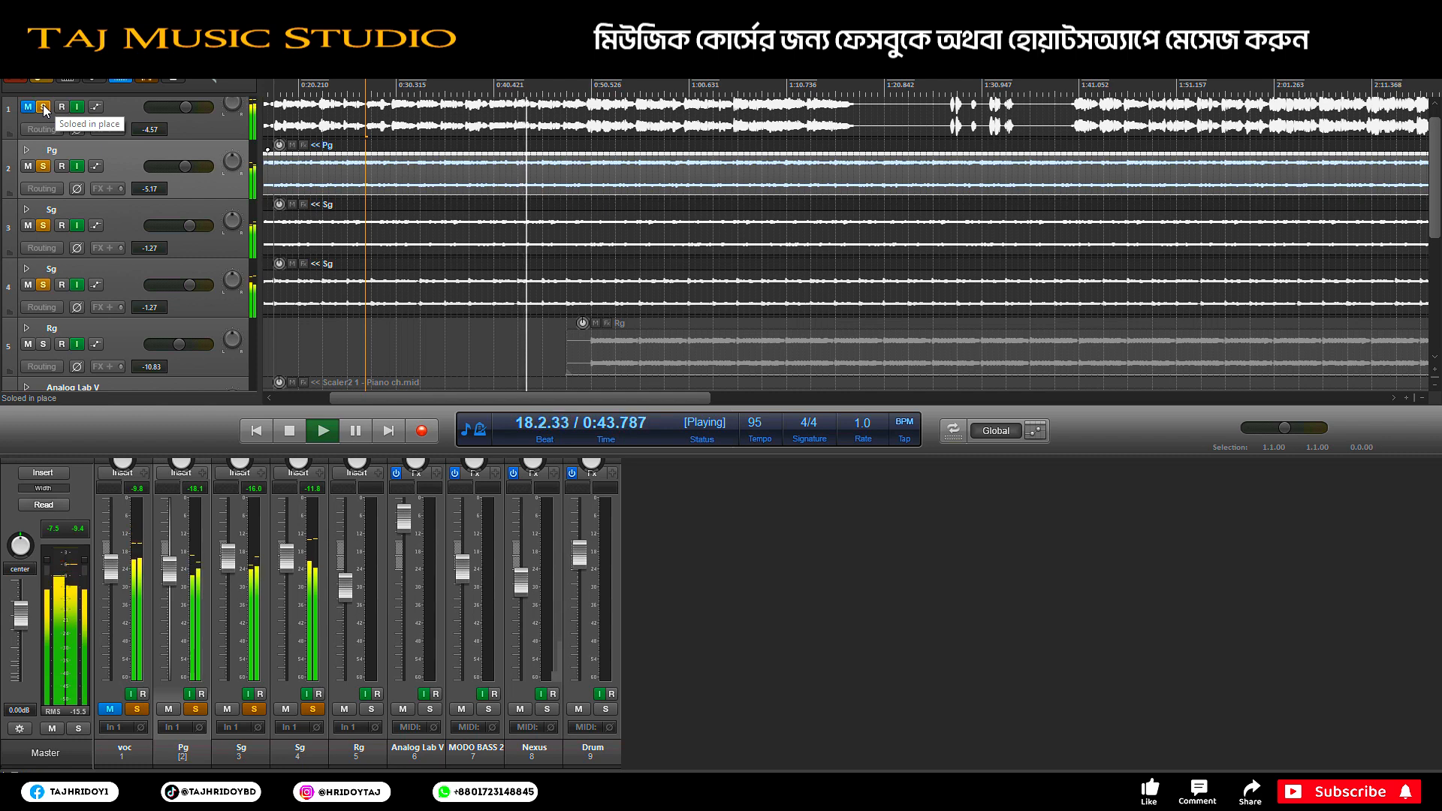
{"action": "key", "text": "space"}
{"action": "left_click", "coordinate": [44, 108]}
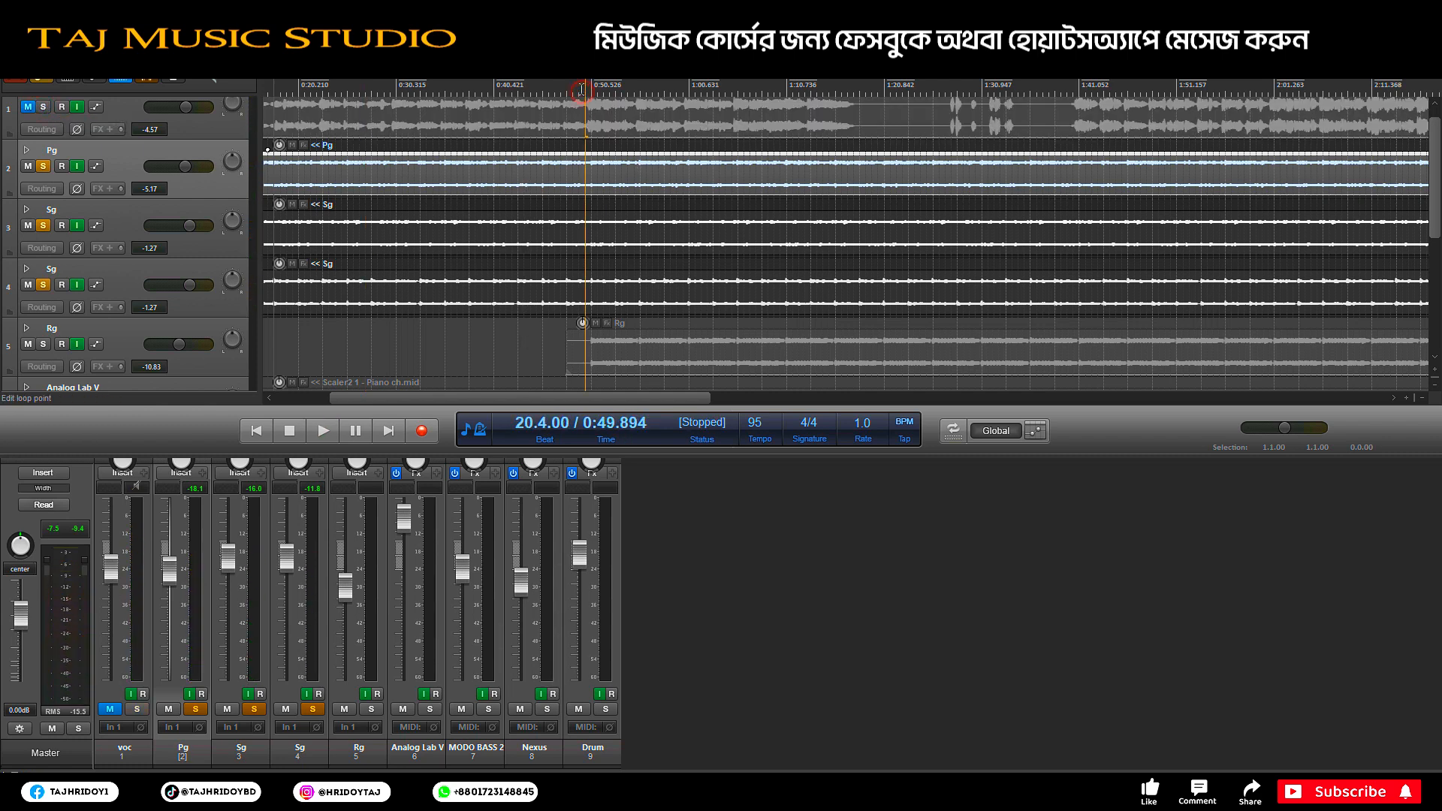
Step: Audition the Rg guitar alone, then unsolo all guitar tracks and hide the mixer
{"action": "left_click", "coordinate": [43, 344]}
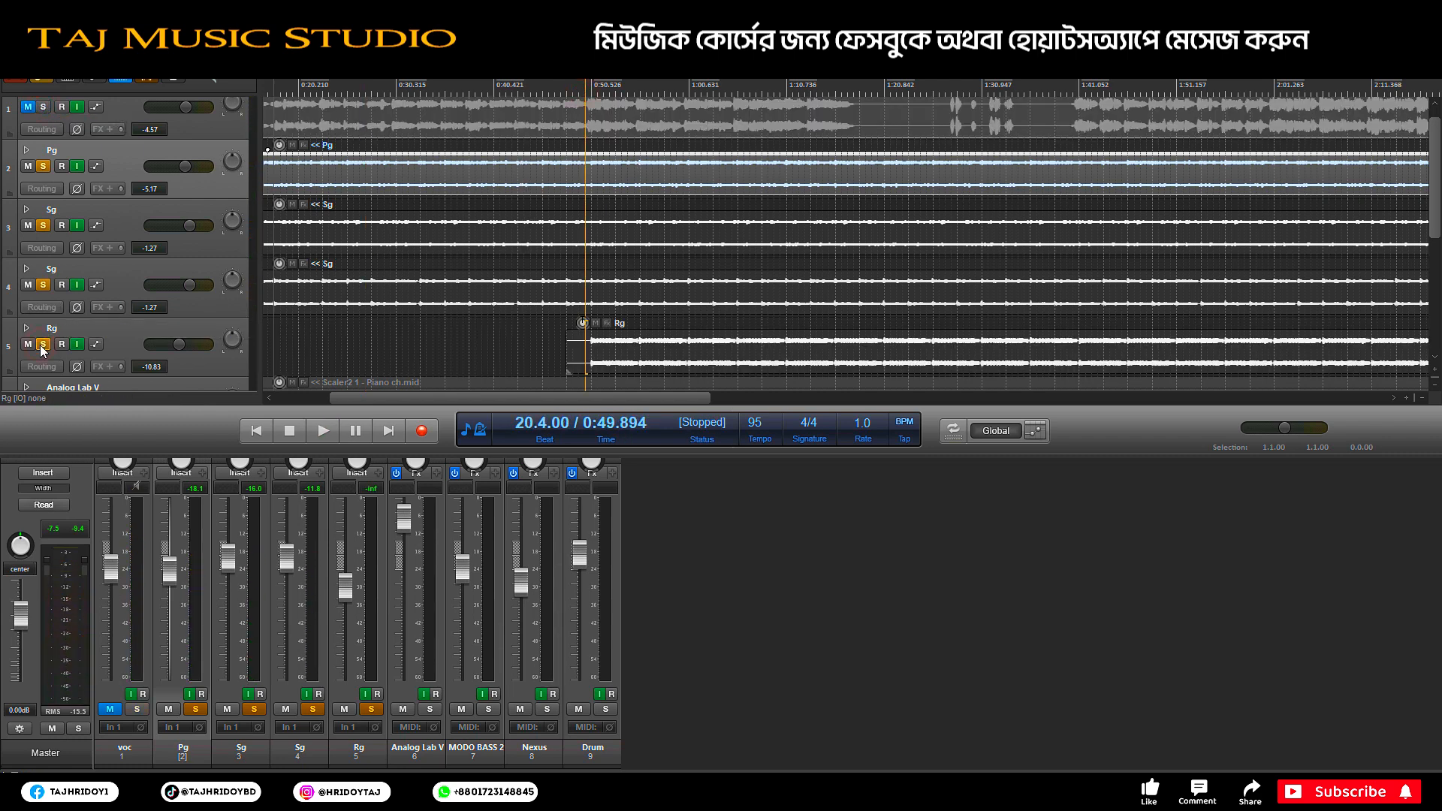
{"action": "key", "text": "space"}
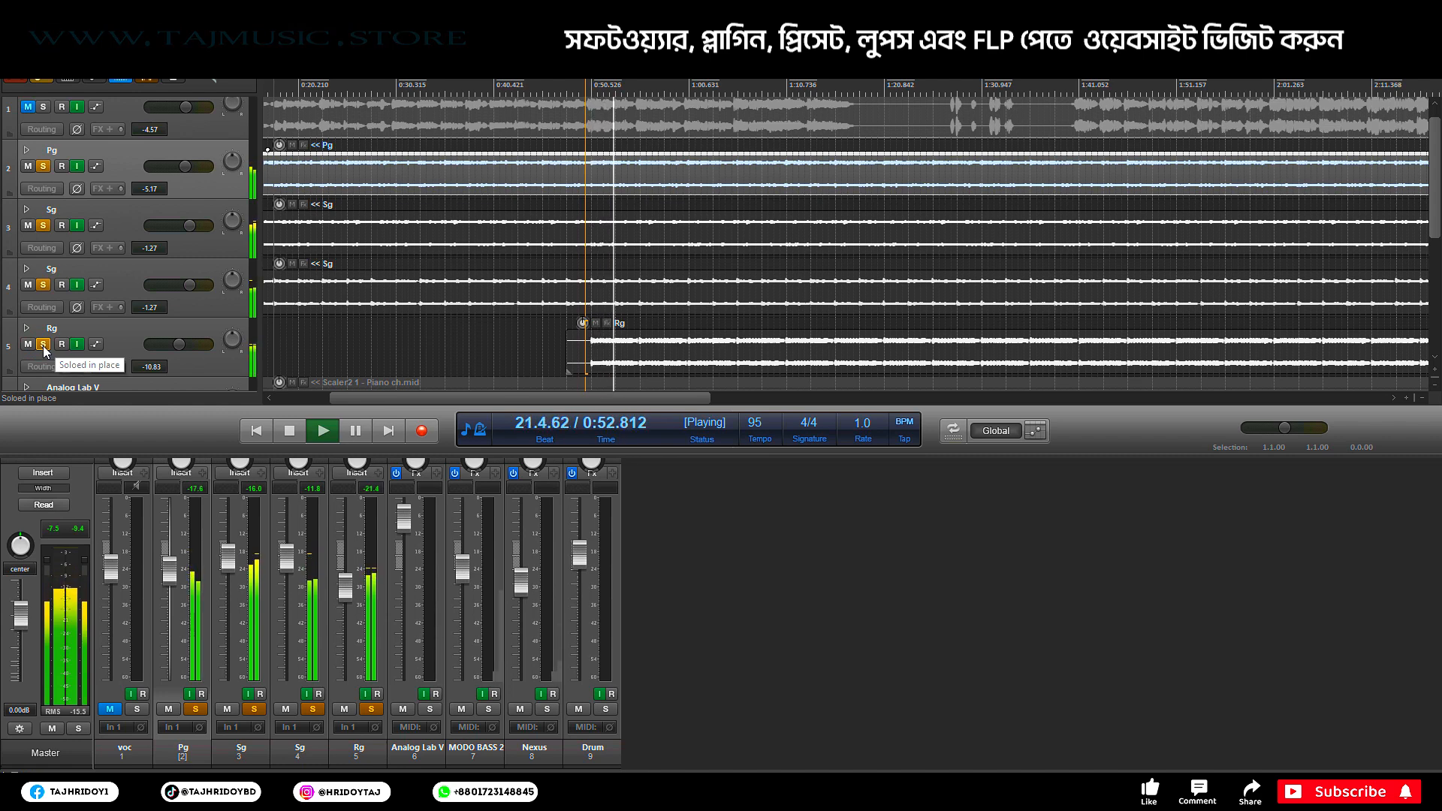
{"action": "key", "text": "space"}
{"action": "left_click", "coordinate": [43, 345]}
{"action": "left_click", "coordinate": [43, 285]}
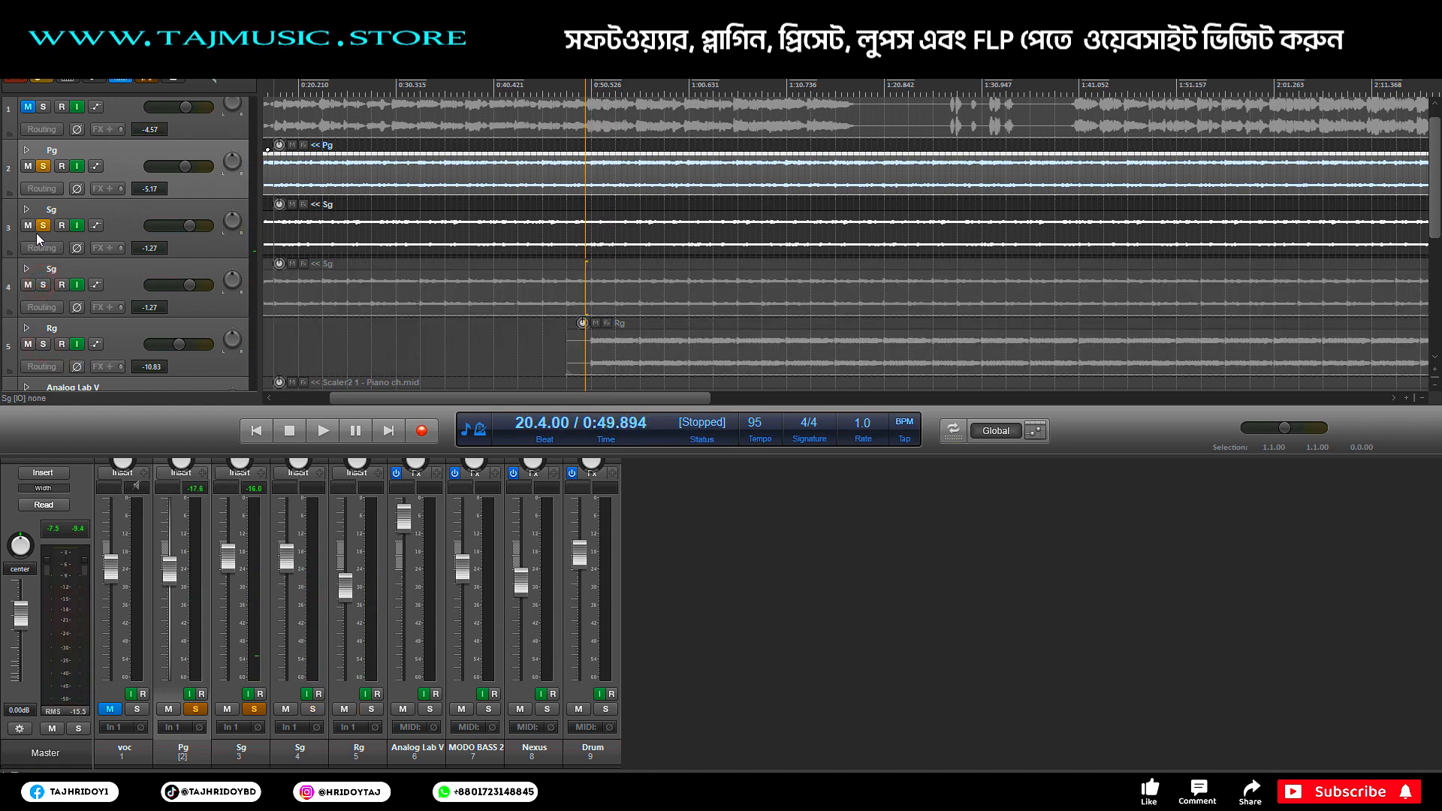
{"action": "left_click", "coordinate": [43, 225]}
{"action": "left_click", "coordinate": [43, 166]}
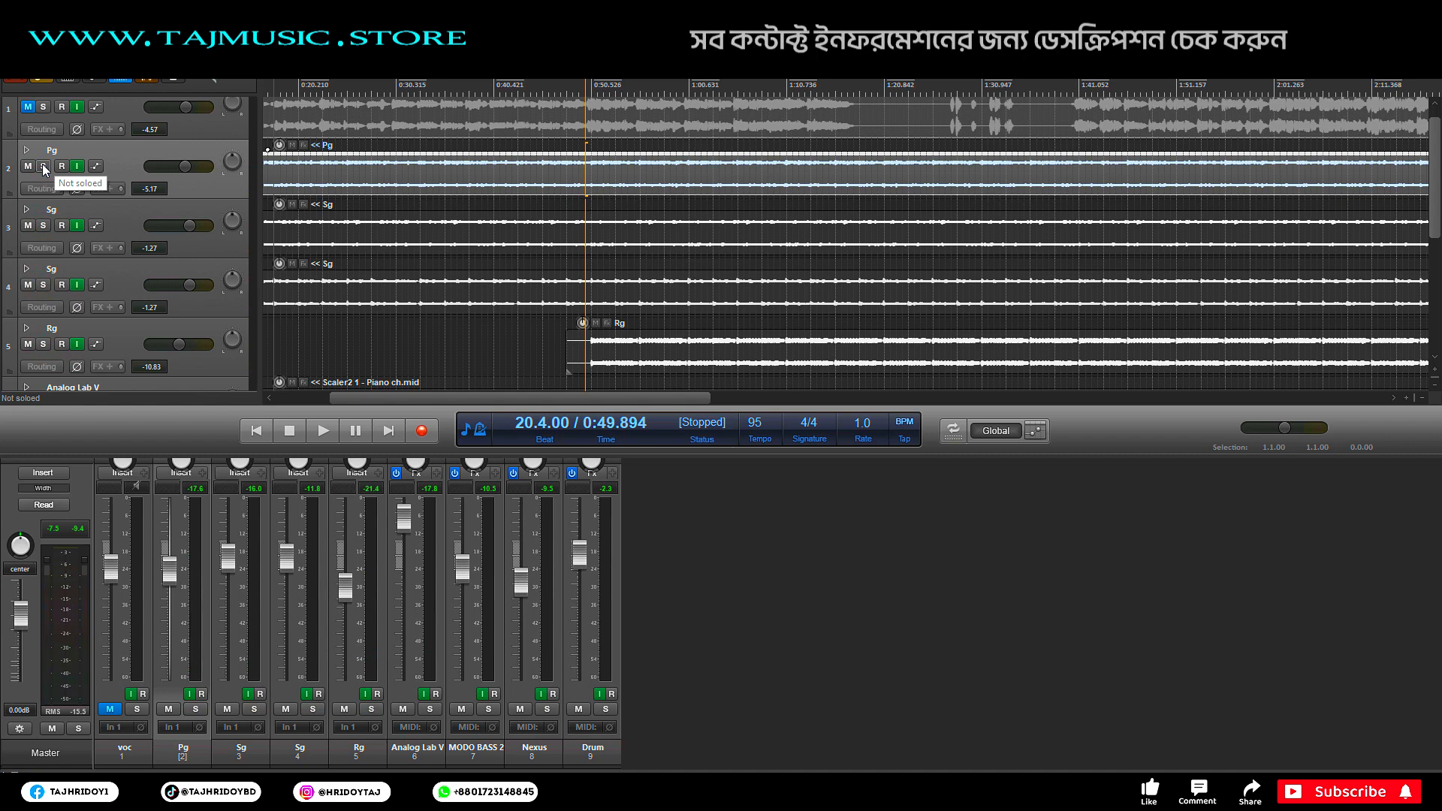
{"action": "key", "text": "ctrl+m"}
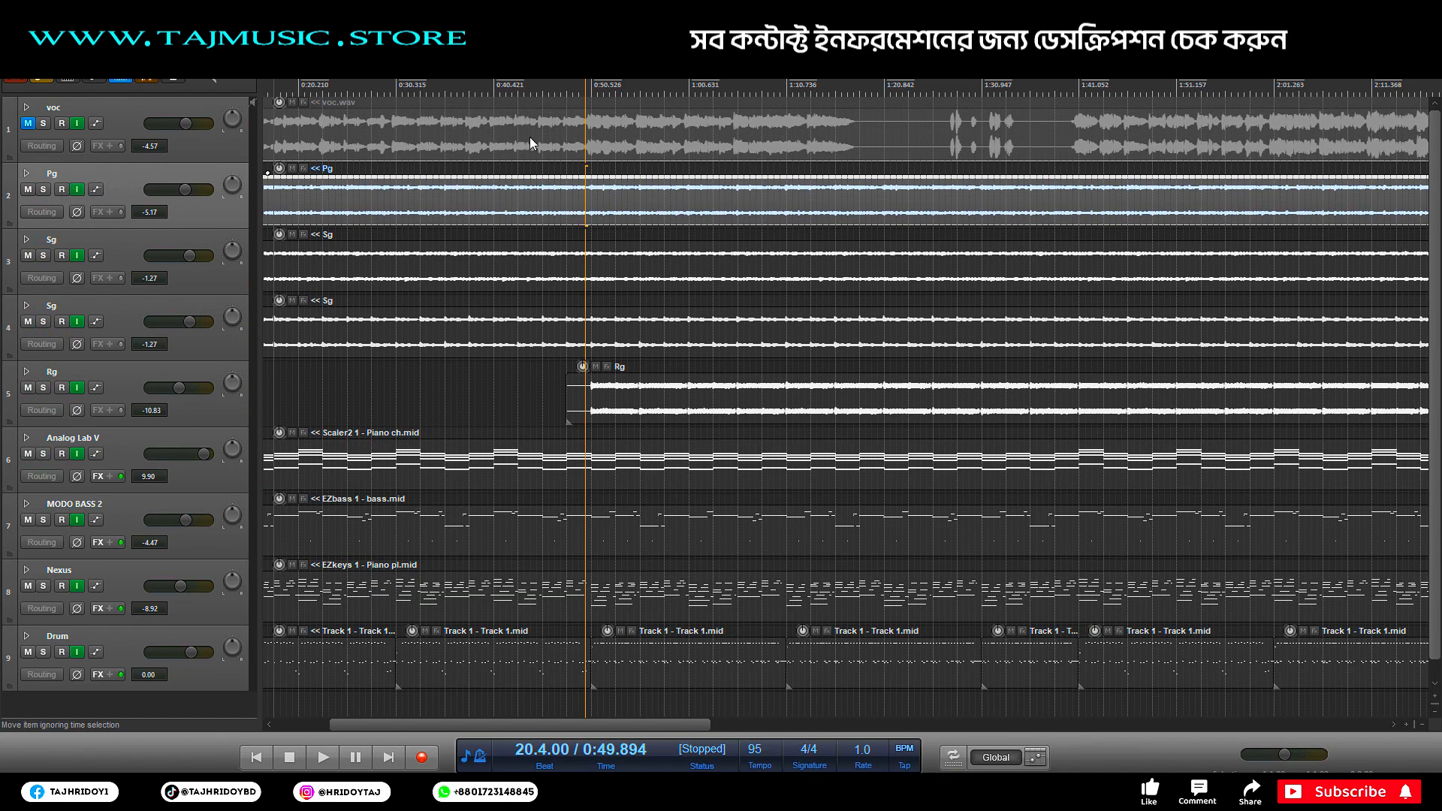
Step: Play from 0:46.736 while toggling the voc track's mute to compare, leaving it unmuted
{"action": "left_click", "coordinate": [555, 87]}
{"action": "left_click", "coordinate": [28, 123]}
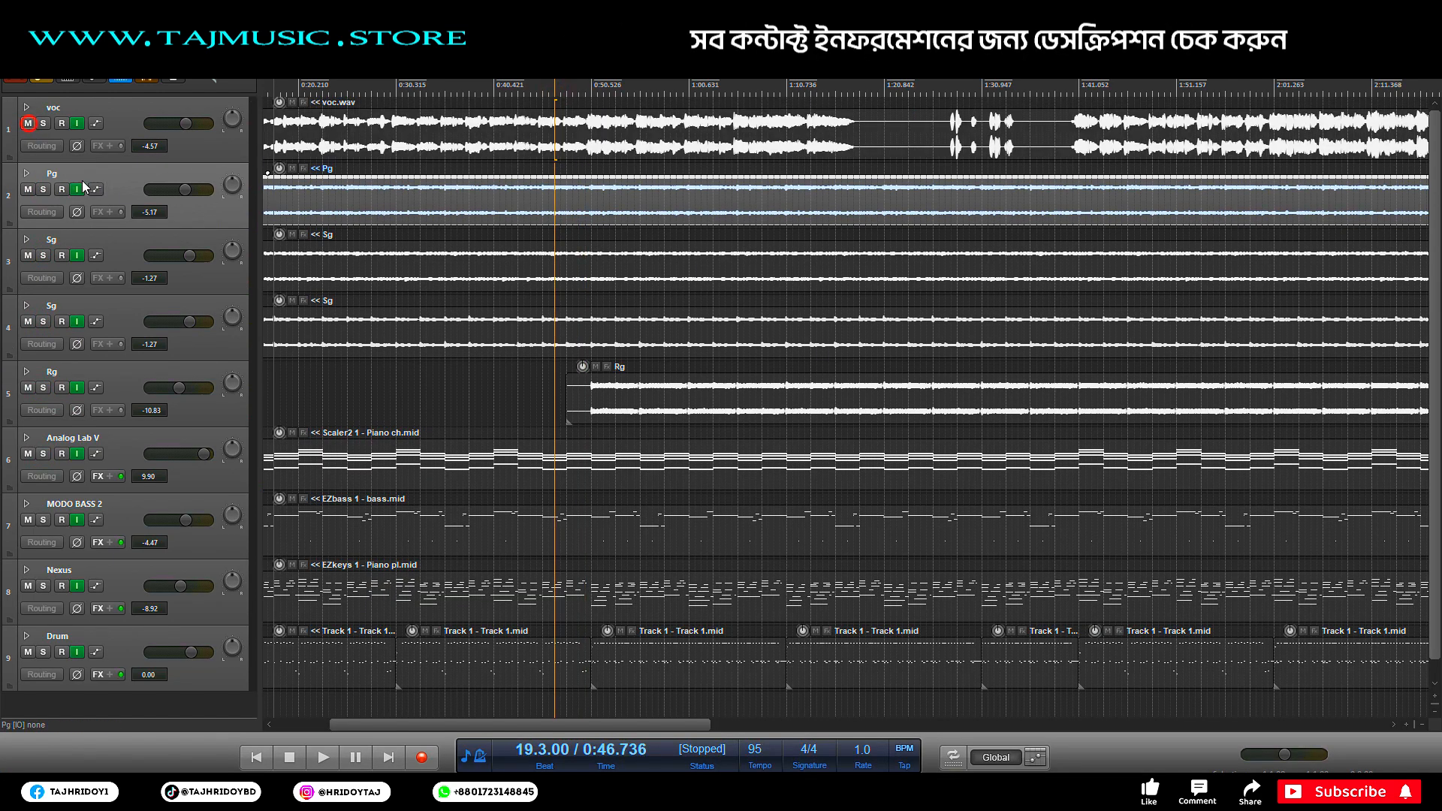
{"action": "key", "text": "space"}
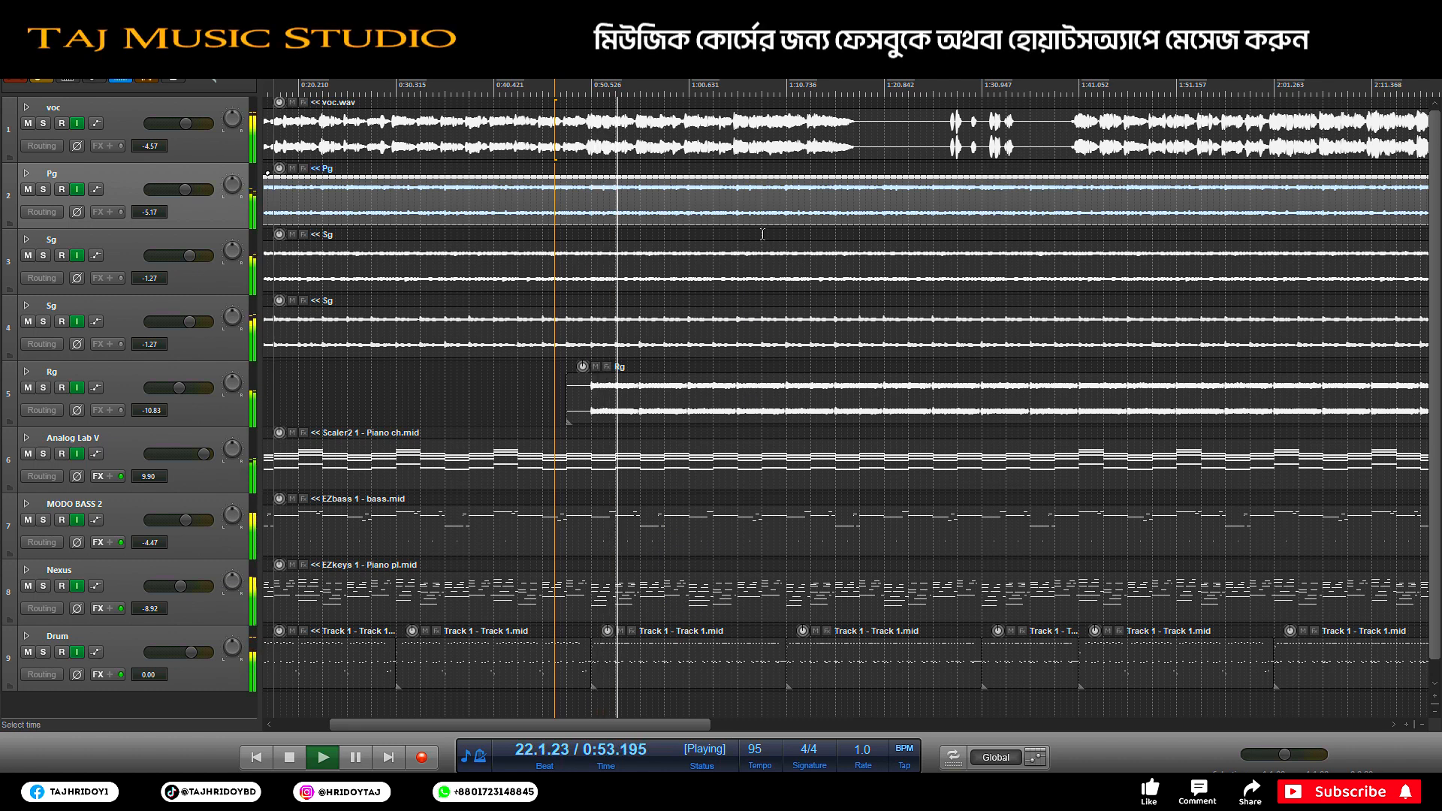
{"action": "left_click", "coordinate": [28, 124]}
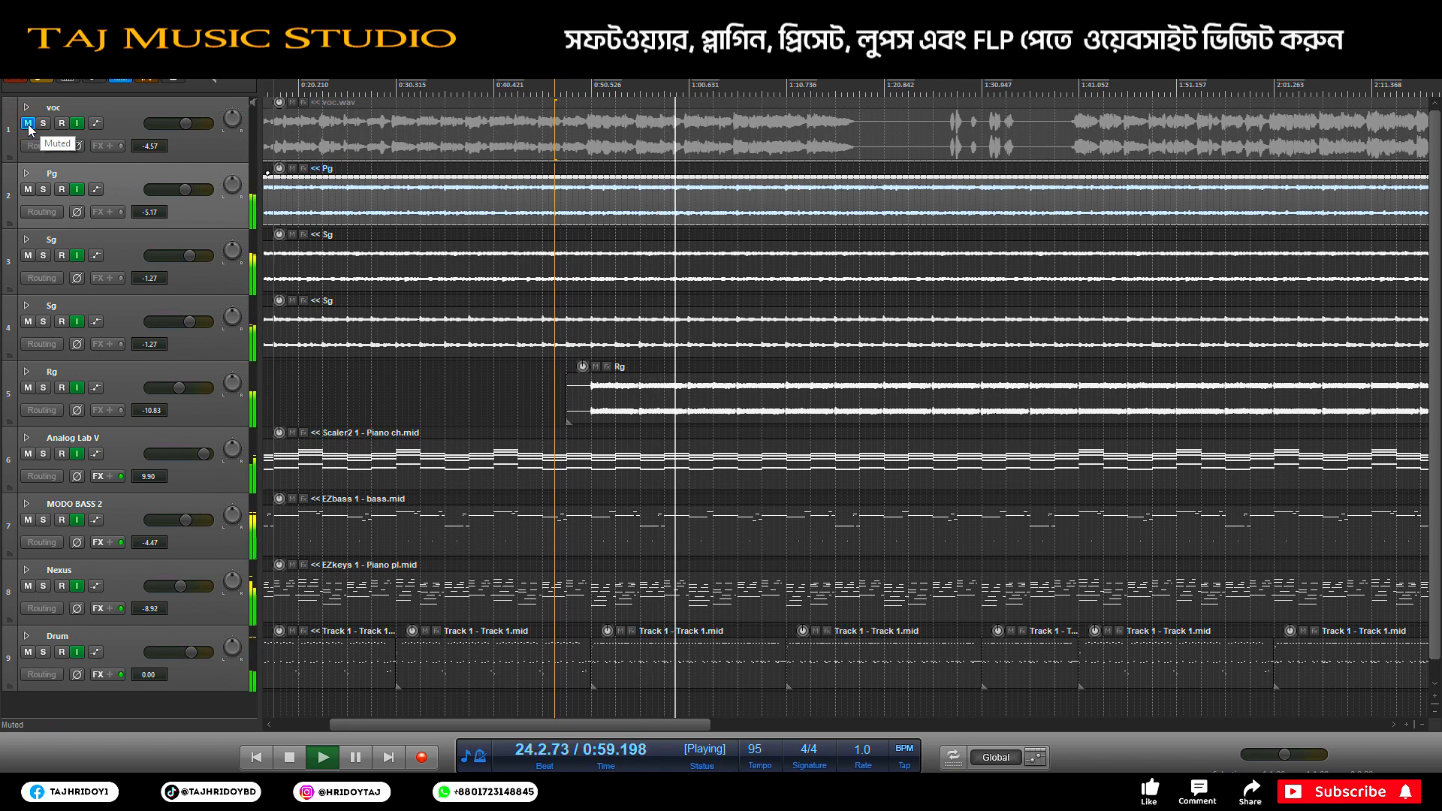
{"action": "left_click", "coordinate": [28, 124]}
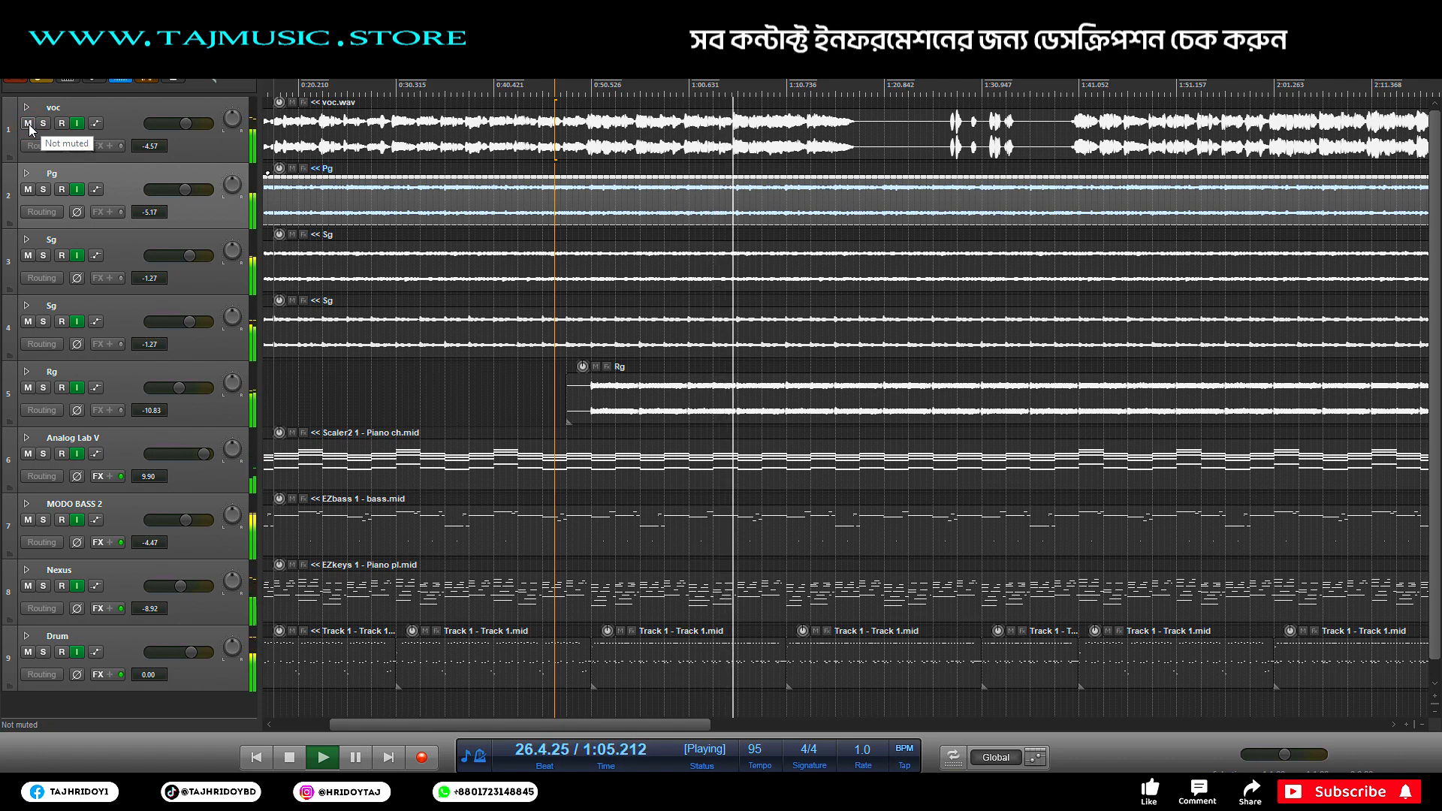
{"action": "left_click", "coordinate": [28, 124]}
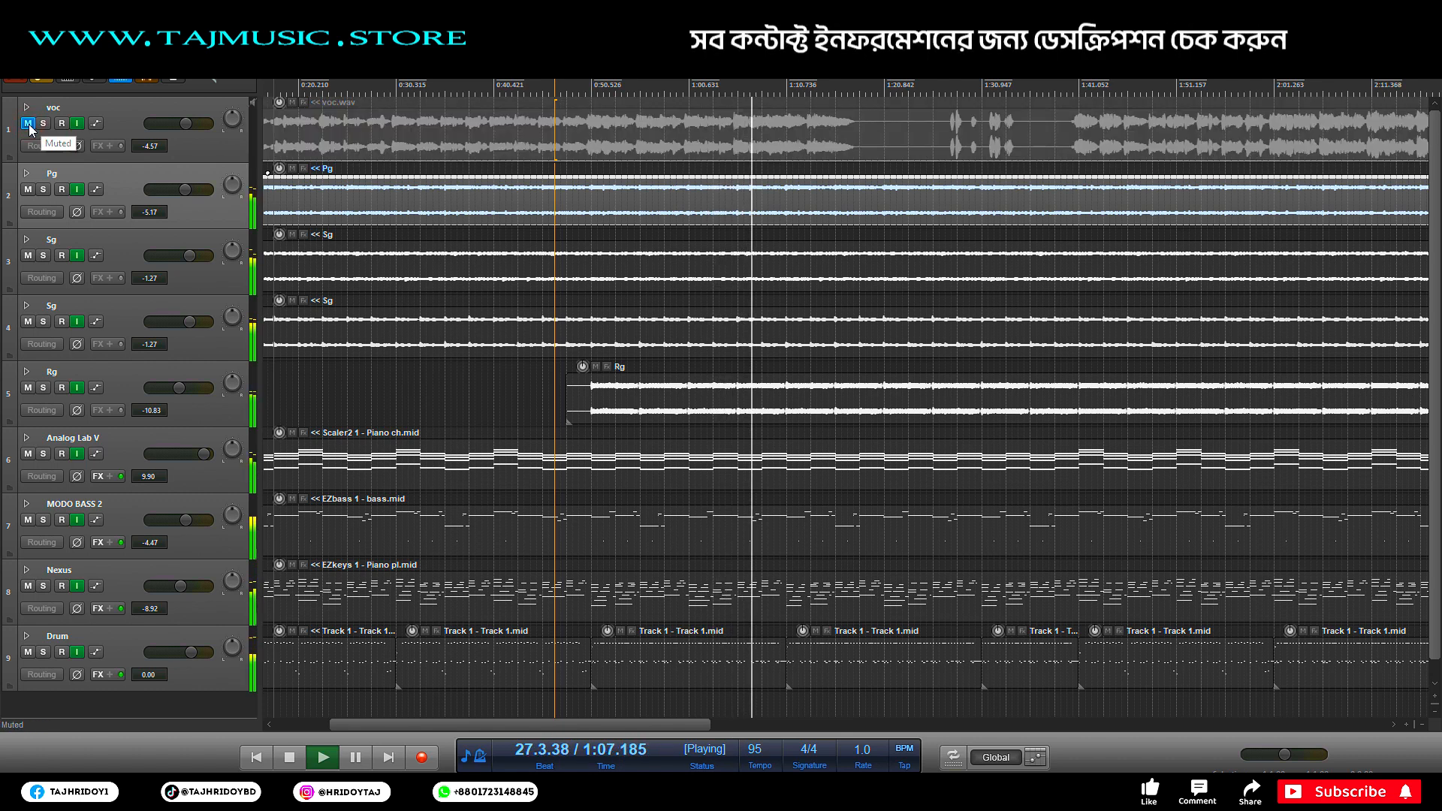
{"action": "left_click", "coordinate": [27, 124]}
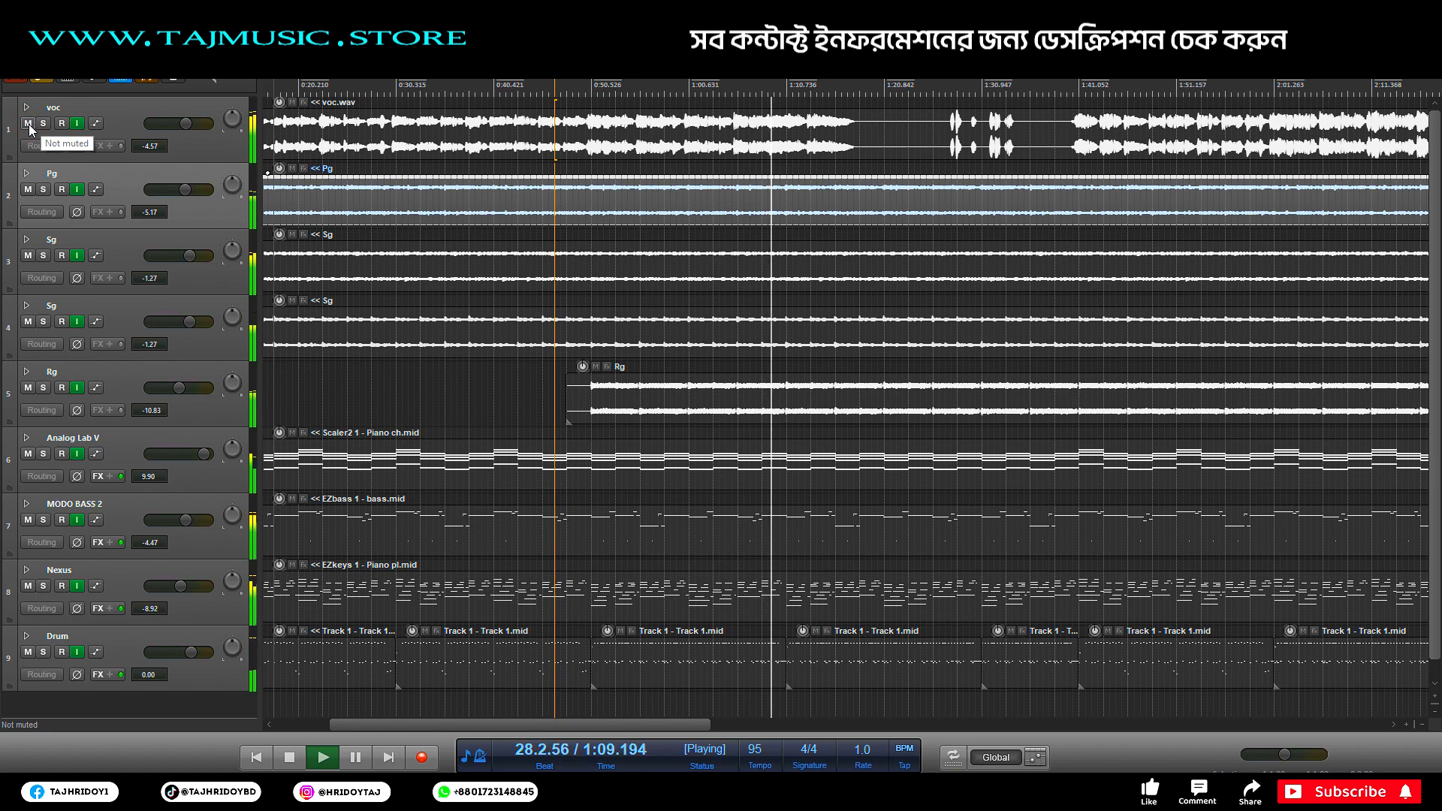
{"action": "left_click", "coordinate": [27, 124]}
{"action": "left_click", "coordinate": [28, 124]}
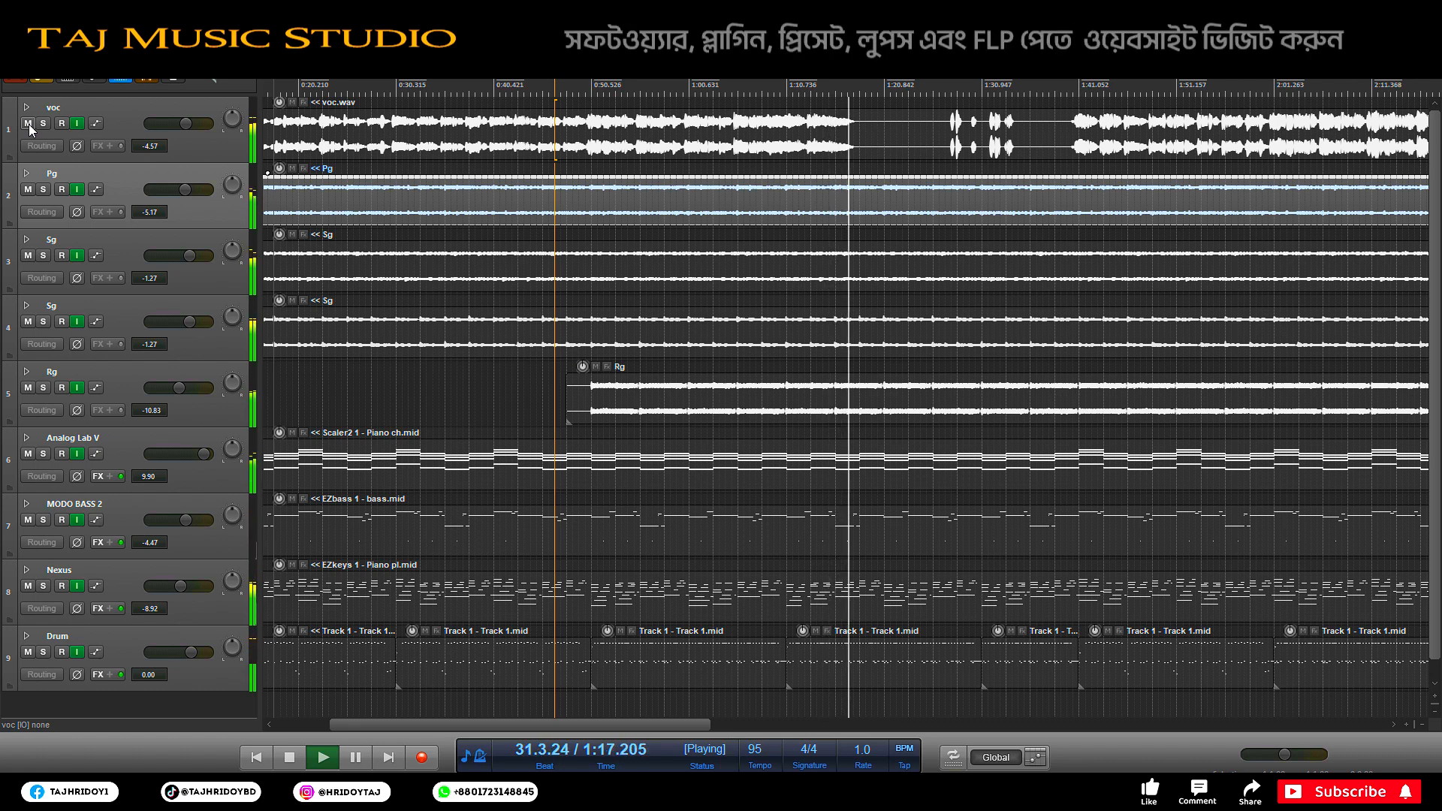
{"action": "key", "text": "space"}
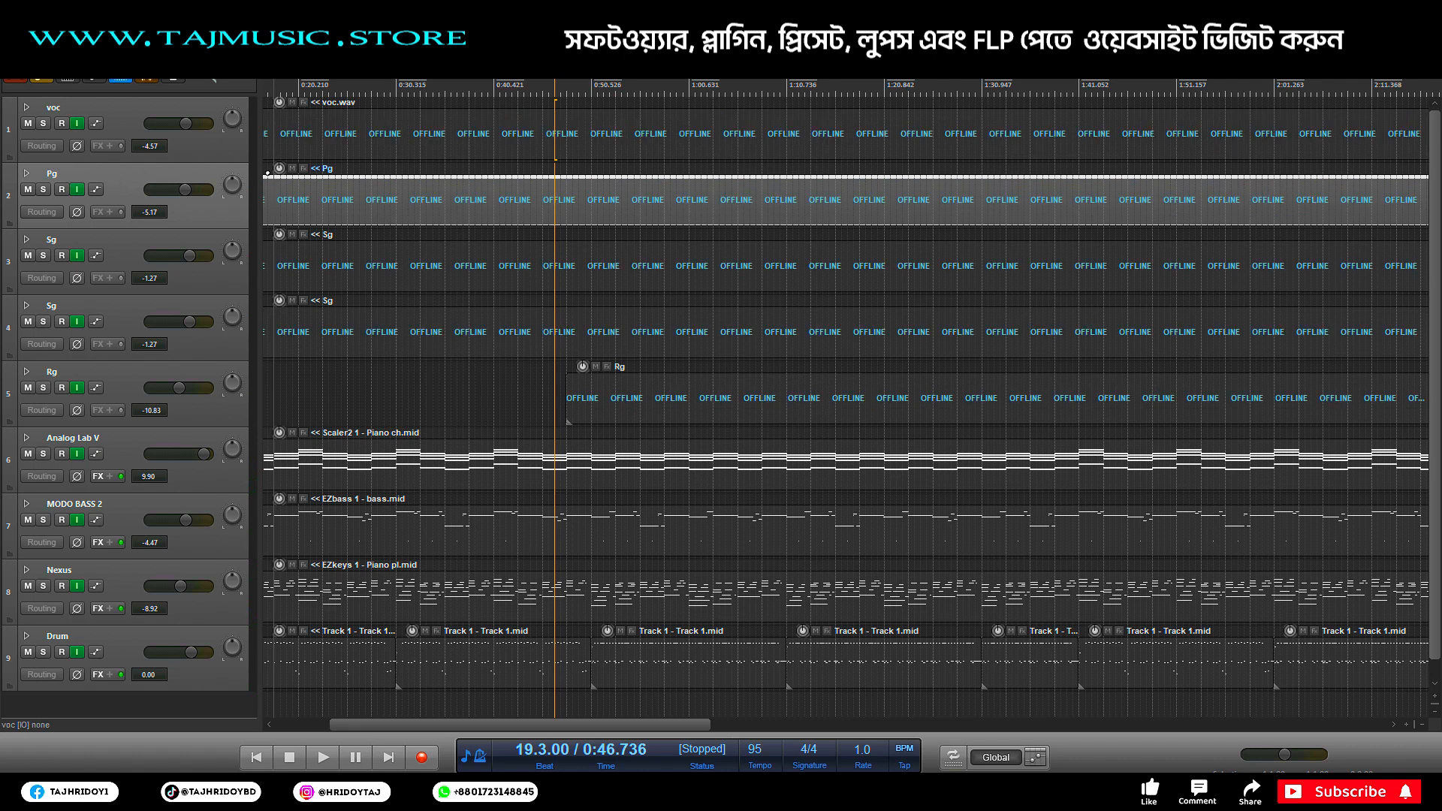
Step: Refocus the arrange view so audio comes back online and zoom out to show from 0:00
{"action": "left_click", "coordinate": [469, 453]}
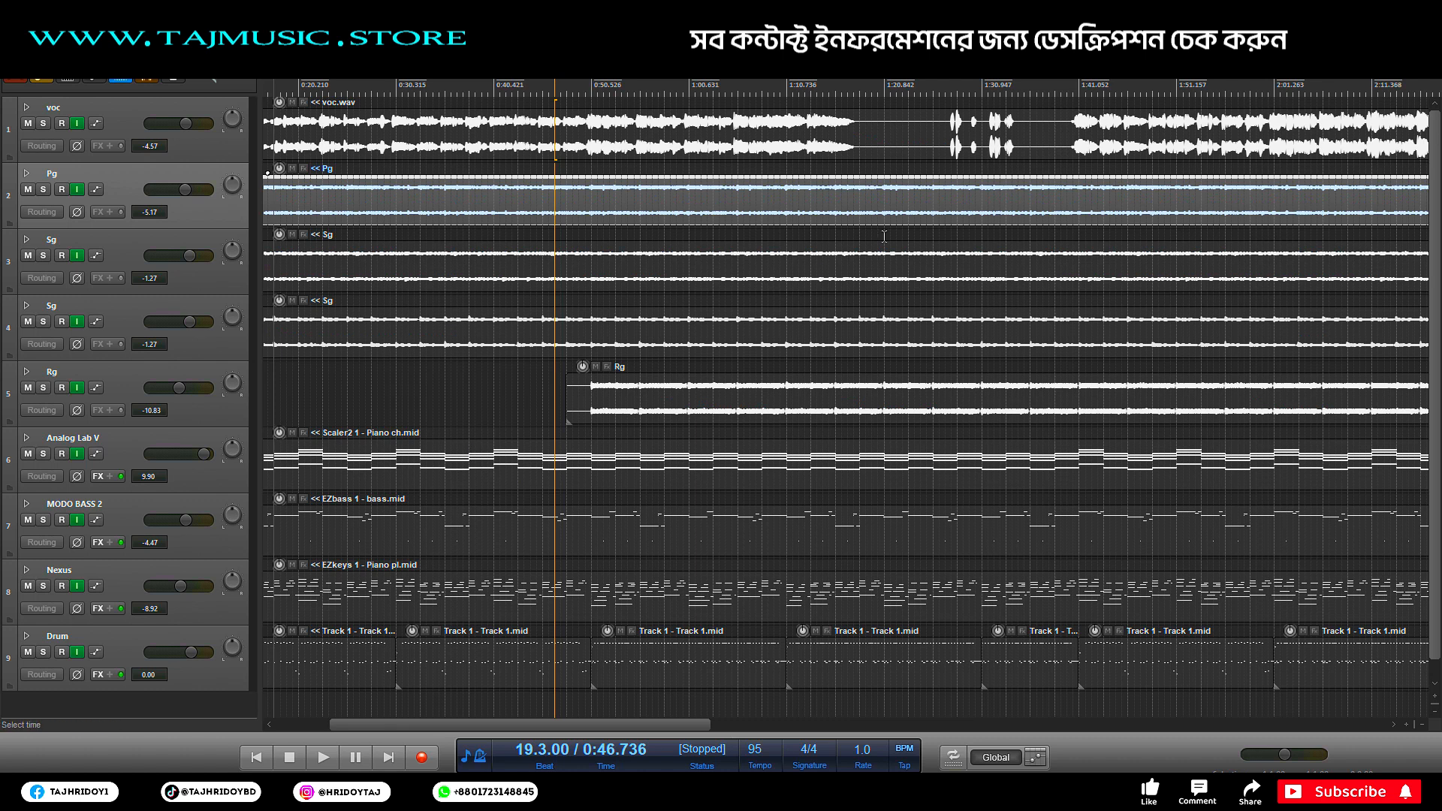
{"action": "scroll", "coordinate": [406, 87], "scroll_direction": "down", "scroll_amount": 2}
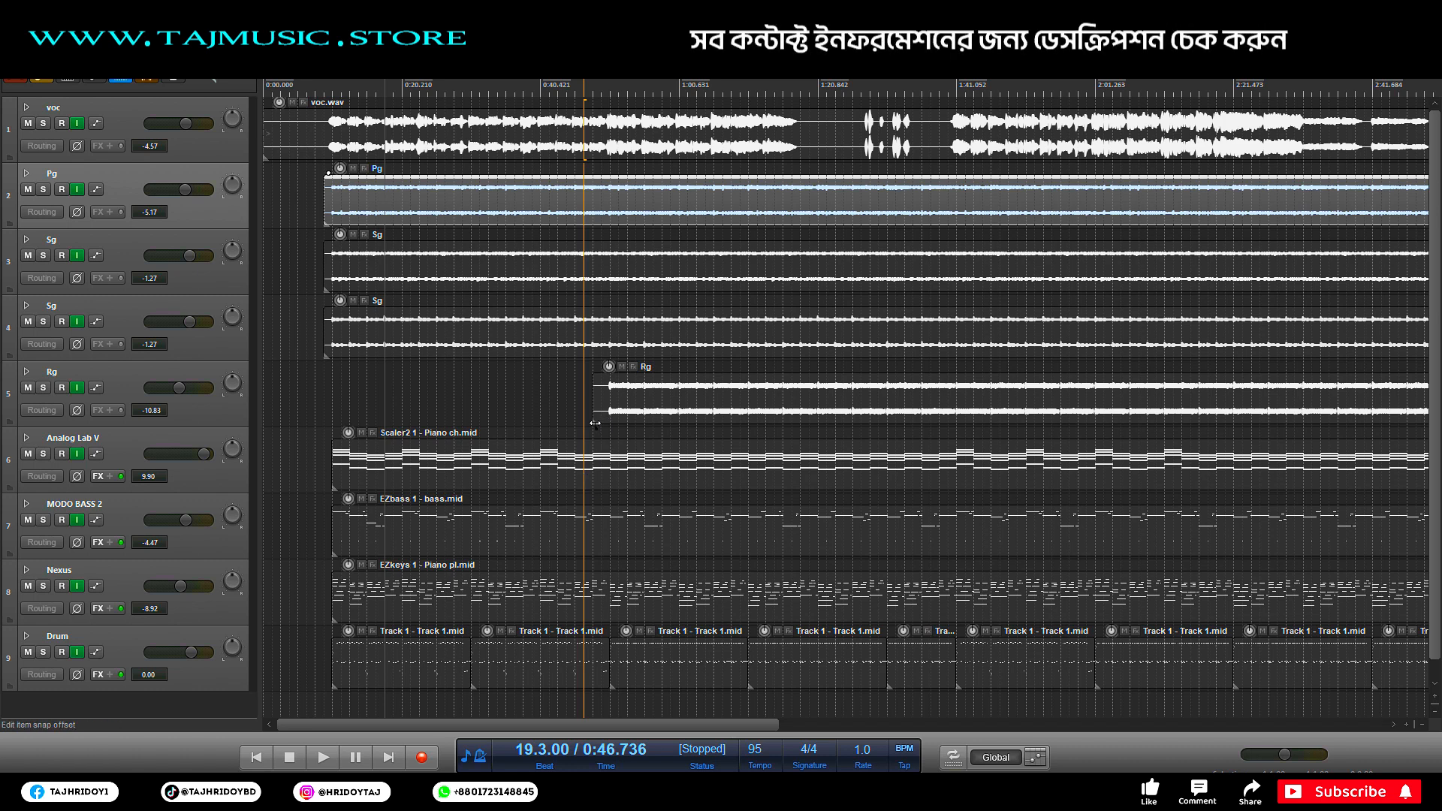
Step: Move the Rg guitar item to start at 20.1.00 and show the mixer
{"action": "left_click", "coordinate": [595, 422]}
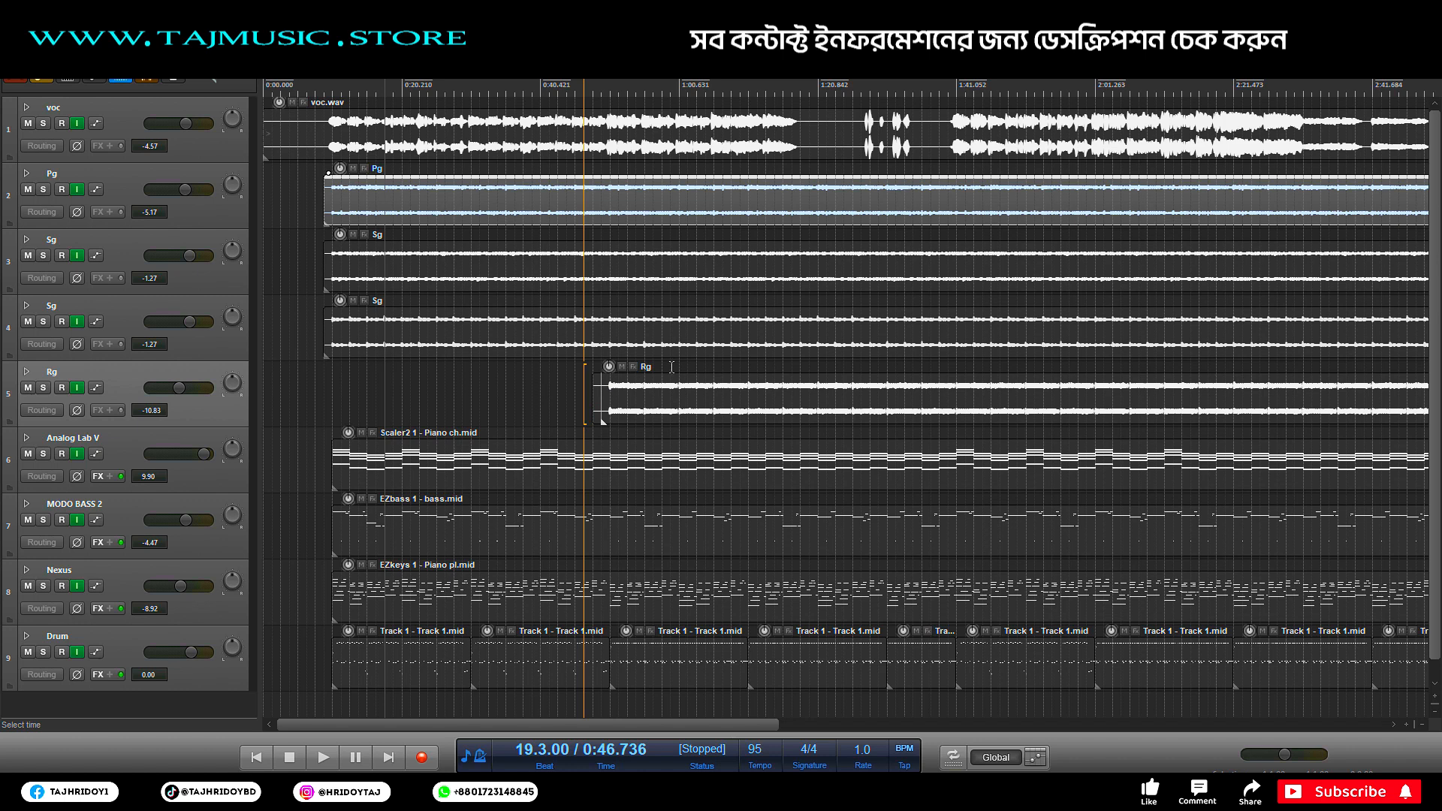
{"action": "mouse_move", "coordinate": [669, 406]}
{"action": "left_mouse_down"}
{"action": "mouse_move", "coordinate": [708, 408]}
{"action": "mouse_move", "coordinate": [668, 405]}
{"action": "left_mouse_up"}
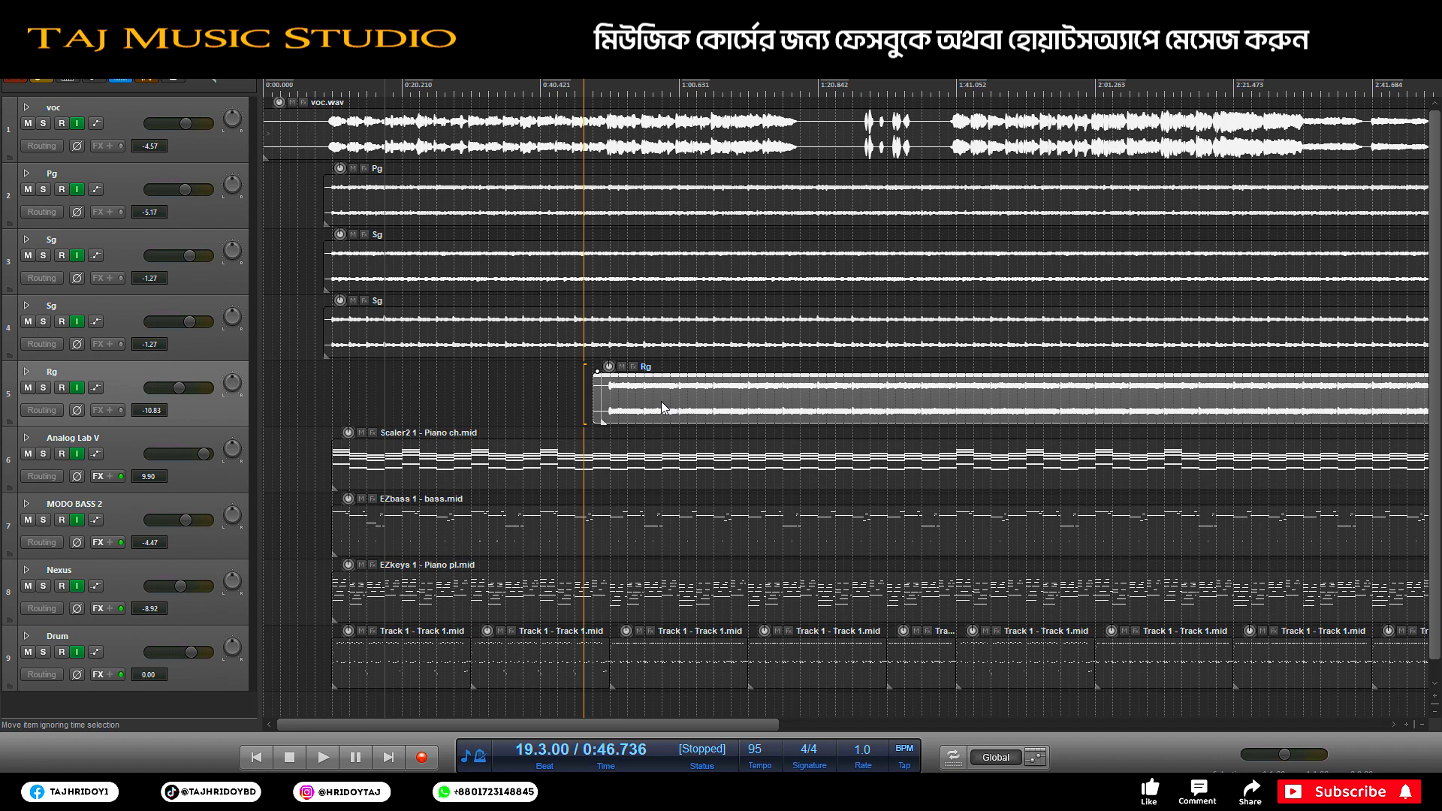
{"action": "left_click", "coordinate": [599, 417]}
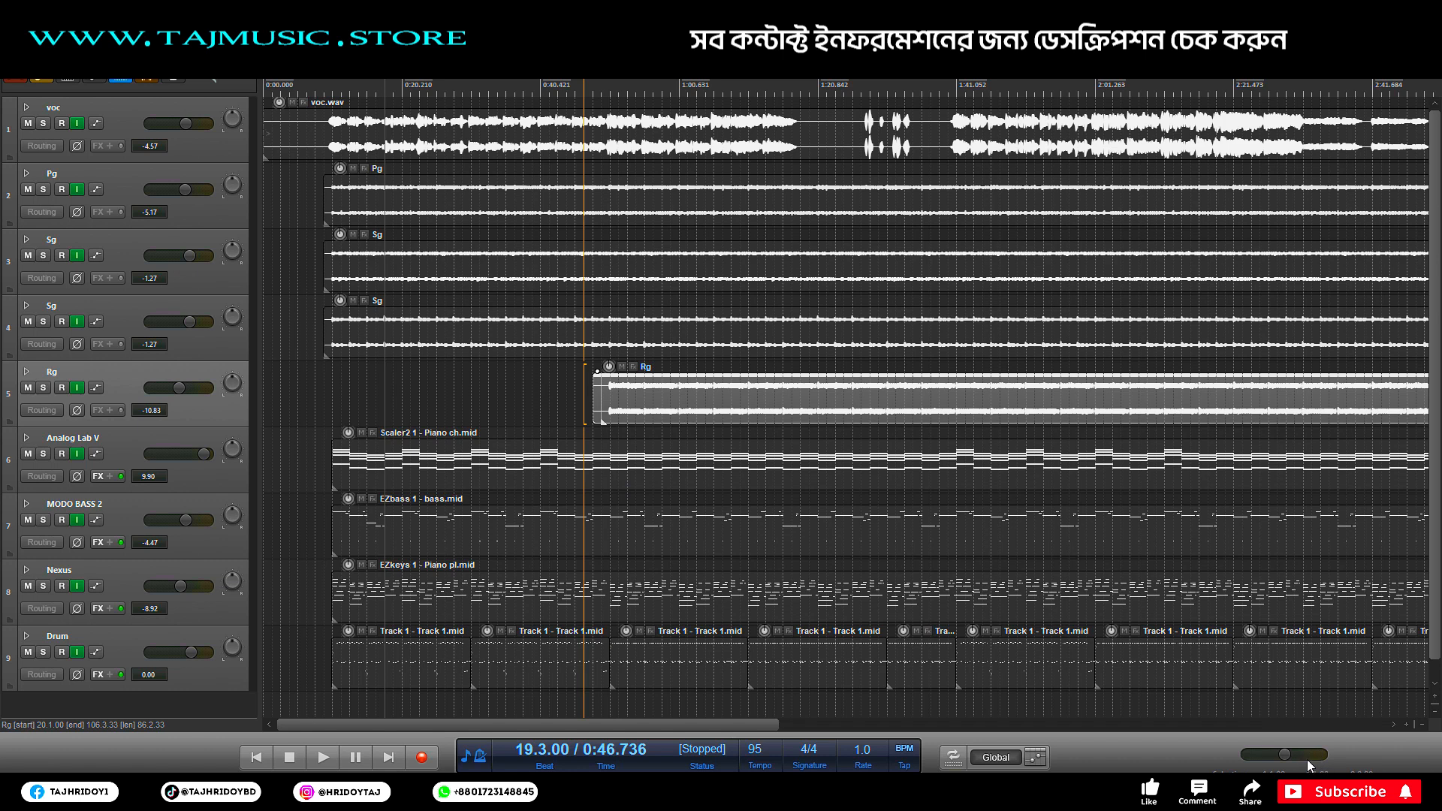
{"action": "key", "text": "ctrl+m"}
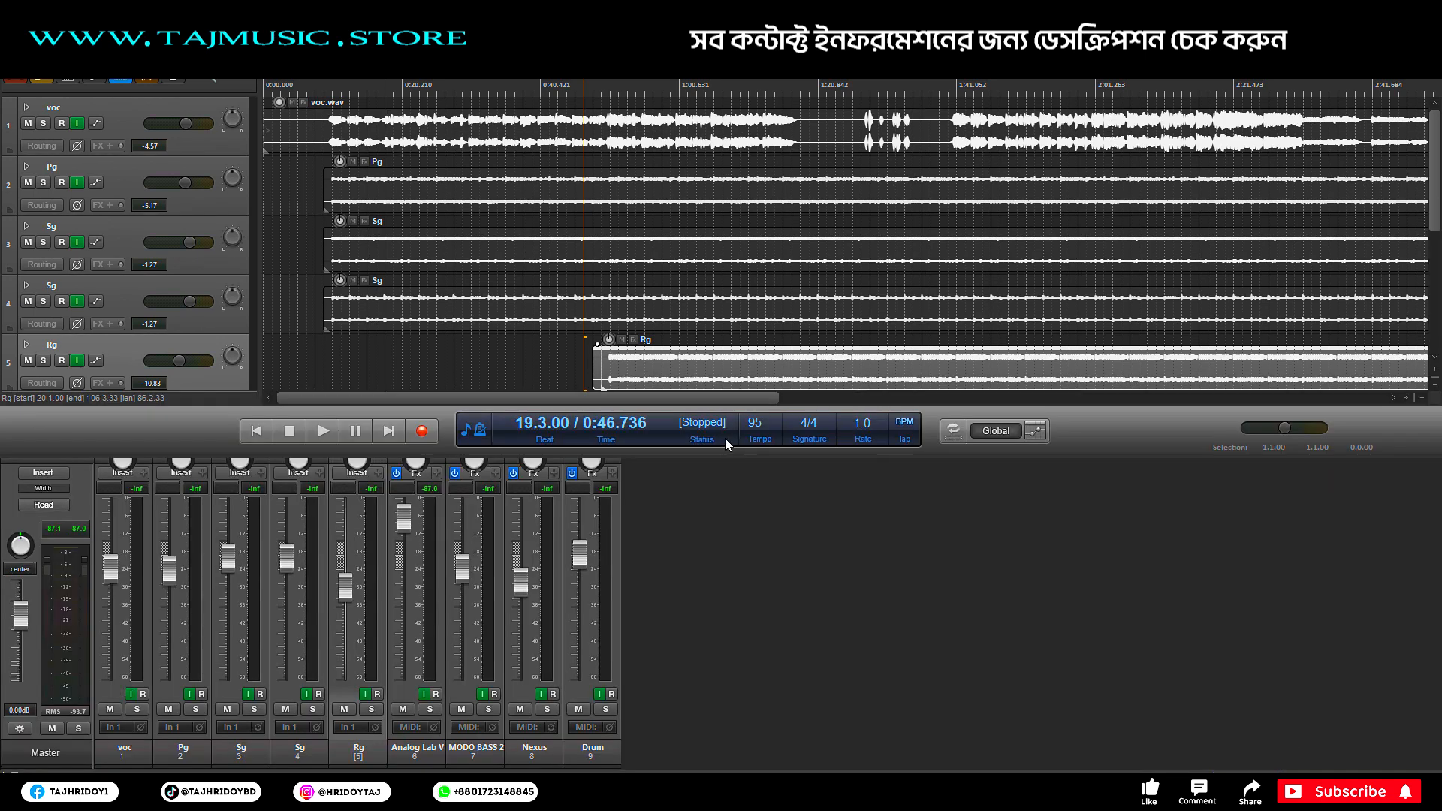